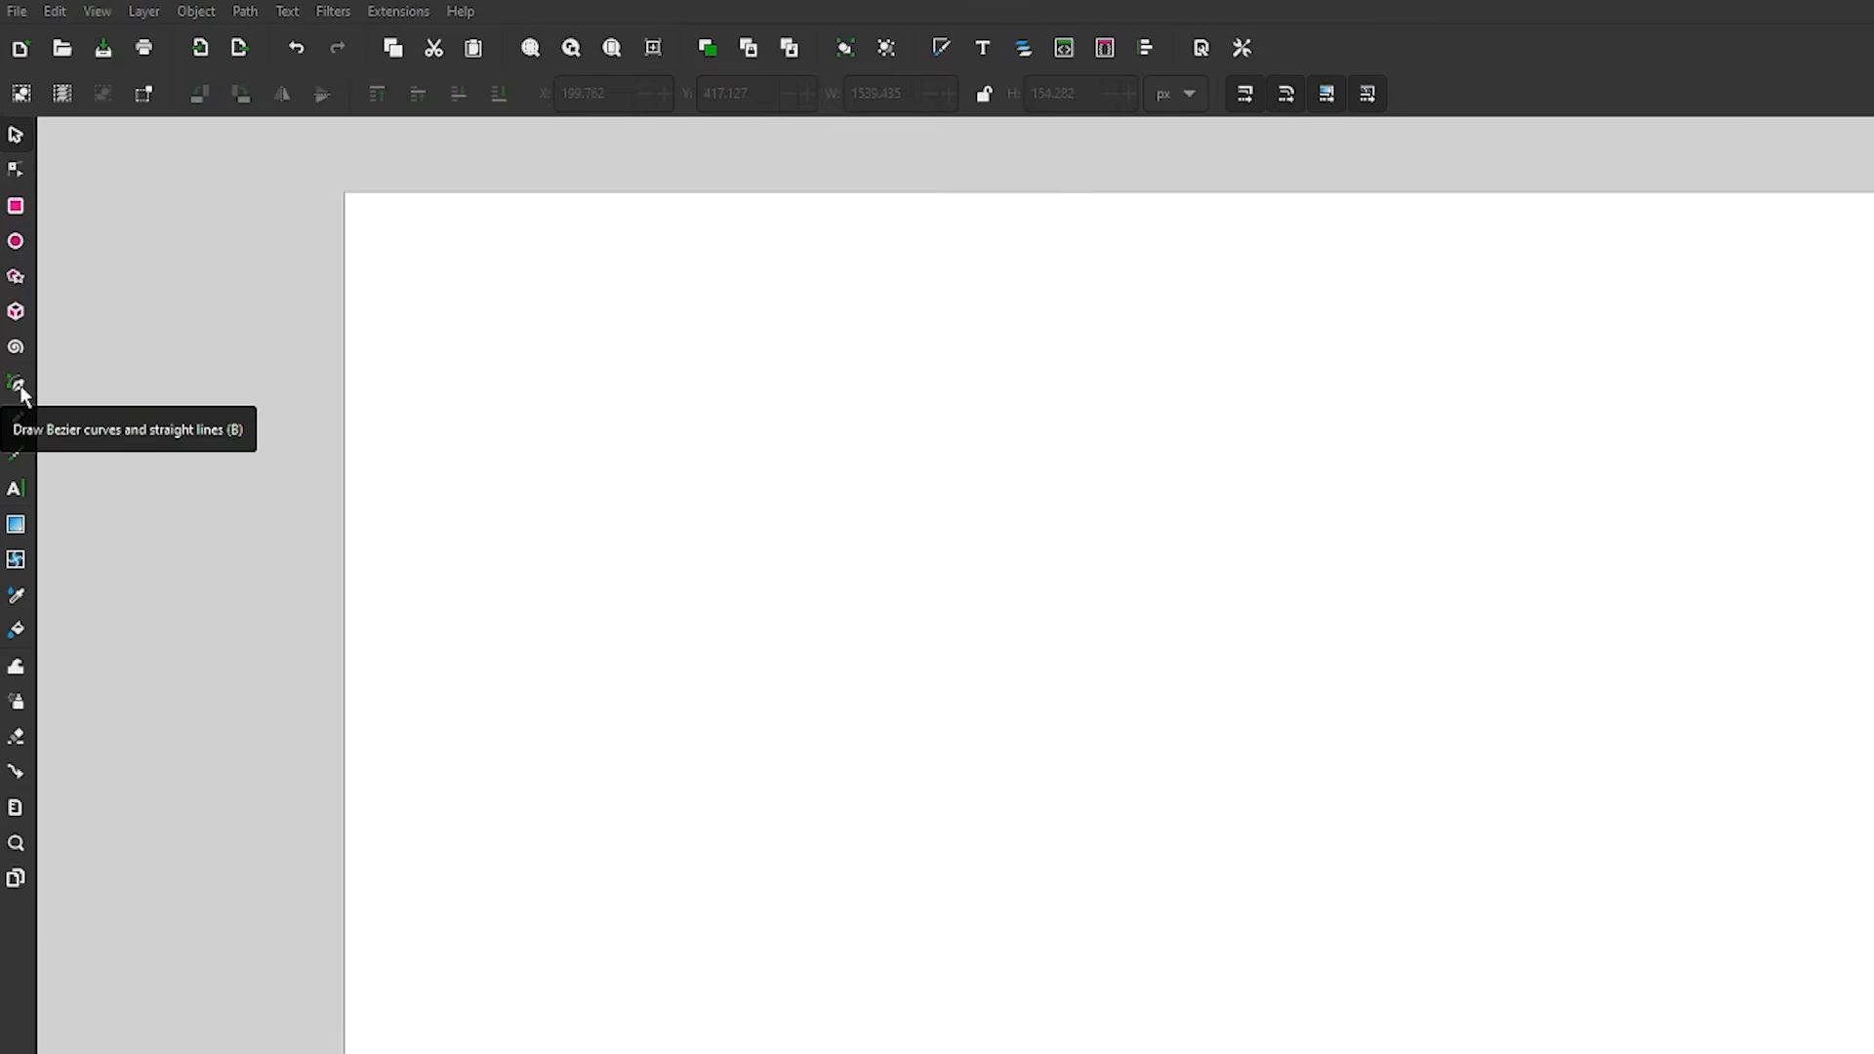
- Draw a straight horizontal line about 1640 px long across the page with the Bezier tool
click(17, 386)
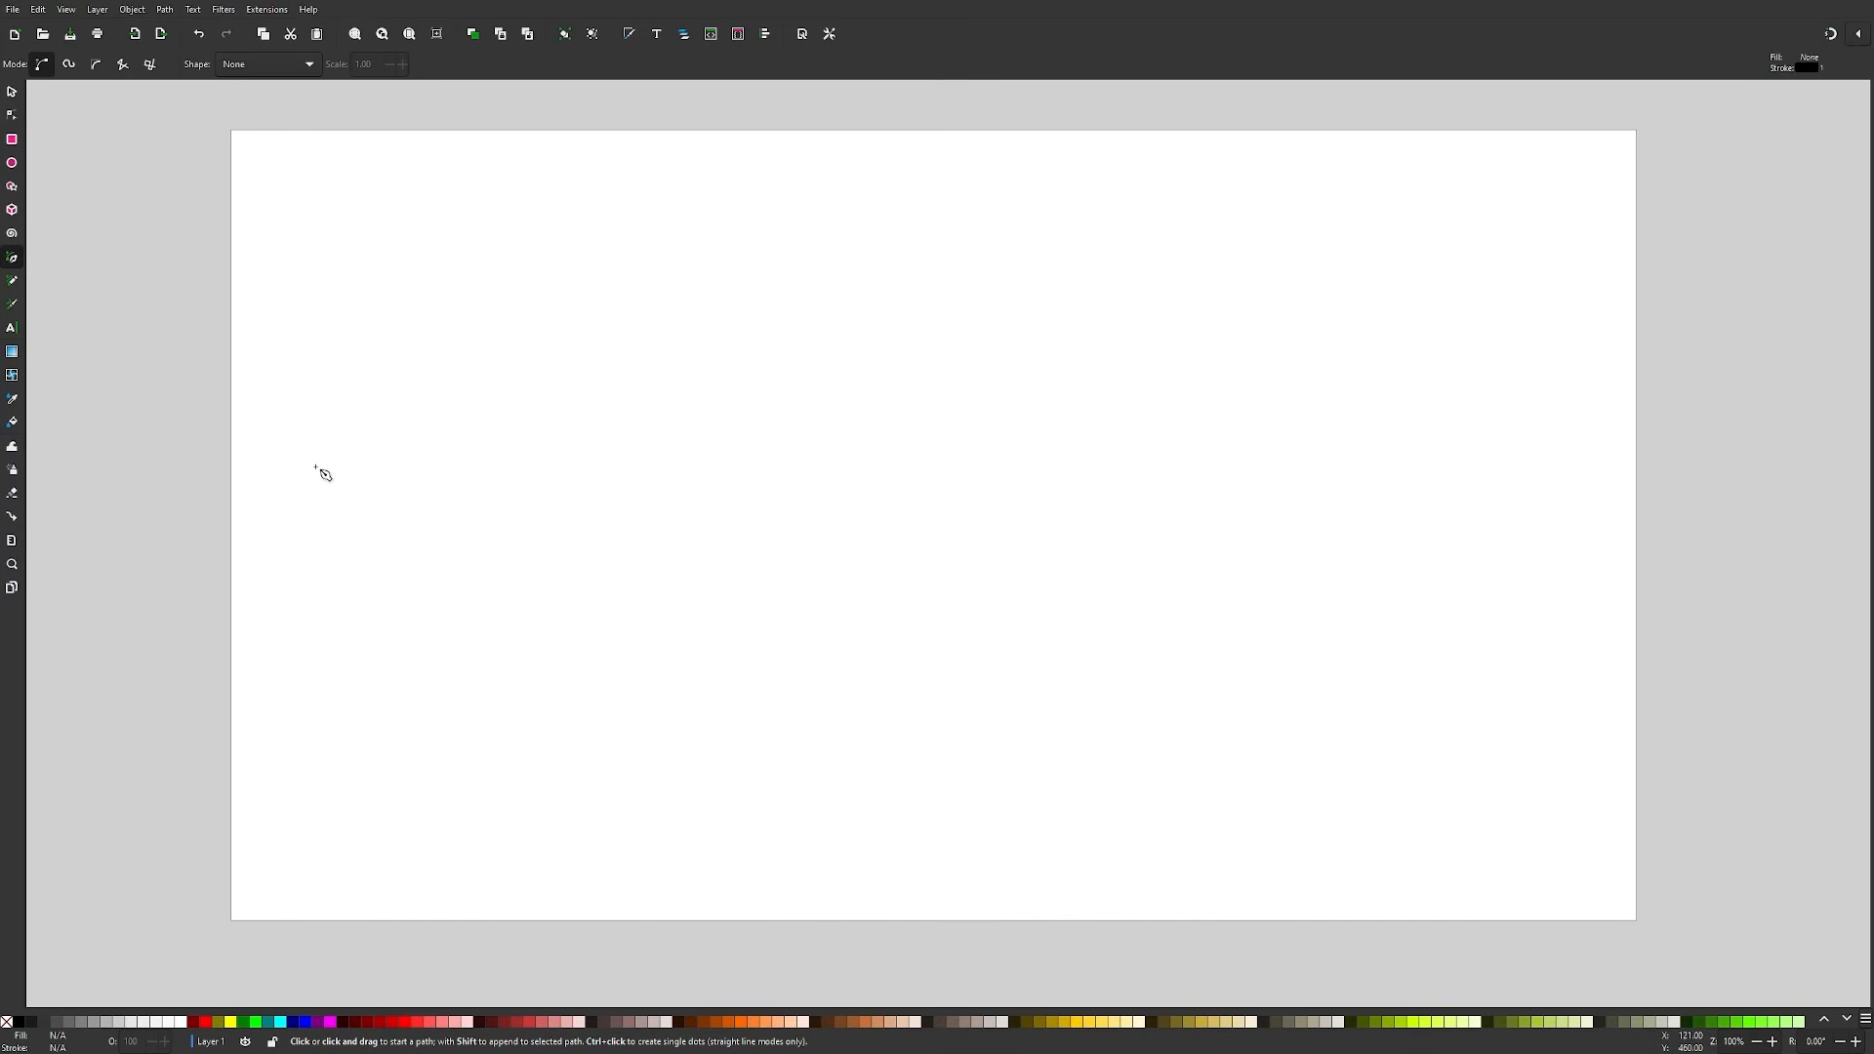
click(317, 471)
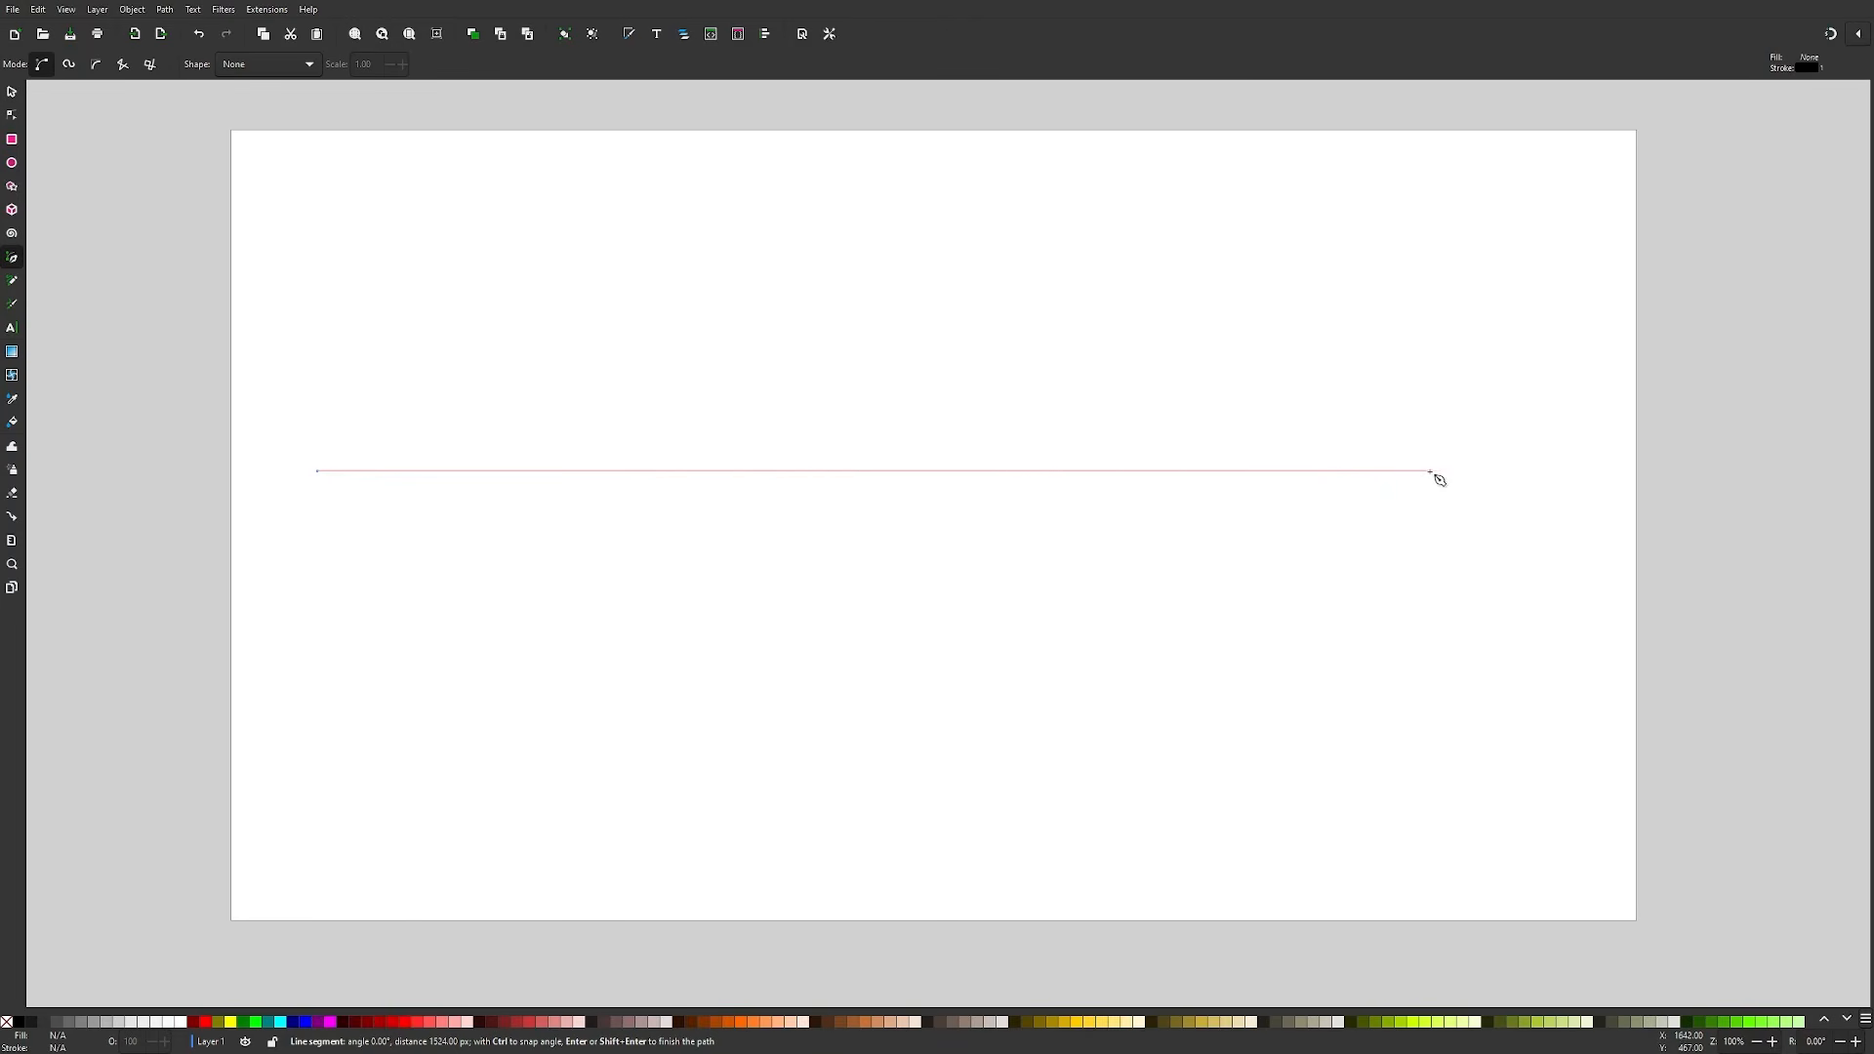
click(1517, 471)
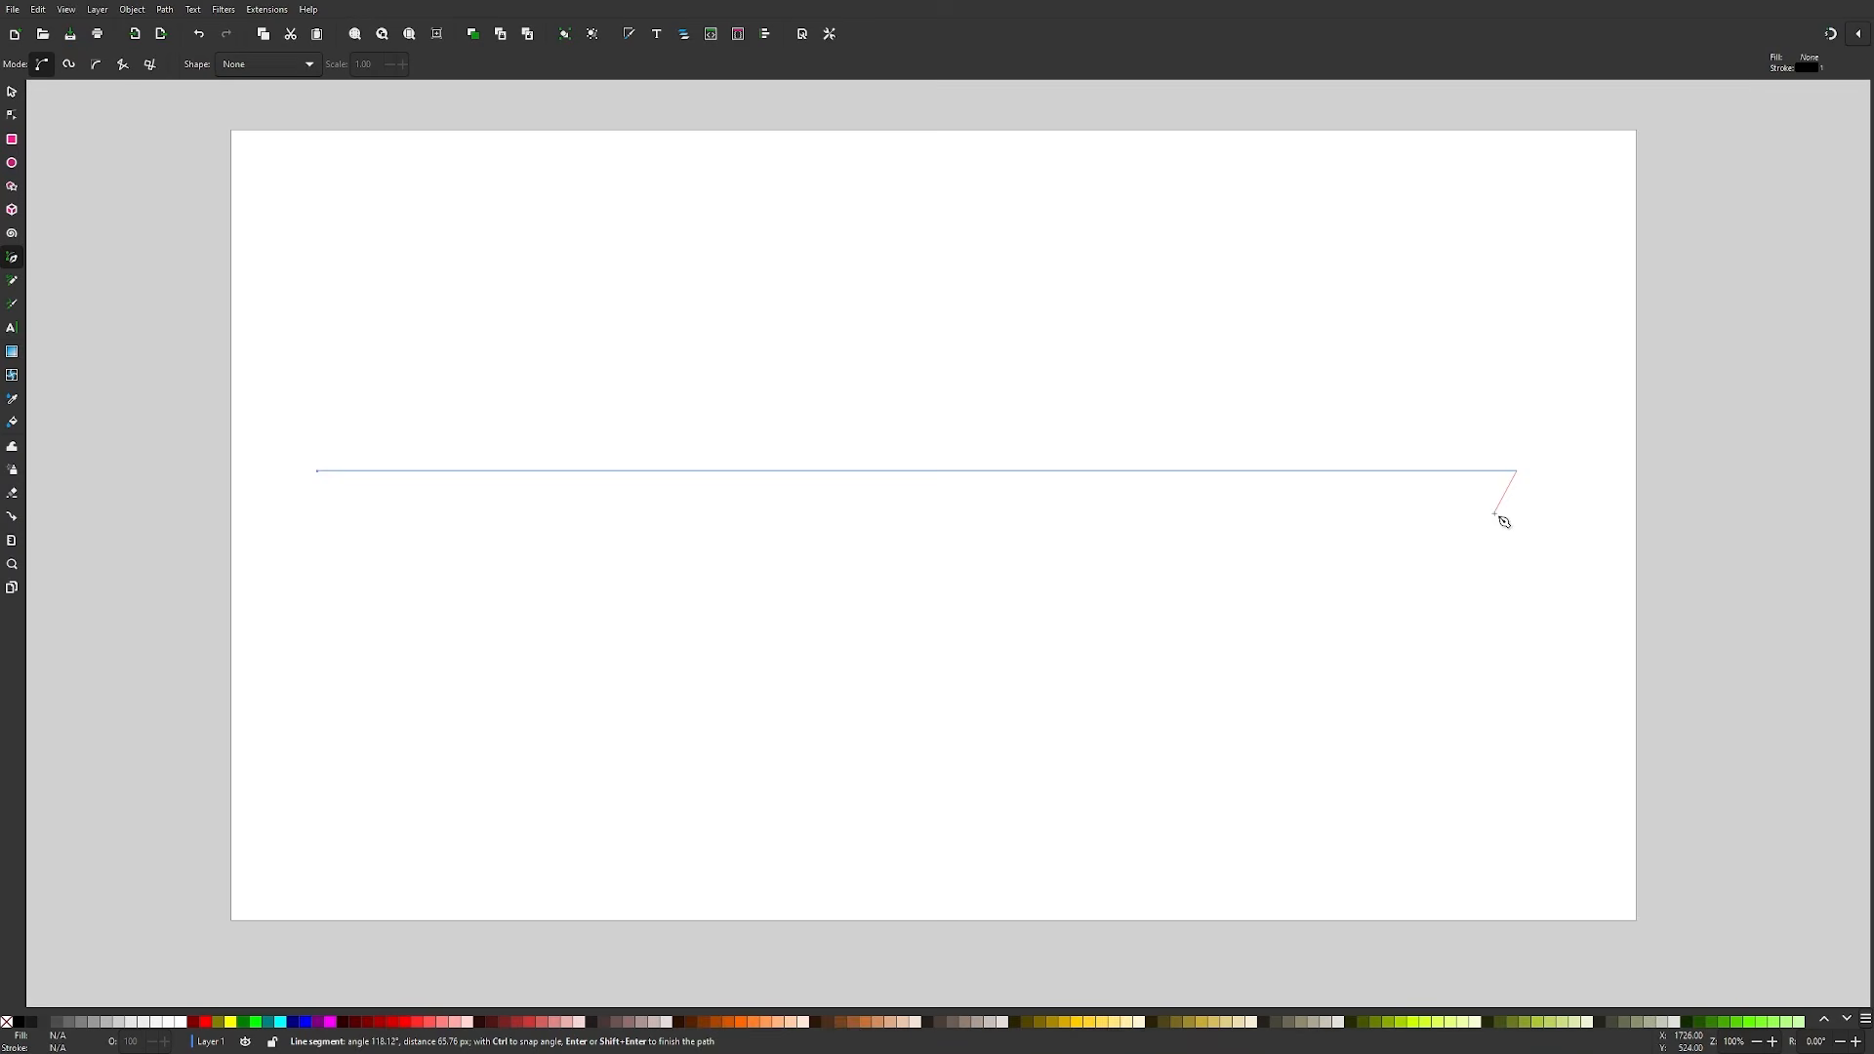
key(Return)
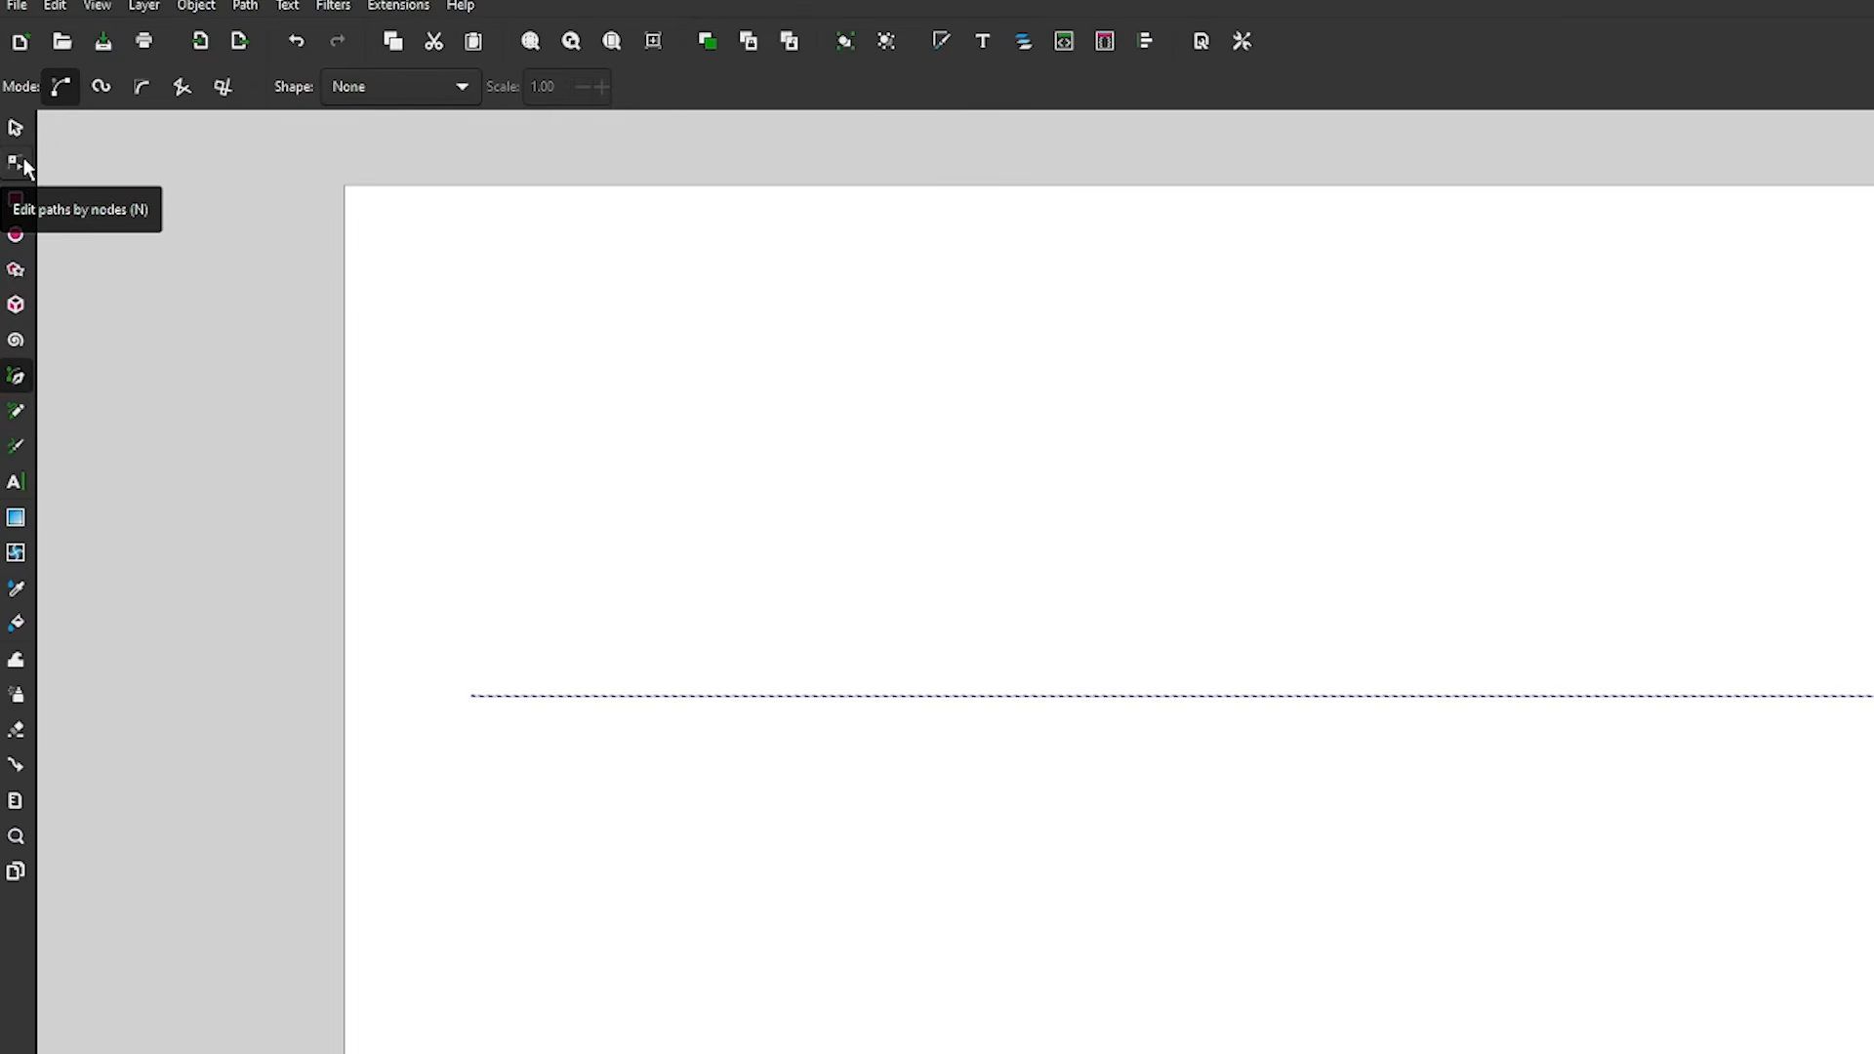
- Bend the line into a gentle S-curve, arching up in its left half and down in its right half, by adjusting its node handles
click(22, 164)
drag(850, 697, 849, 686)
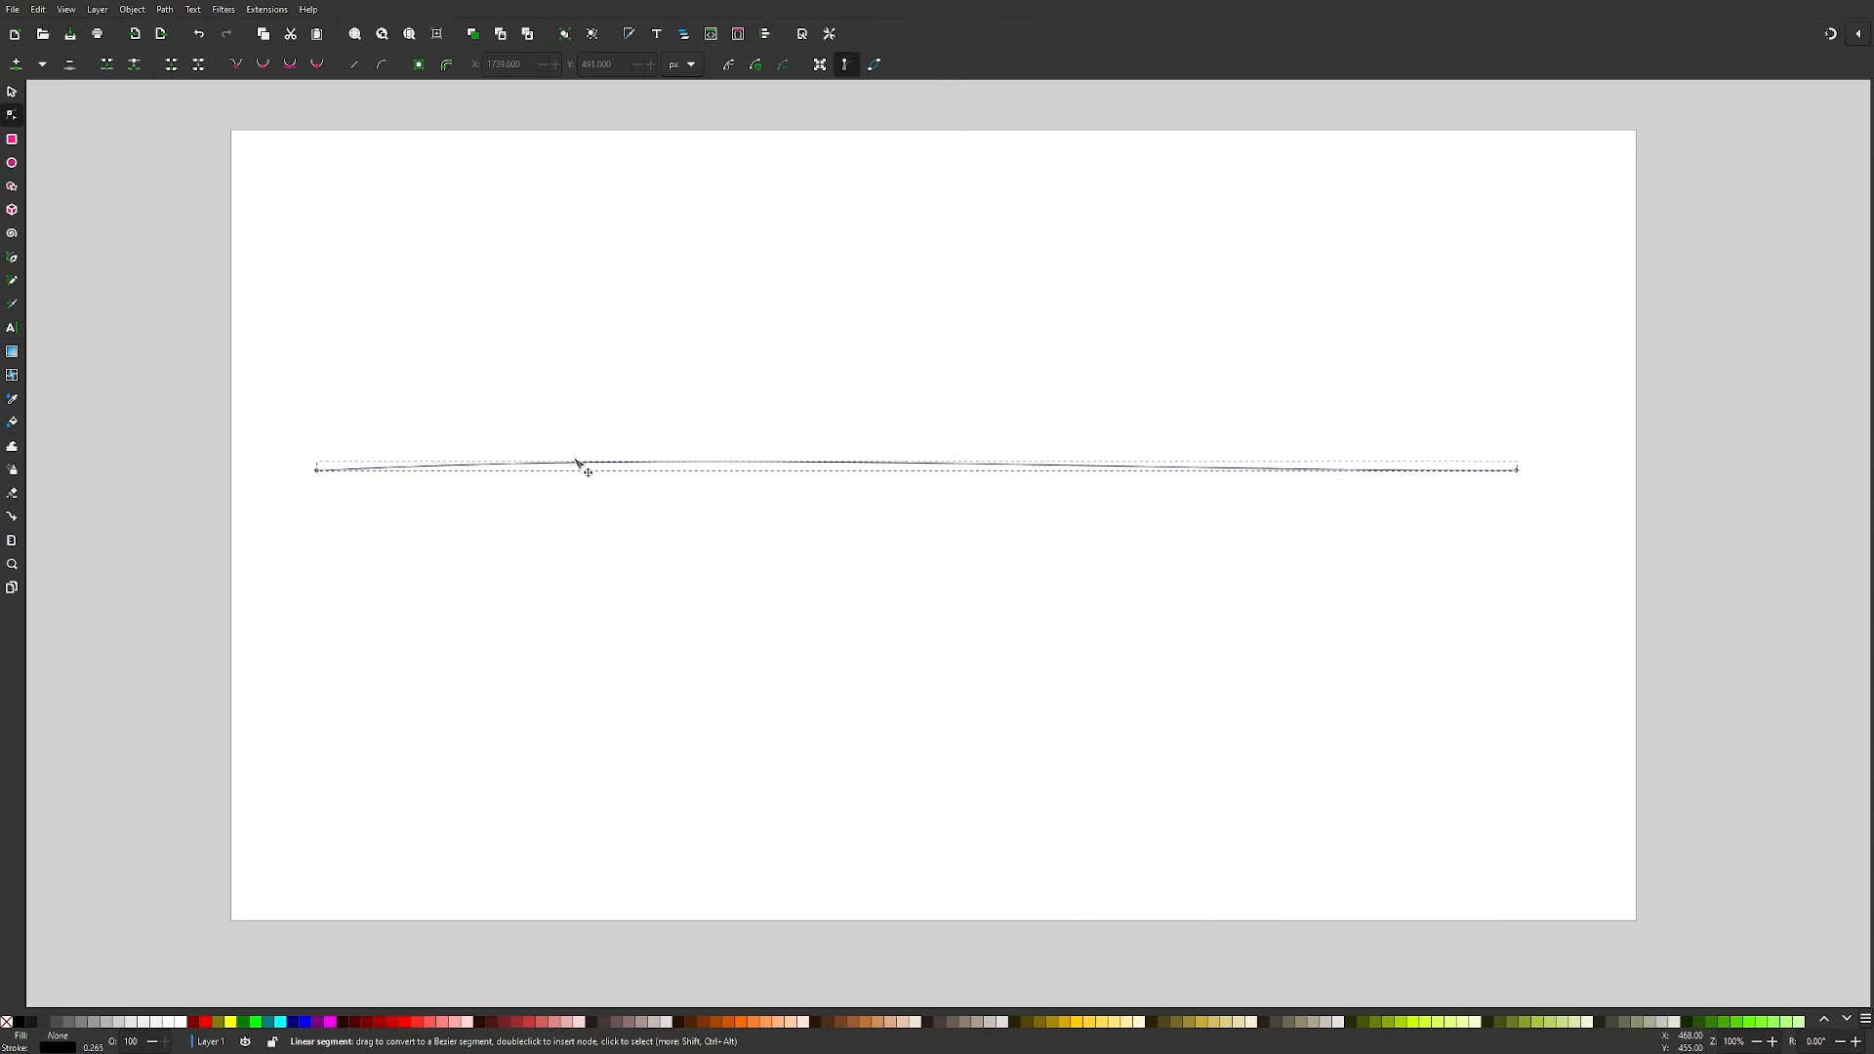
drag(576, 463, 568, 400)
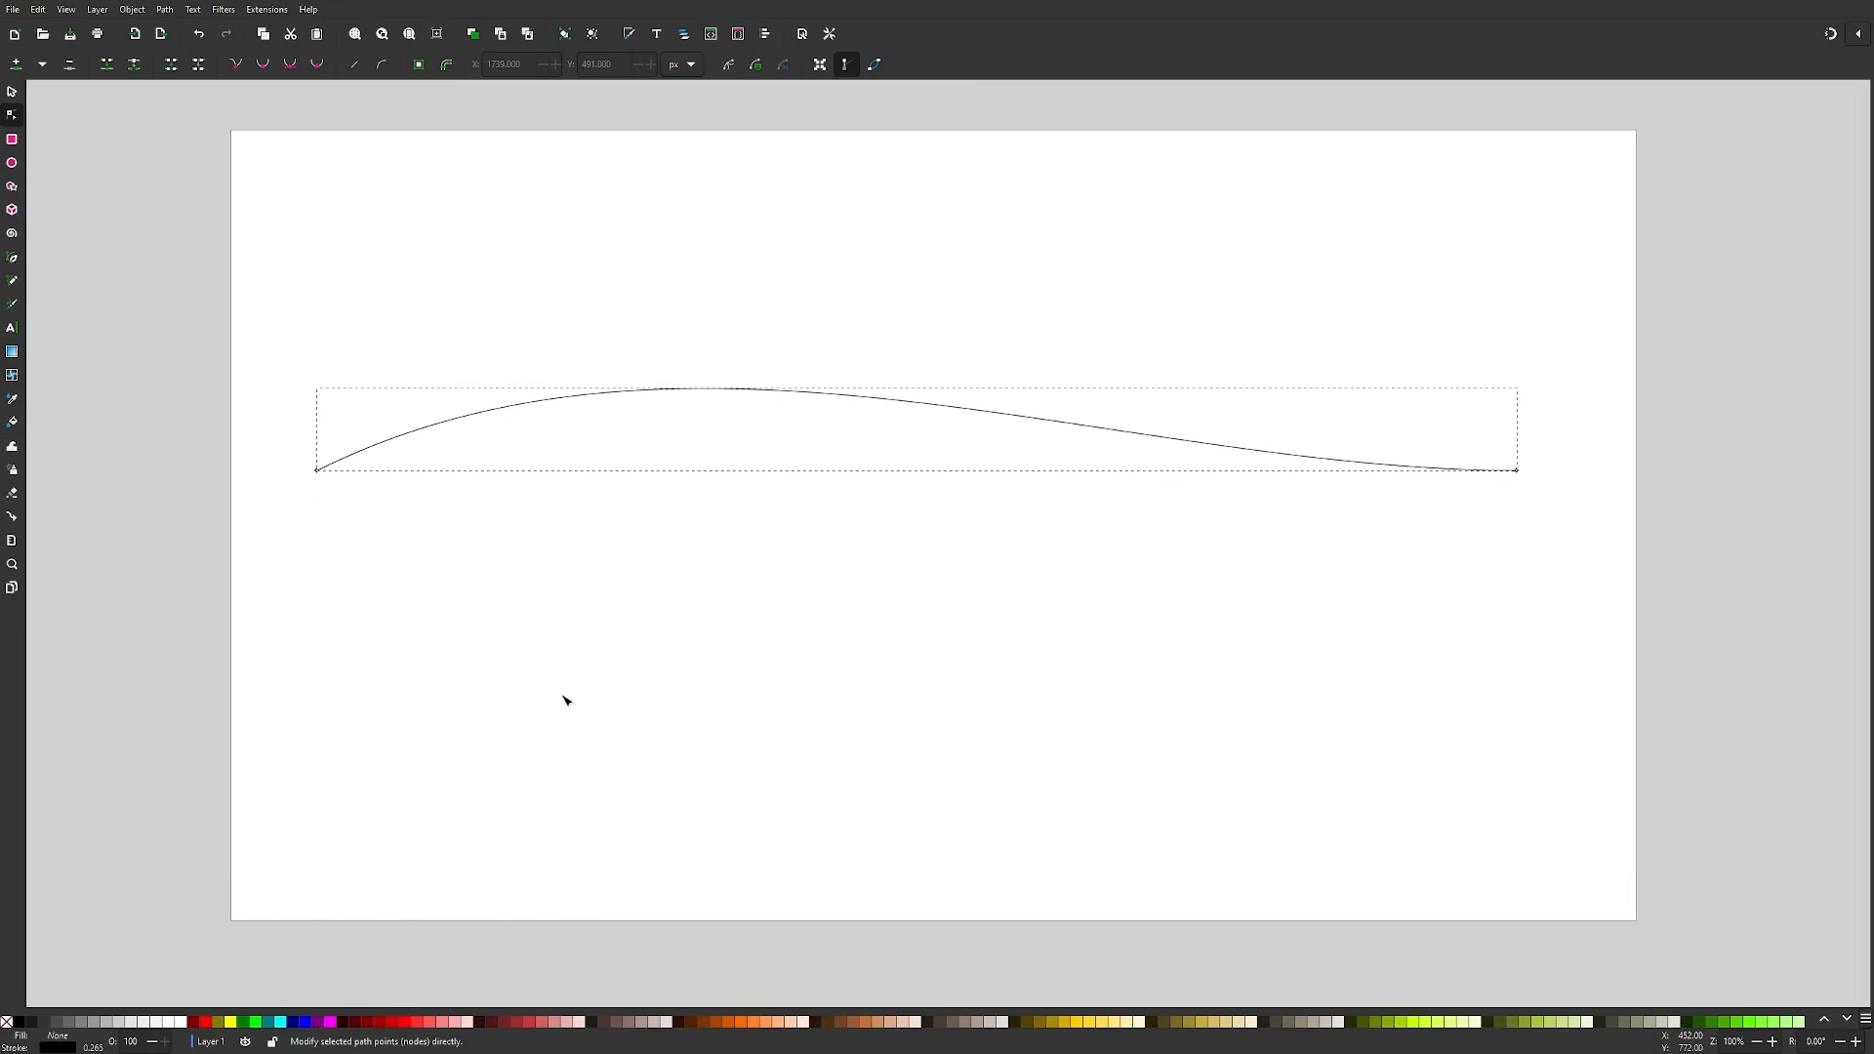
click(1518, 472)
drag(1119, 475, 1188, 621)
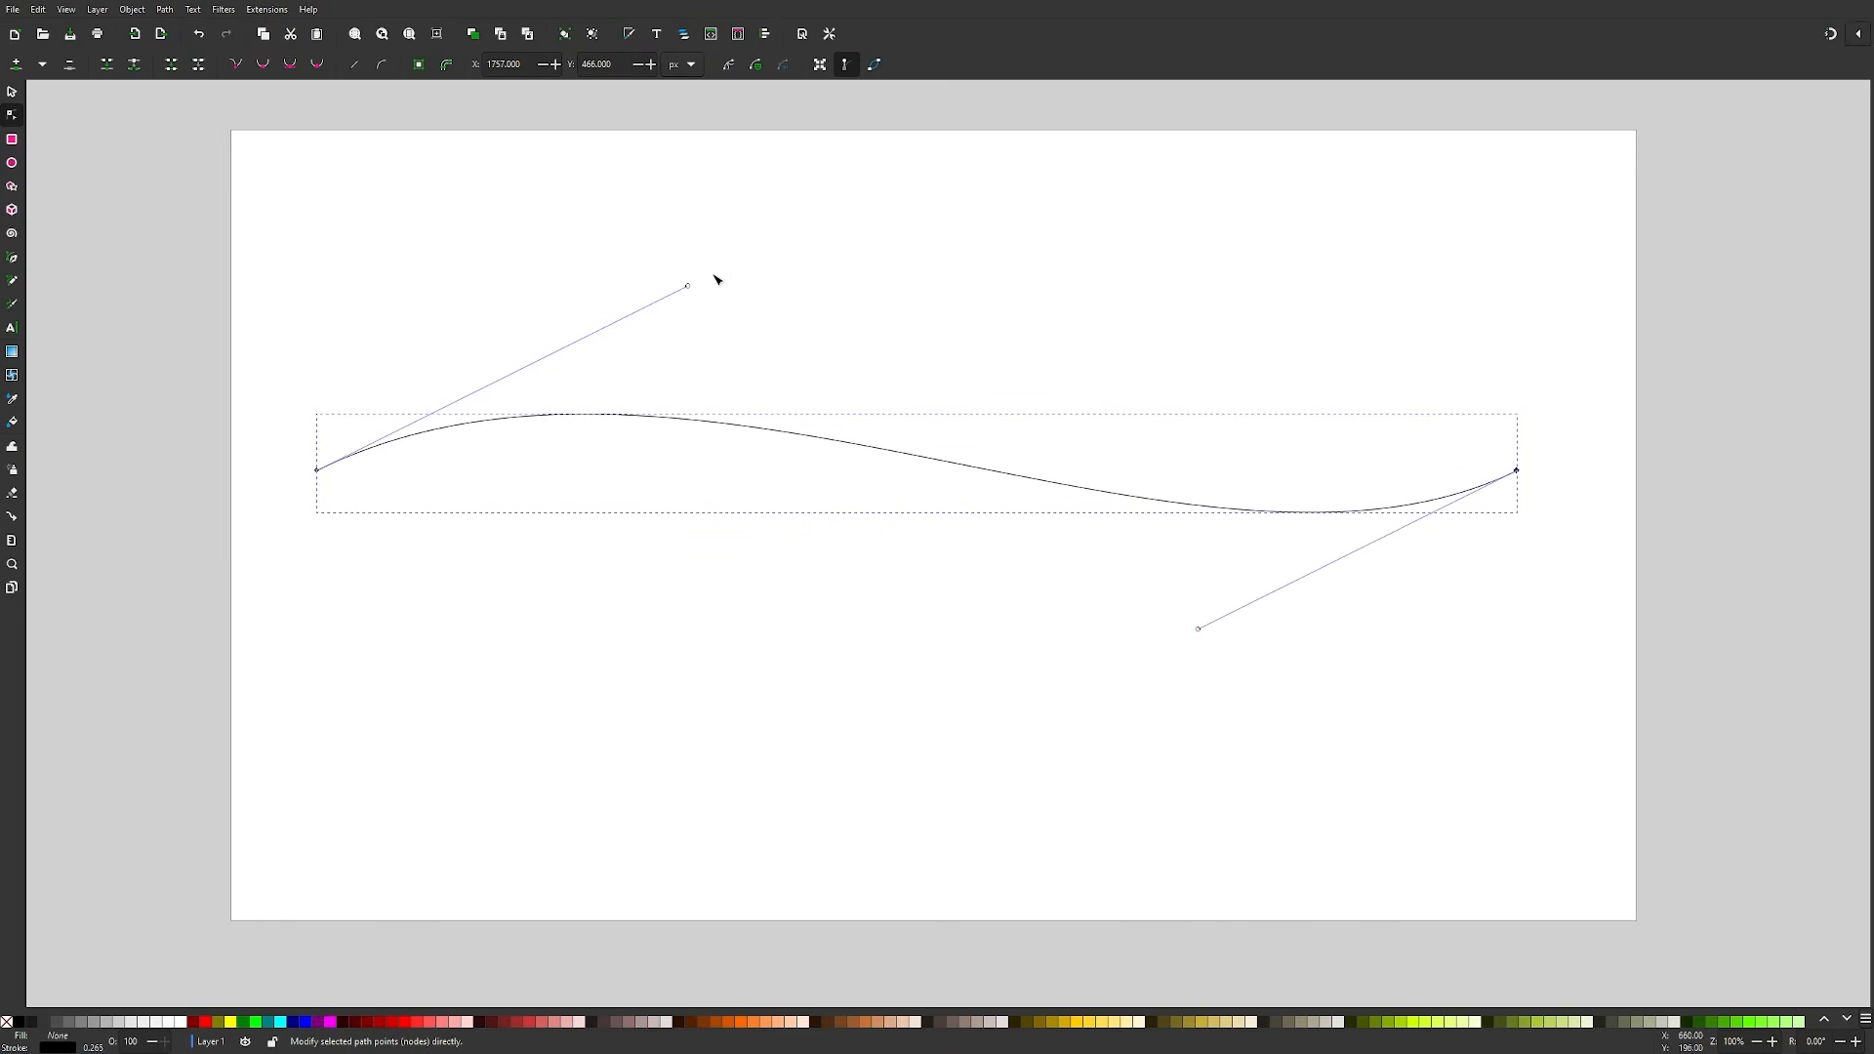
drag(690, 290, 793, 224)
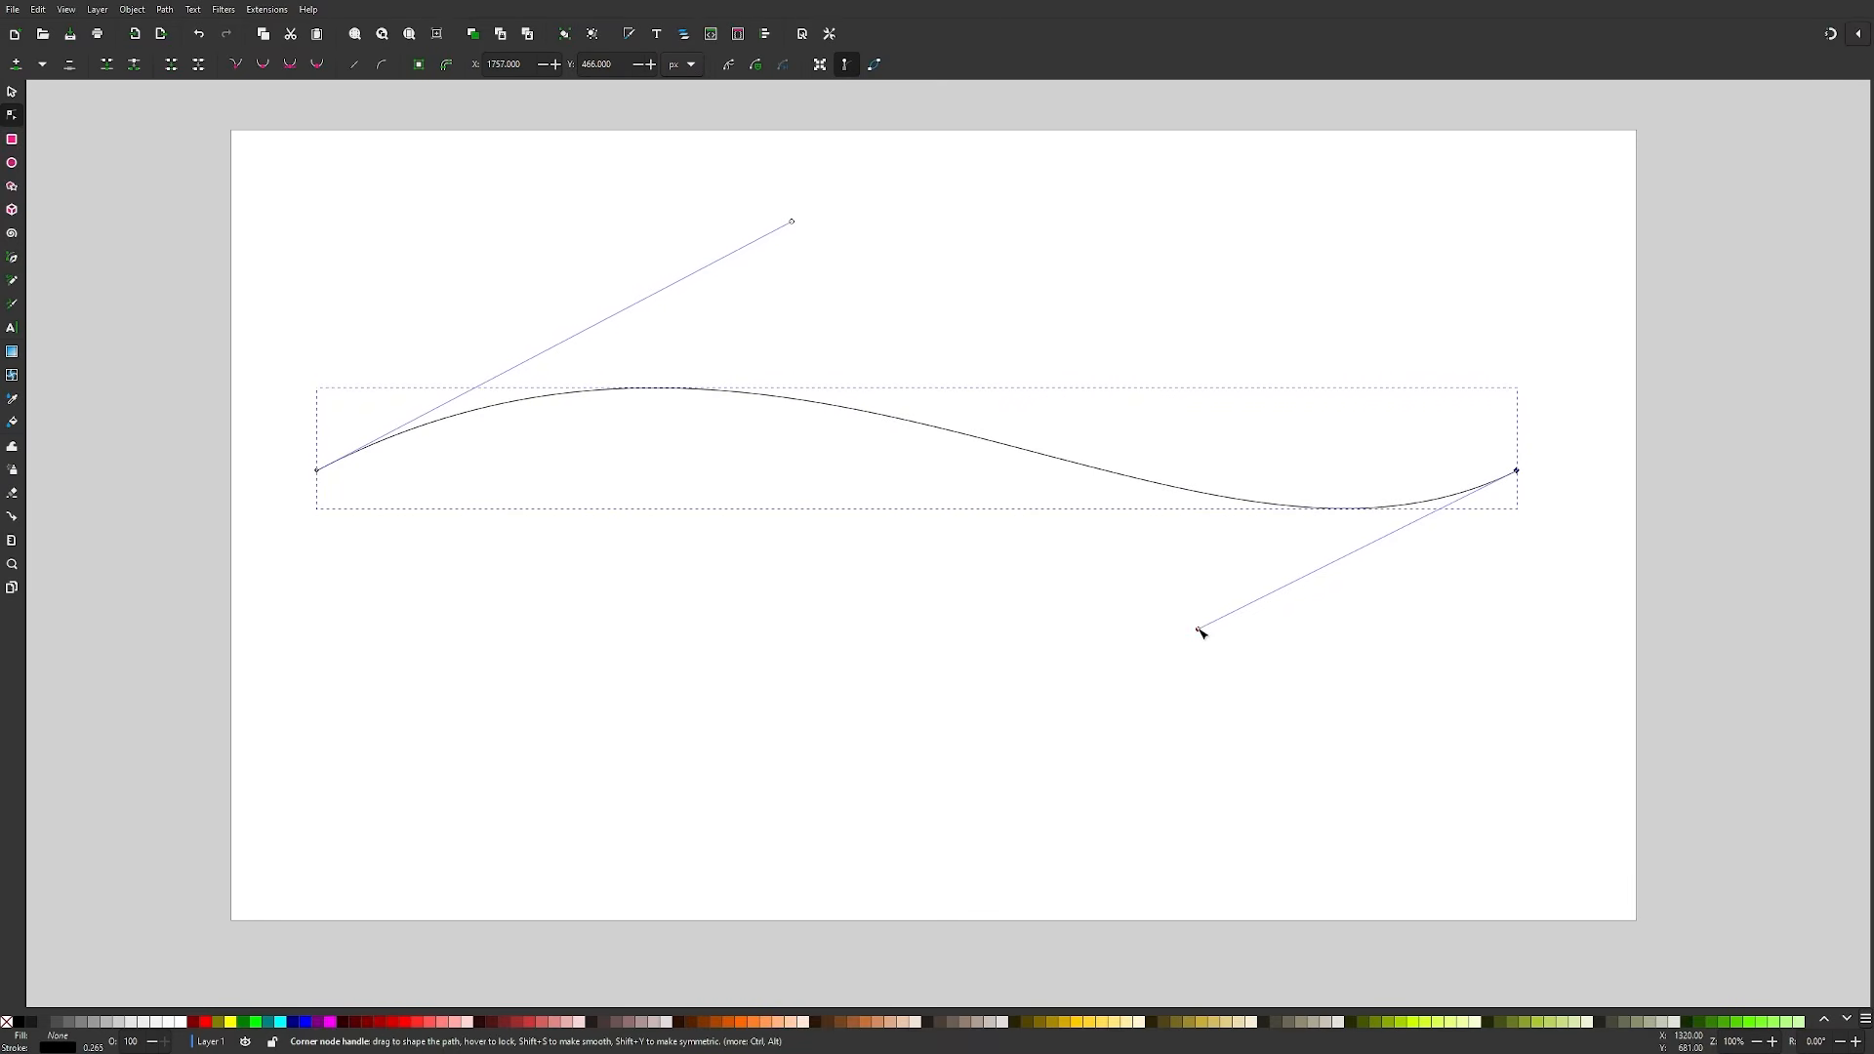
drag(1199, 632, 1090, 609)
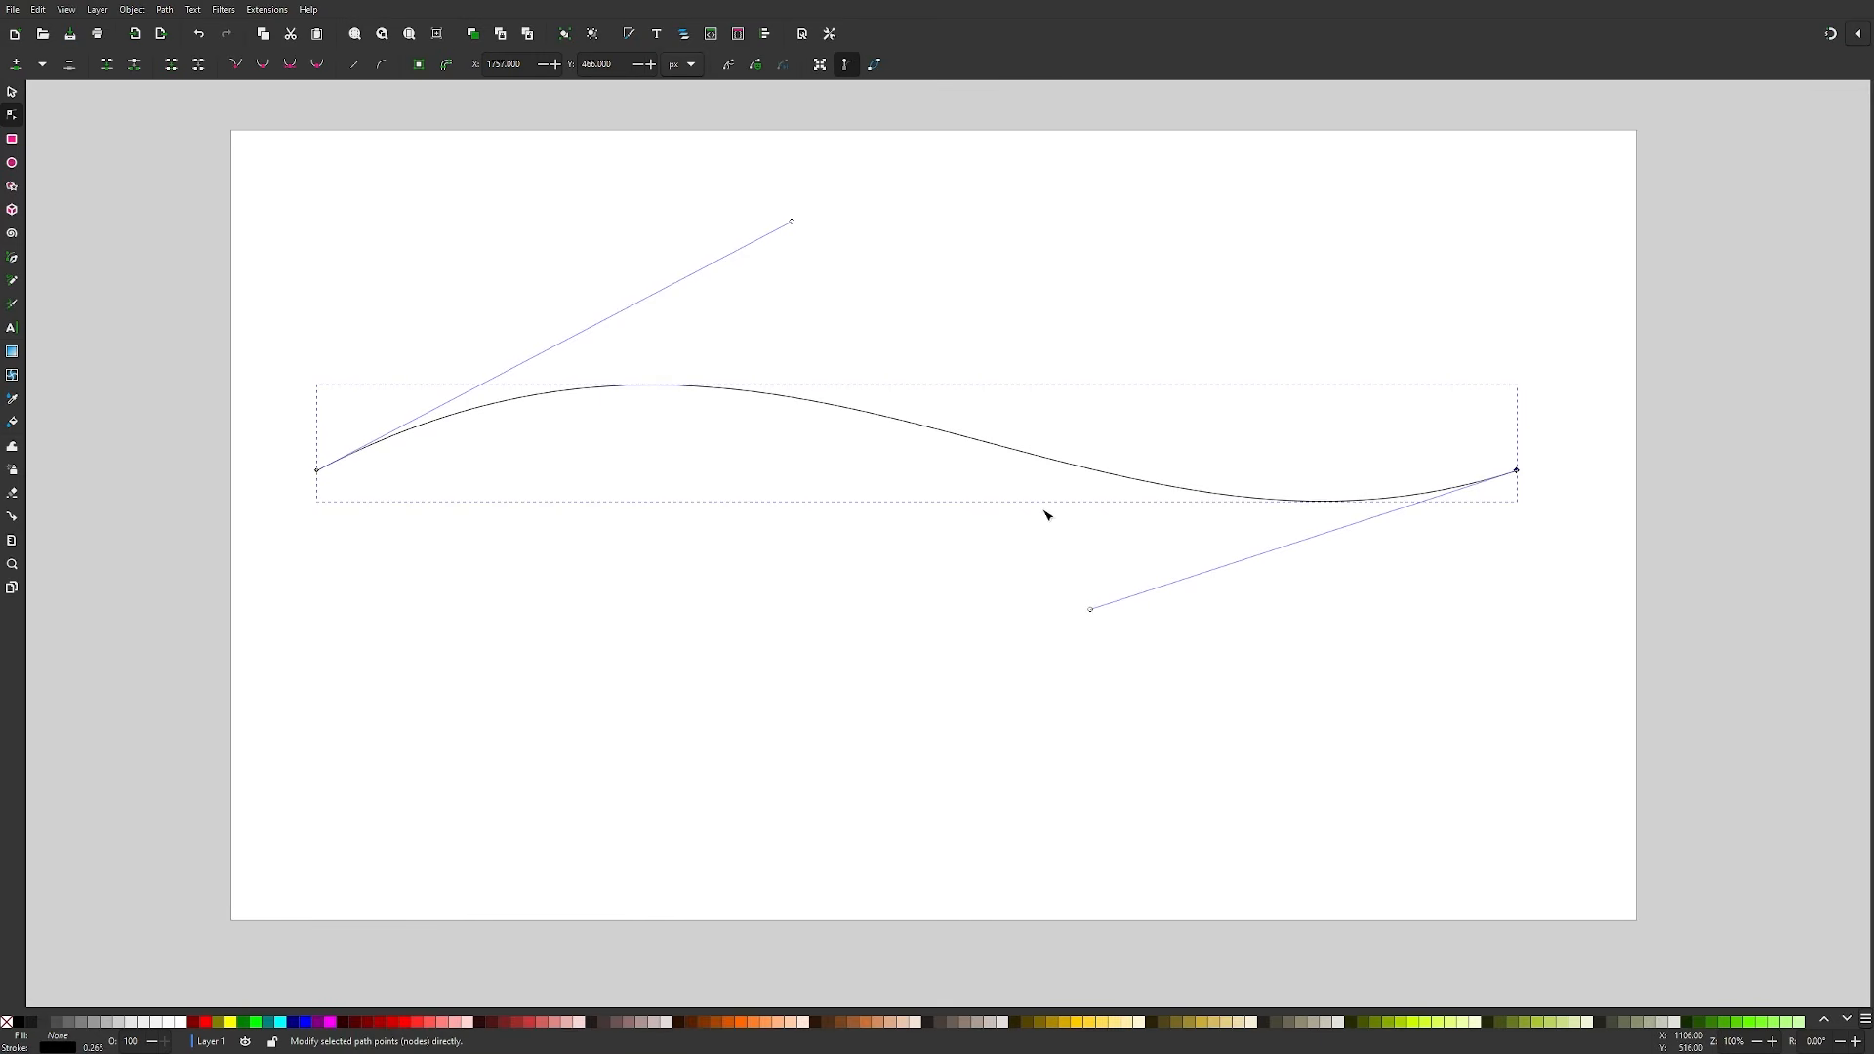
- Switch to object selection with the curve selected and open the Path Effects settings for it
scroll(1223, 485, right, 3)
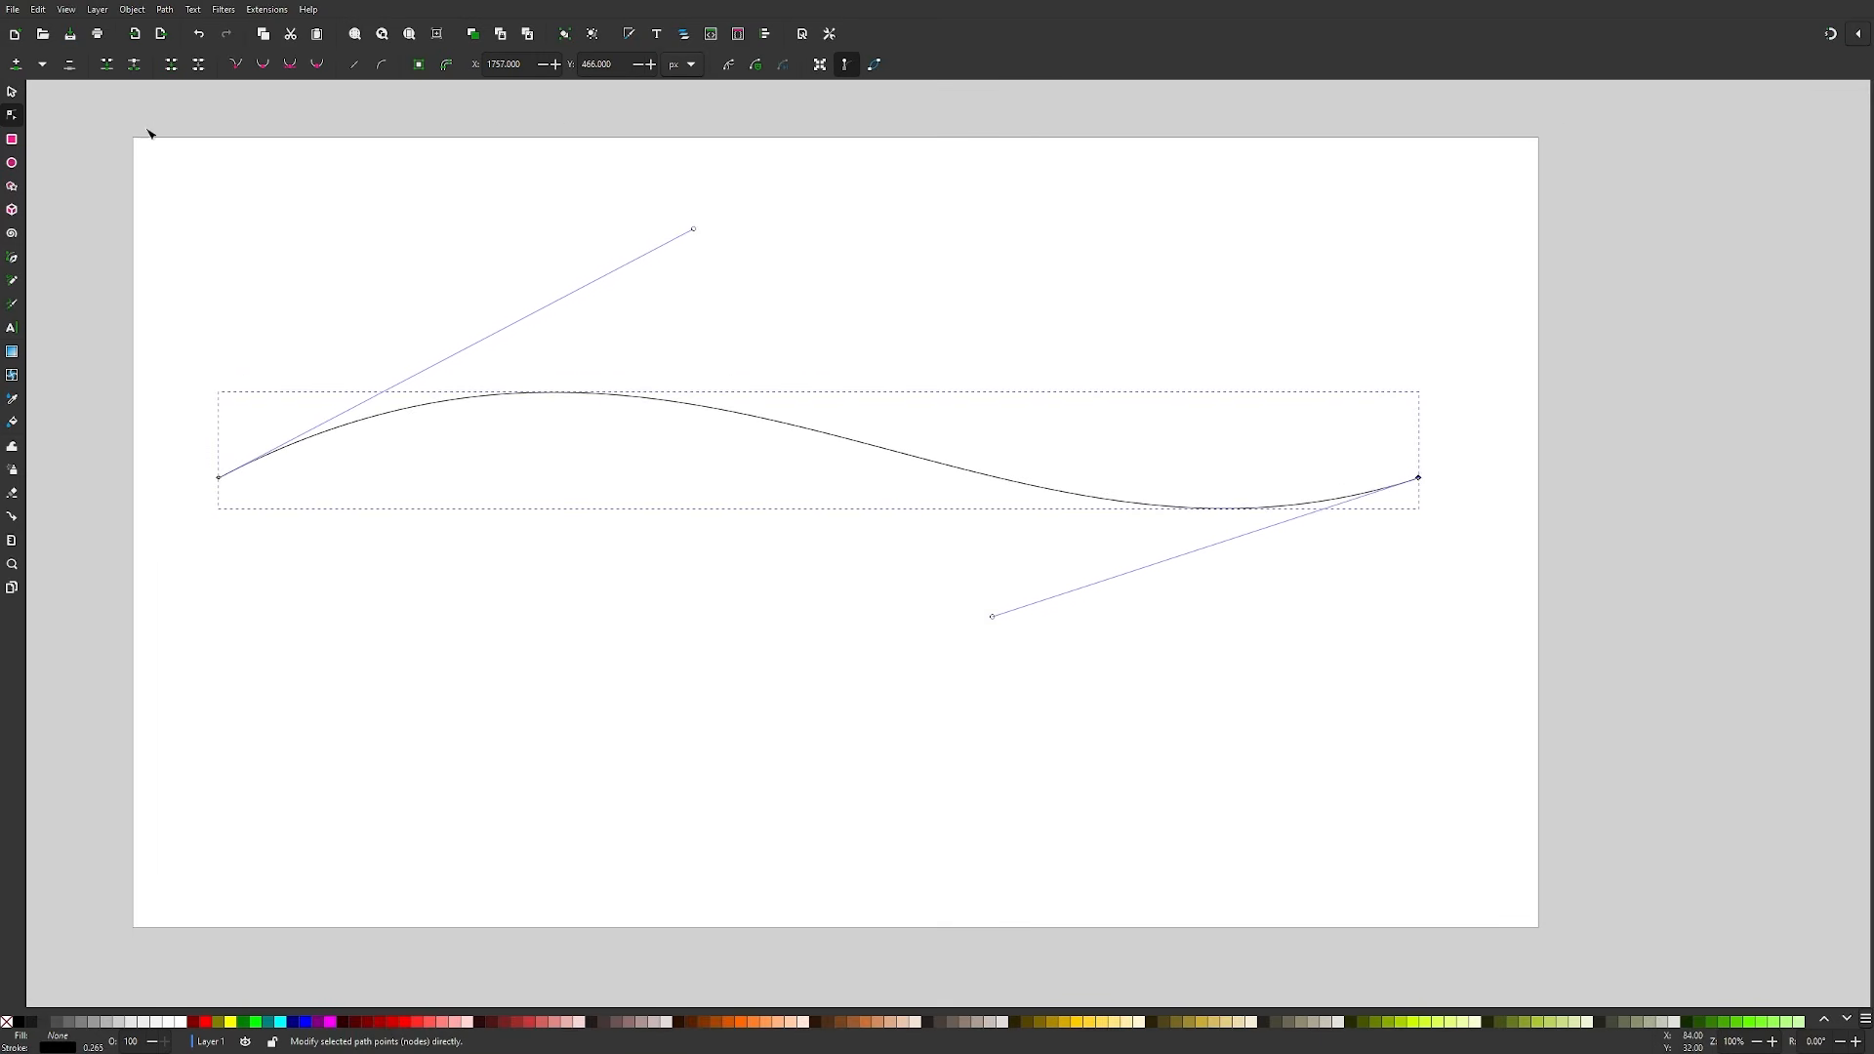
click(14, 92)
drag(869, 511, 750, 507)
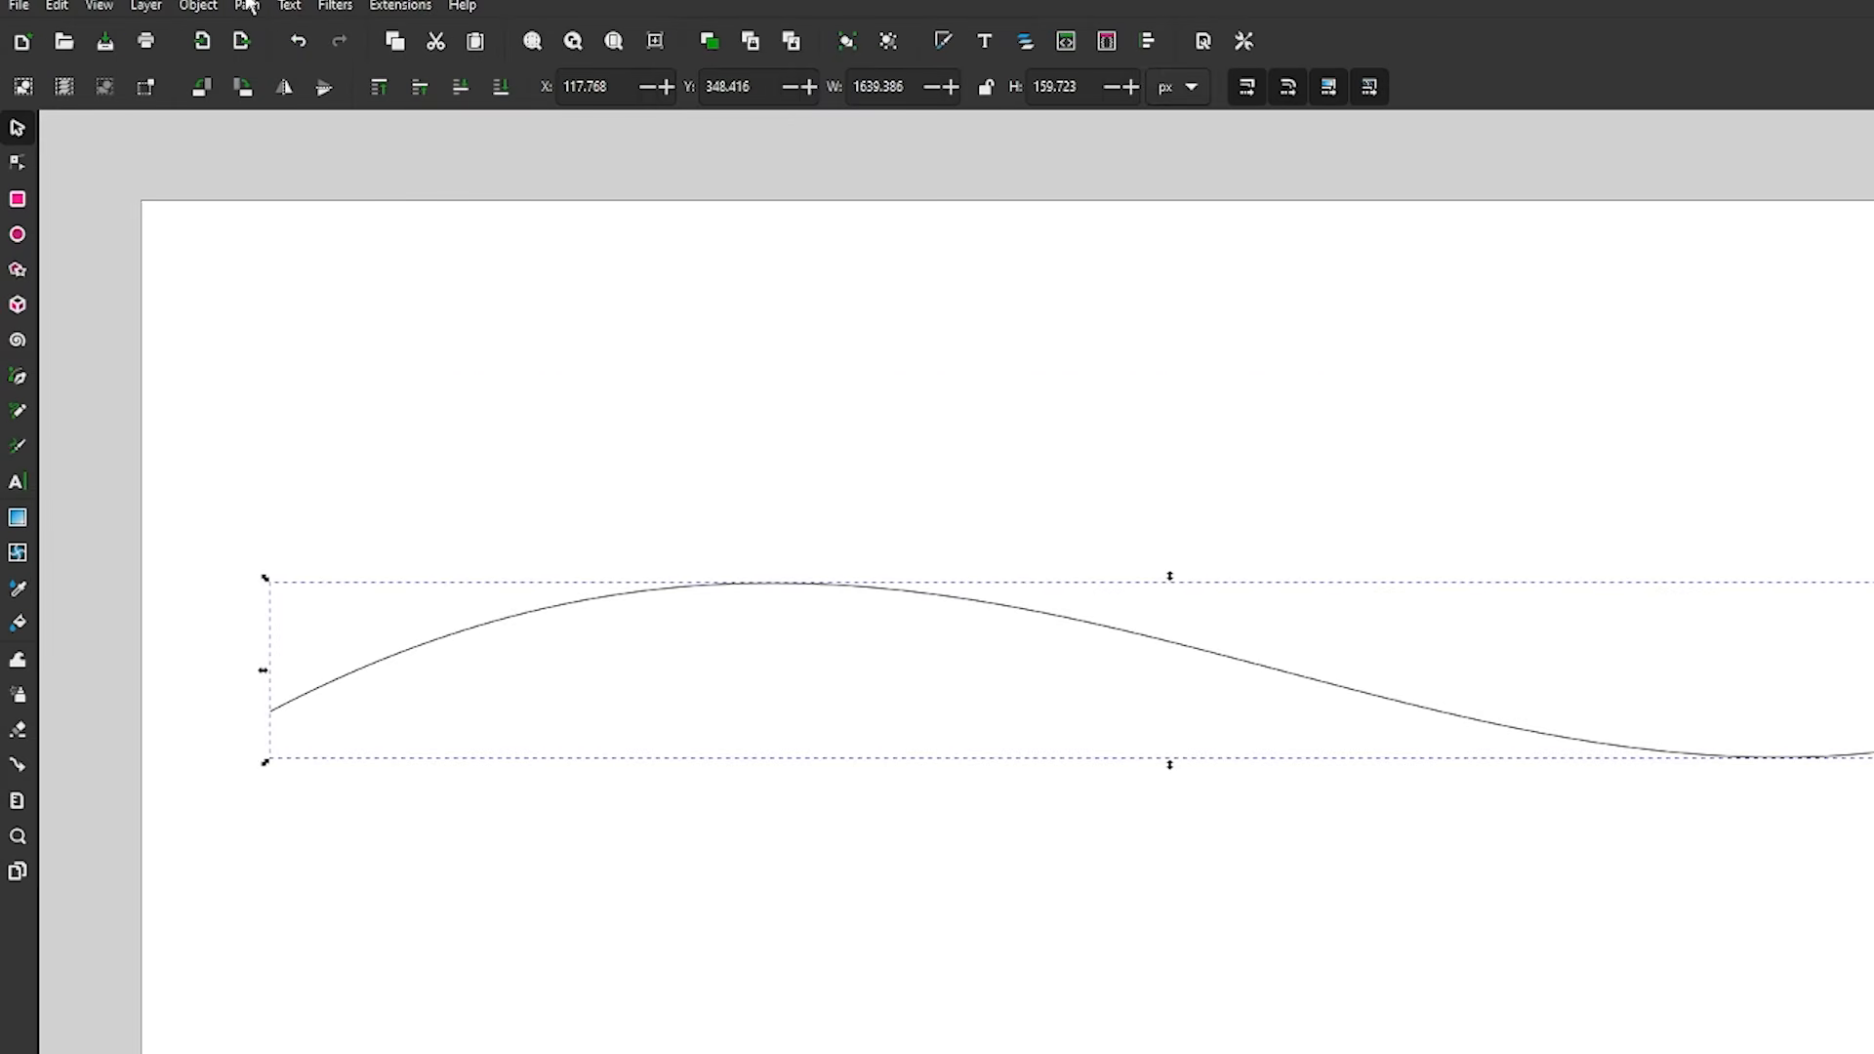
click(248, 6)
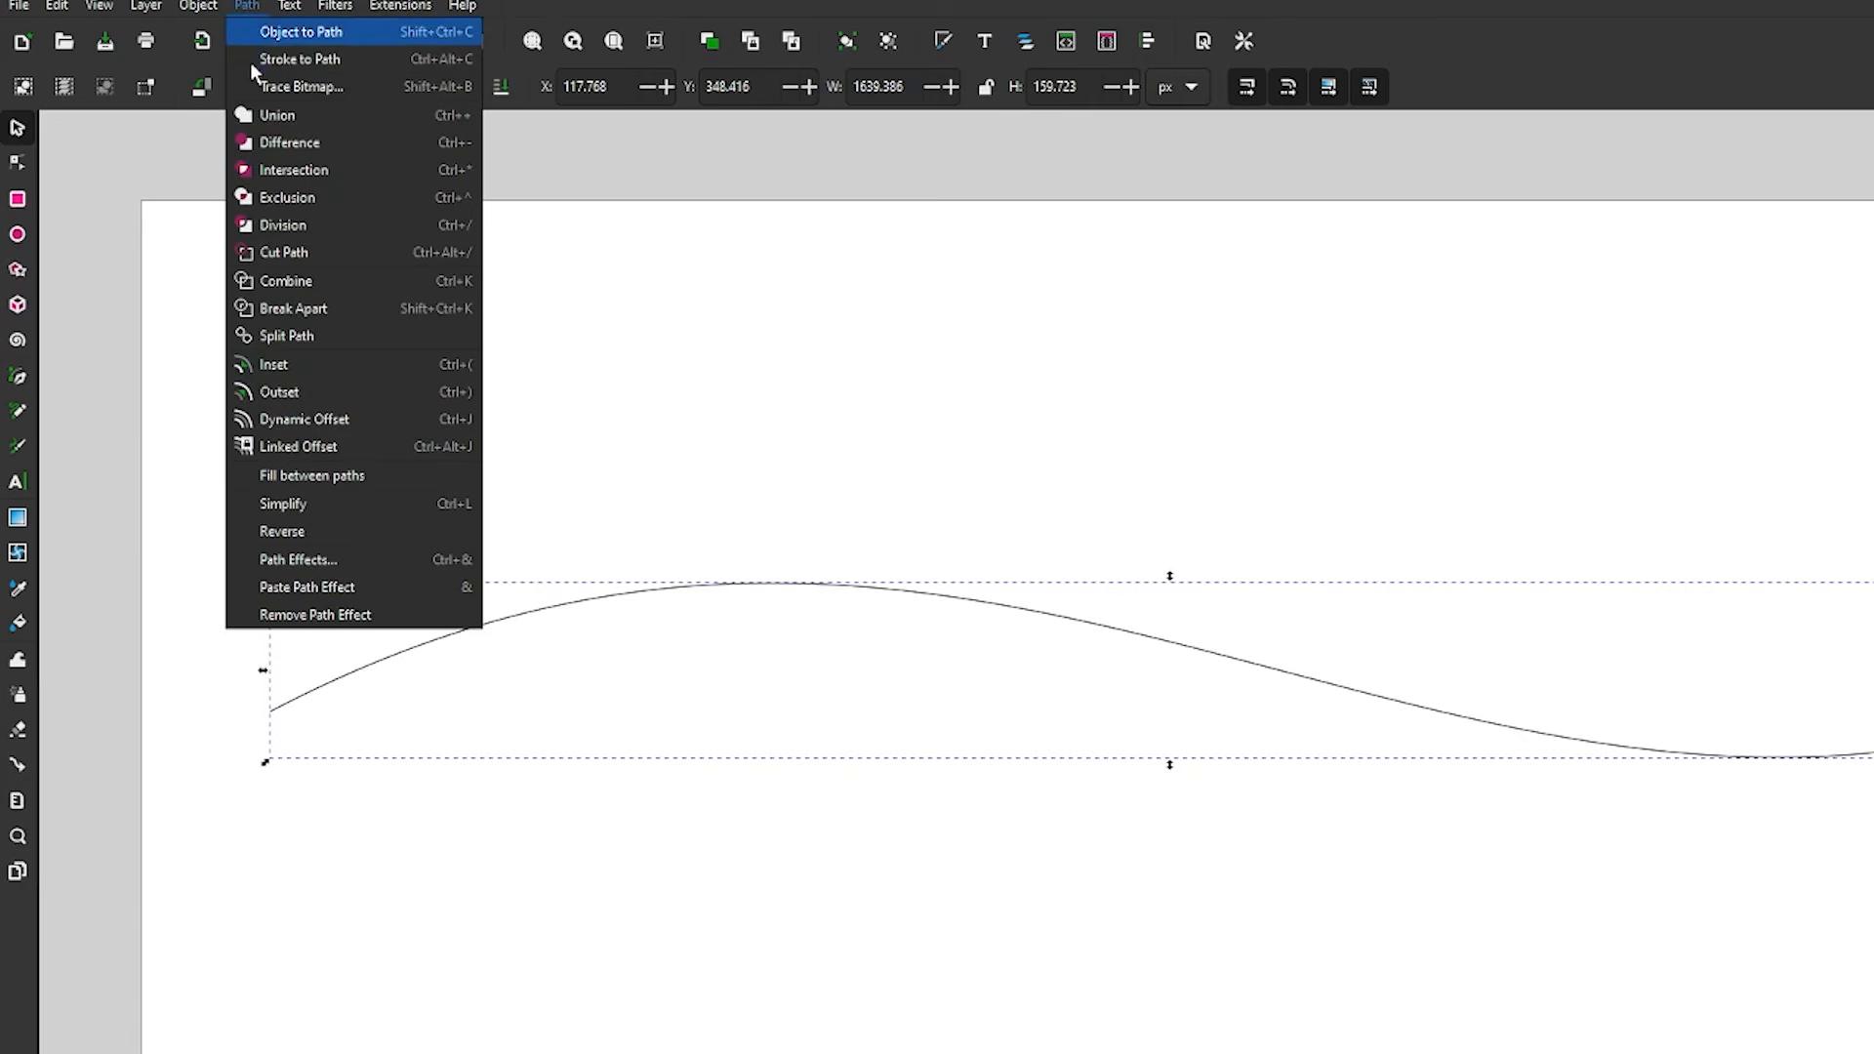
click(338, 558)
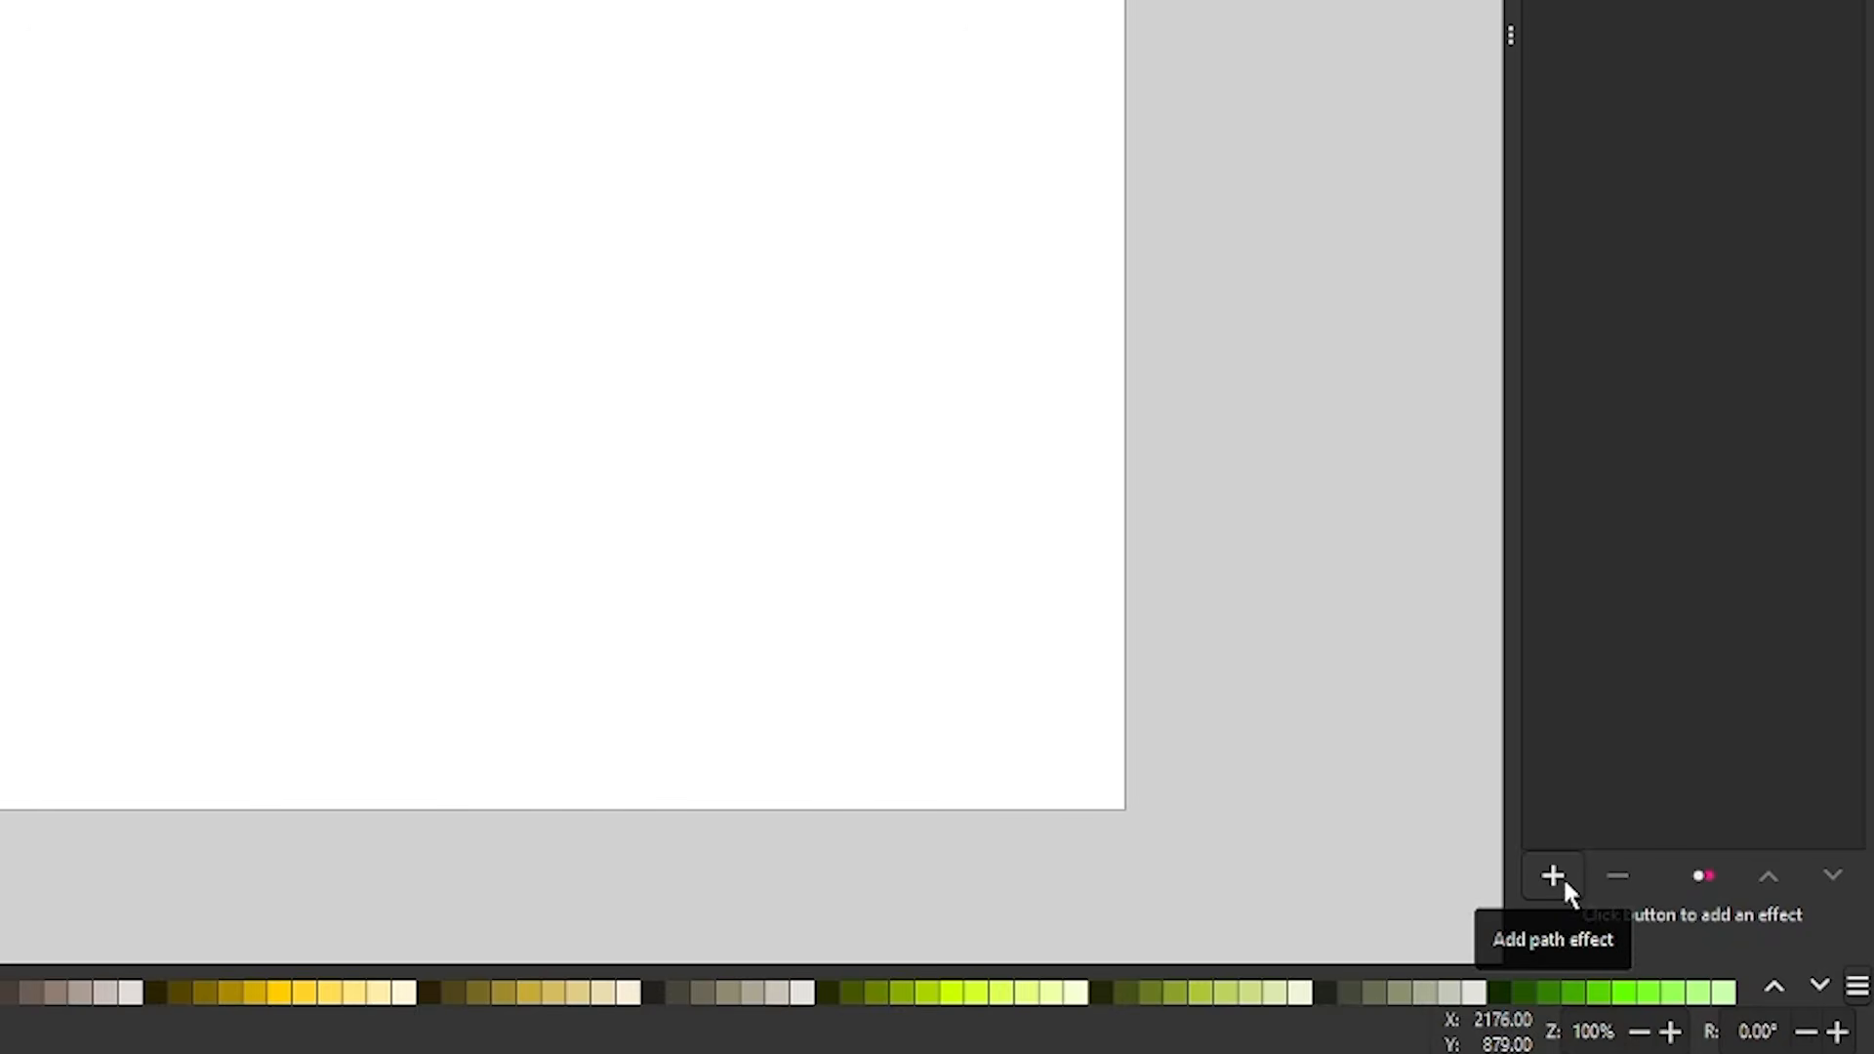
- Search the live path effects for "power" and add the Power stroke effect to the curve
click(1561, 876)
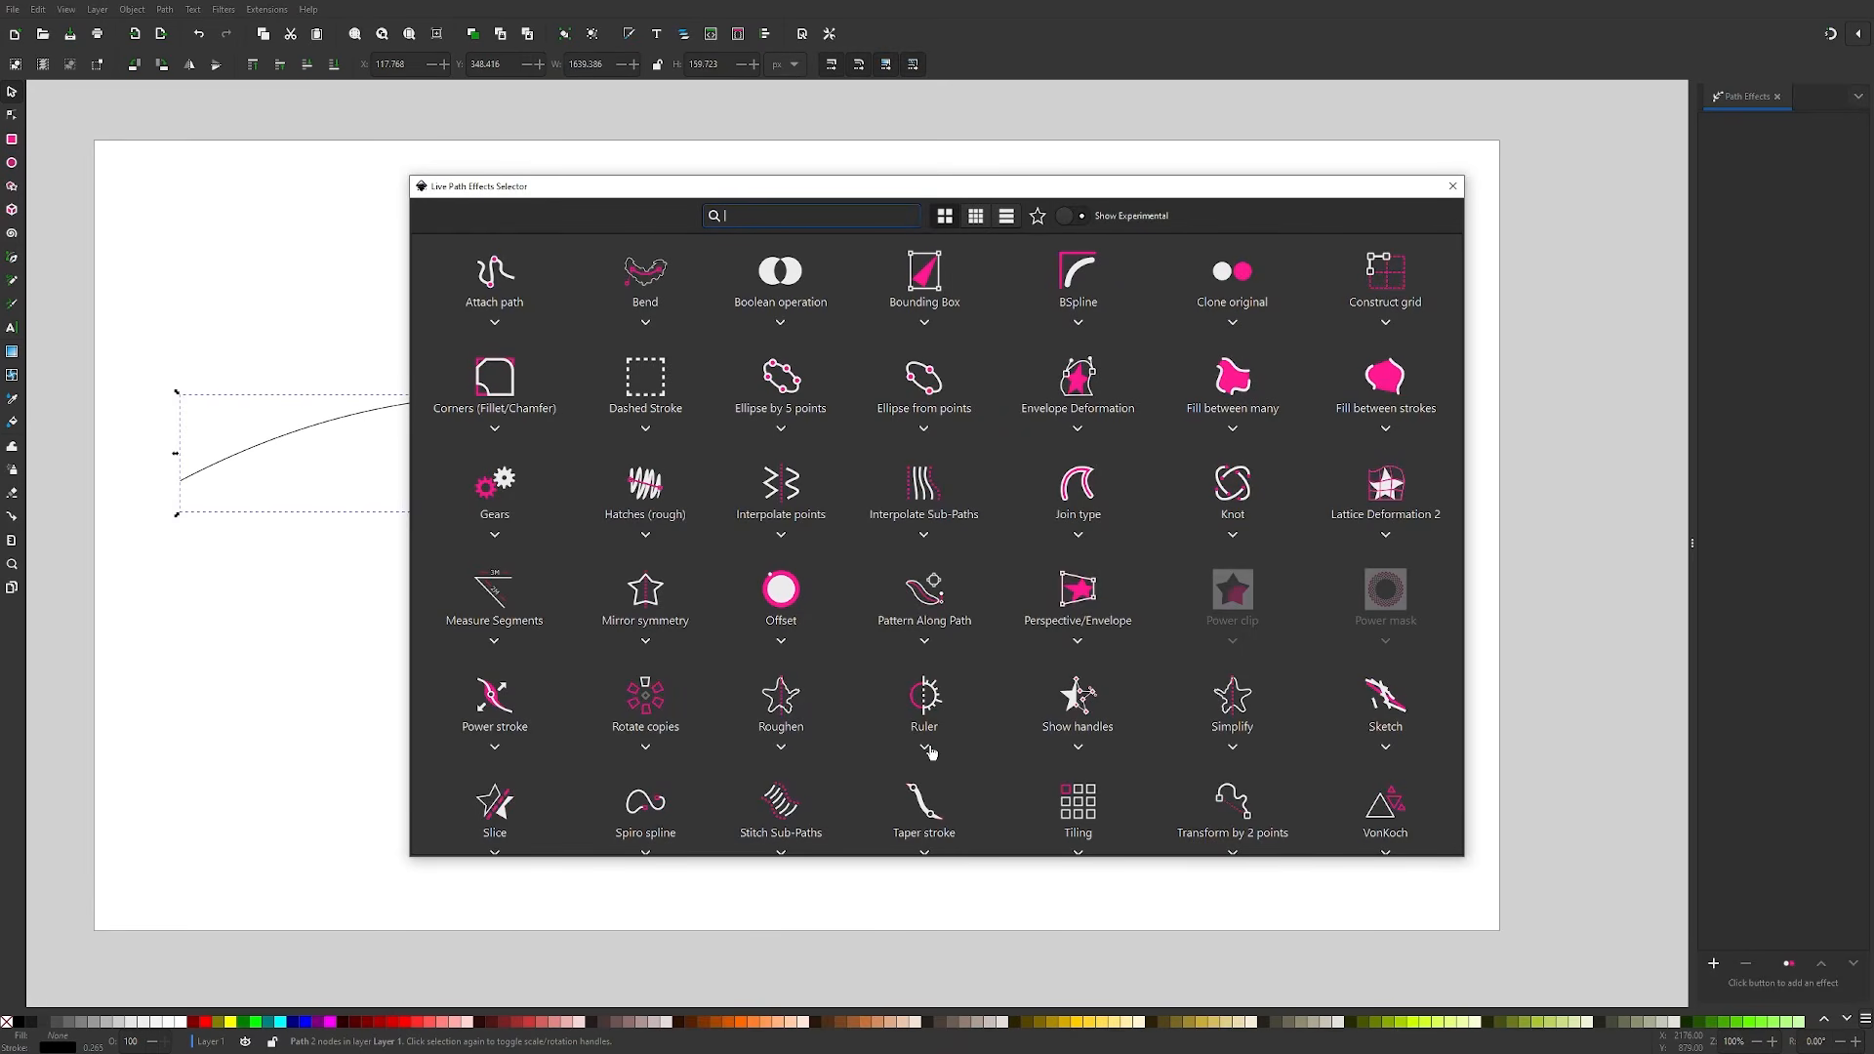
scroll(976, 582, down, 2)
scroll(975, 583, up, 2)
scroll(971, 544, down, 1)
scroll(979, 564, up, 1)
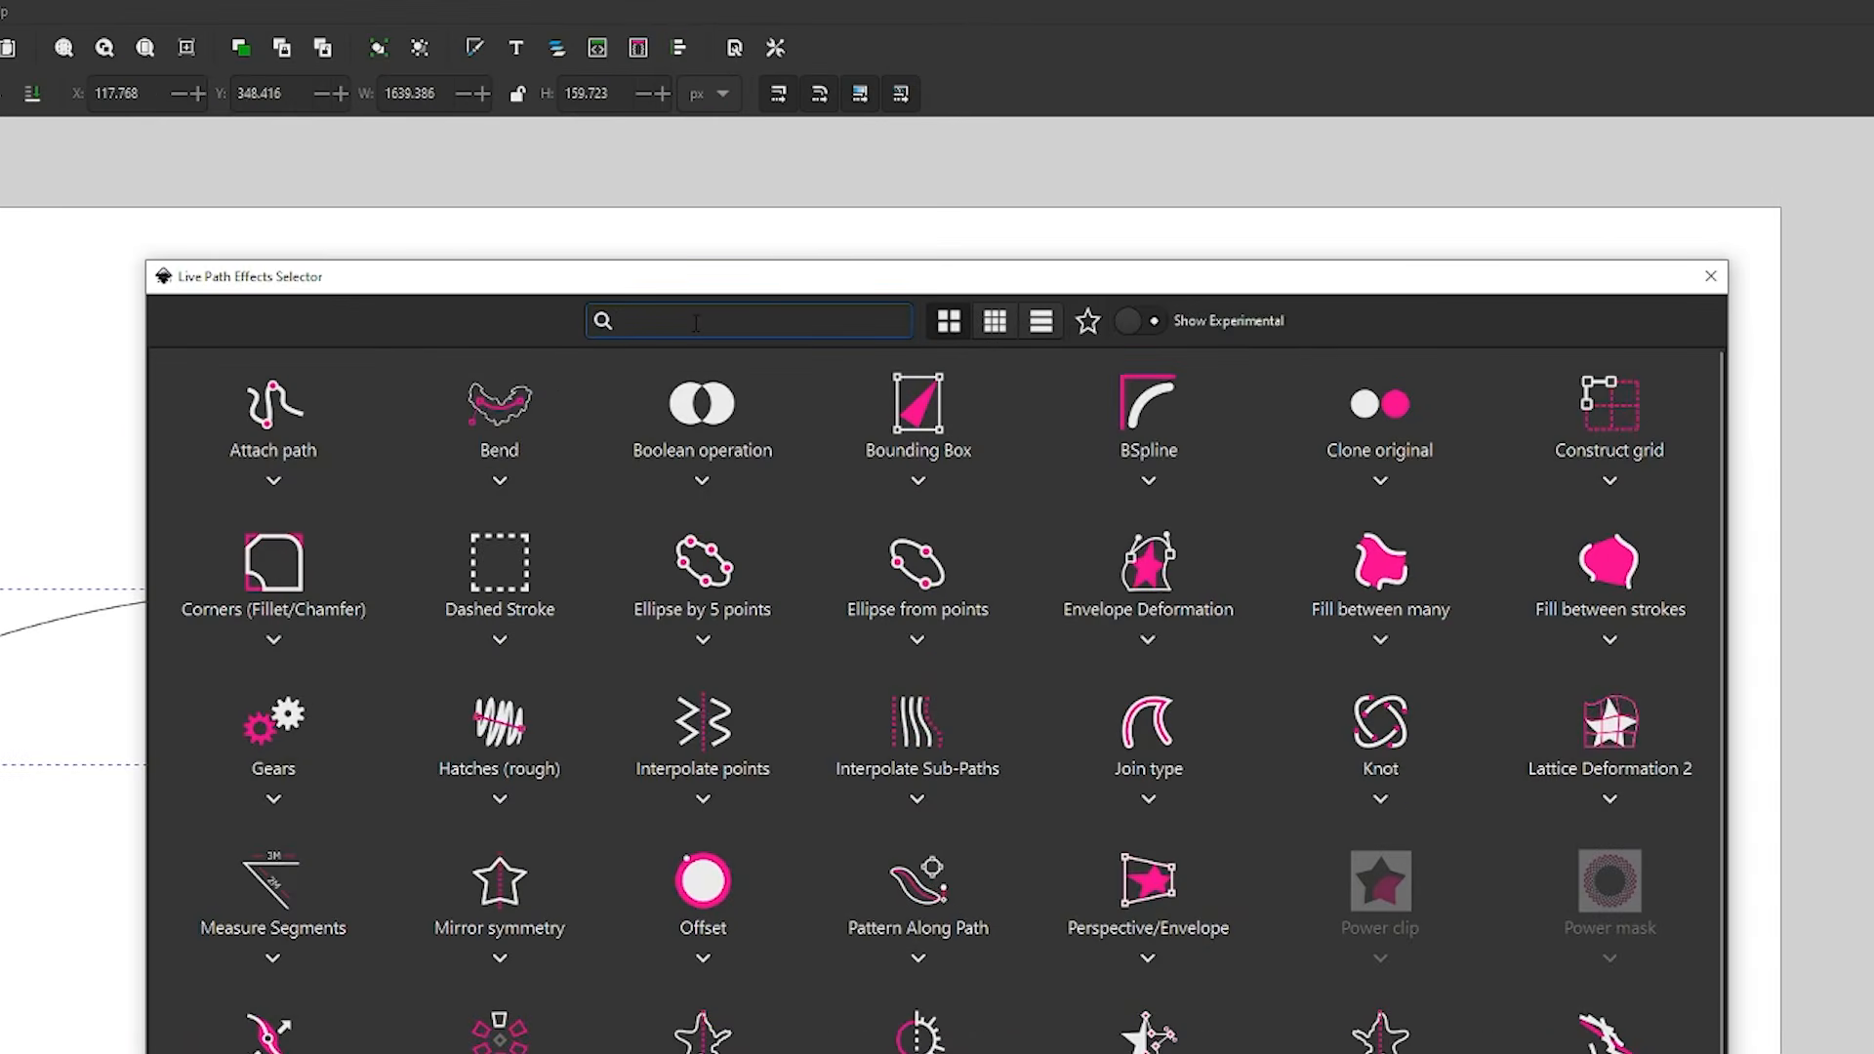
text(power)
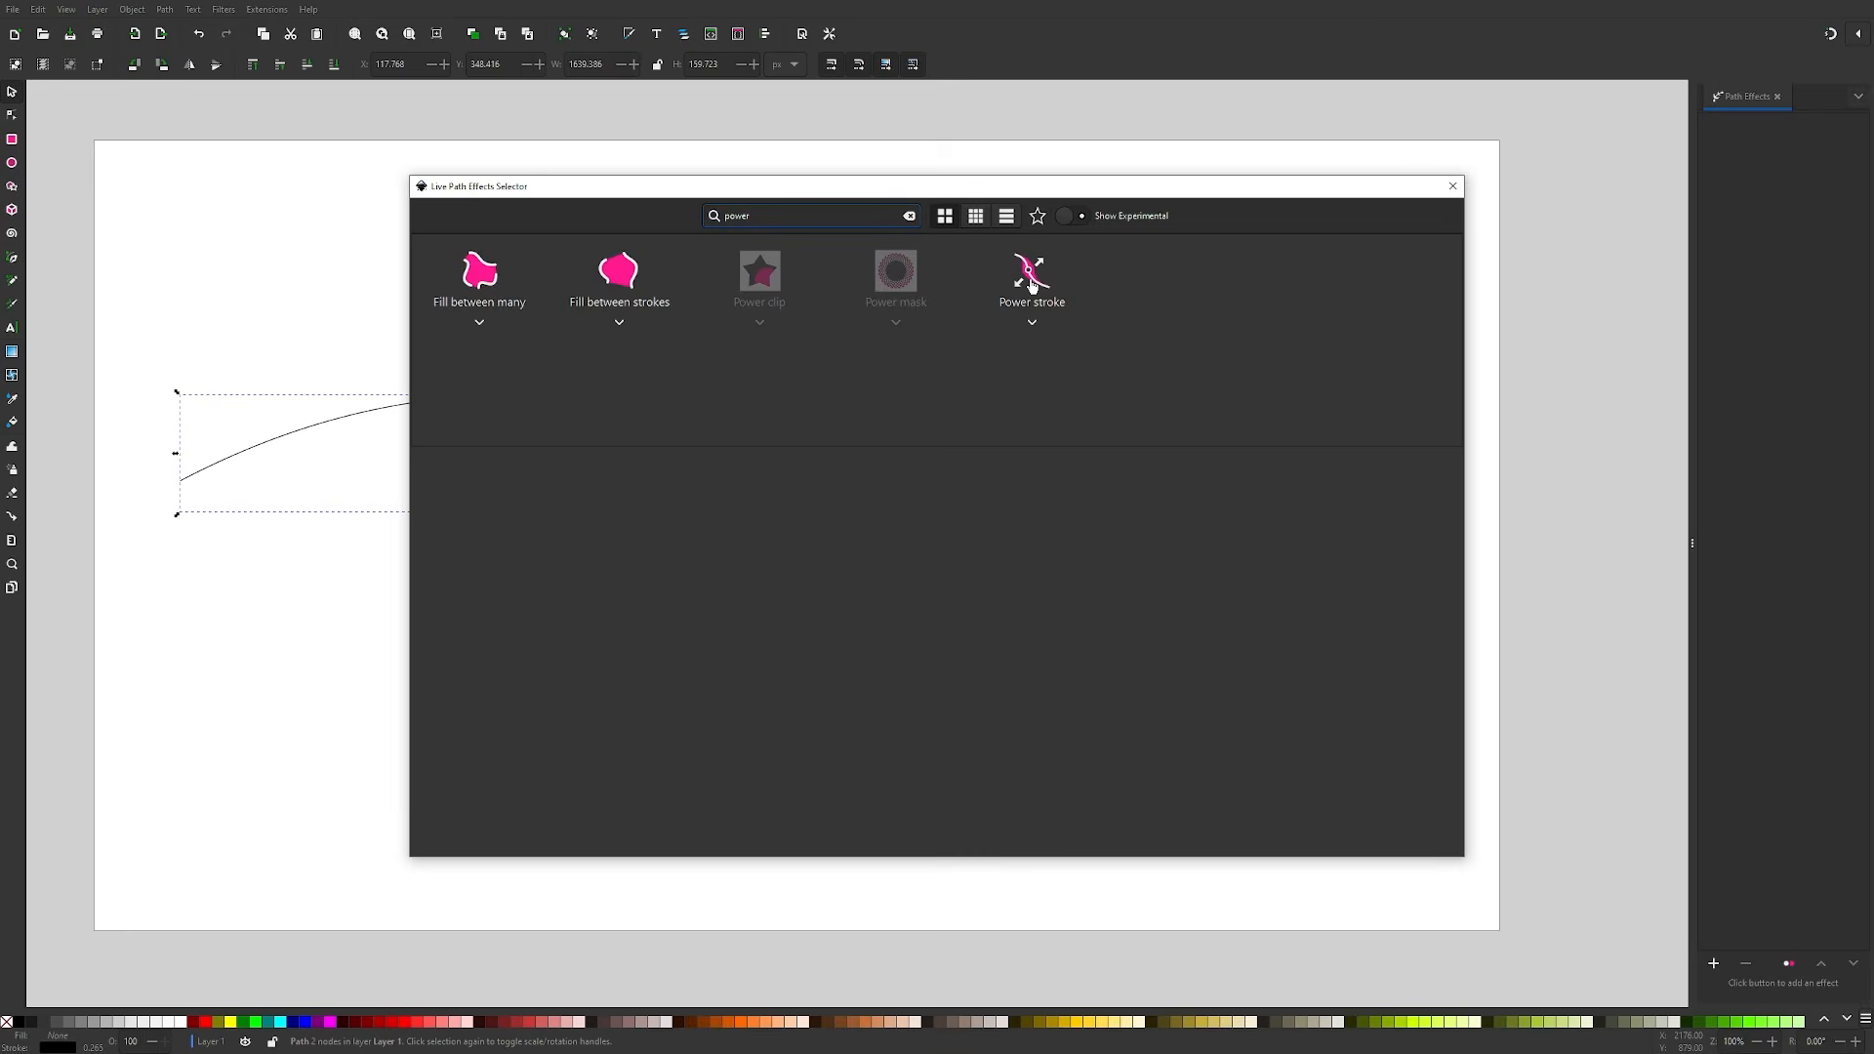
click(1031, 278)
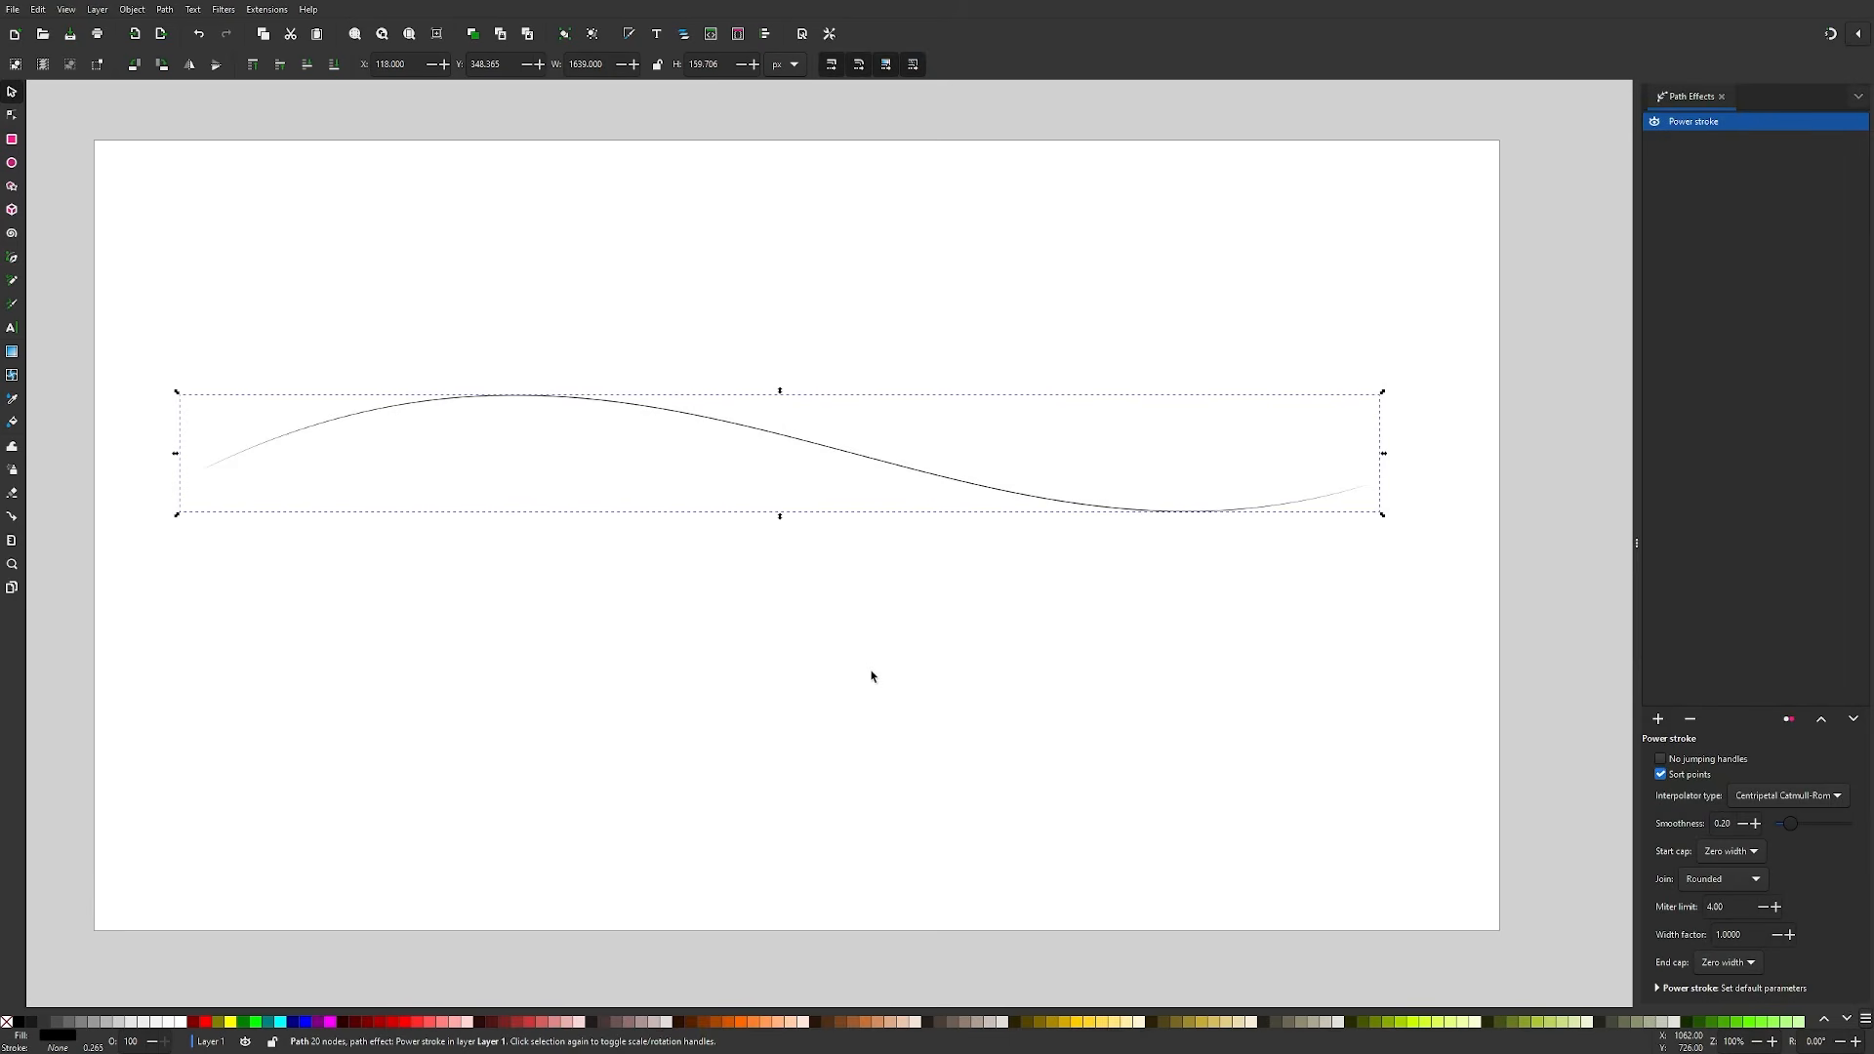
- Show the curve's Power stroke width control points in node editing and examine them up close along the path
click(14, 117)
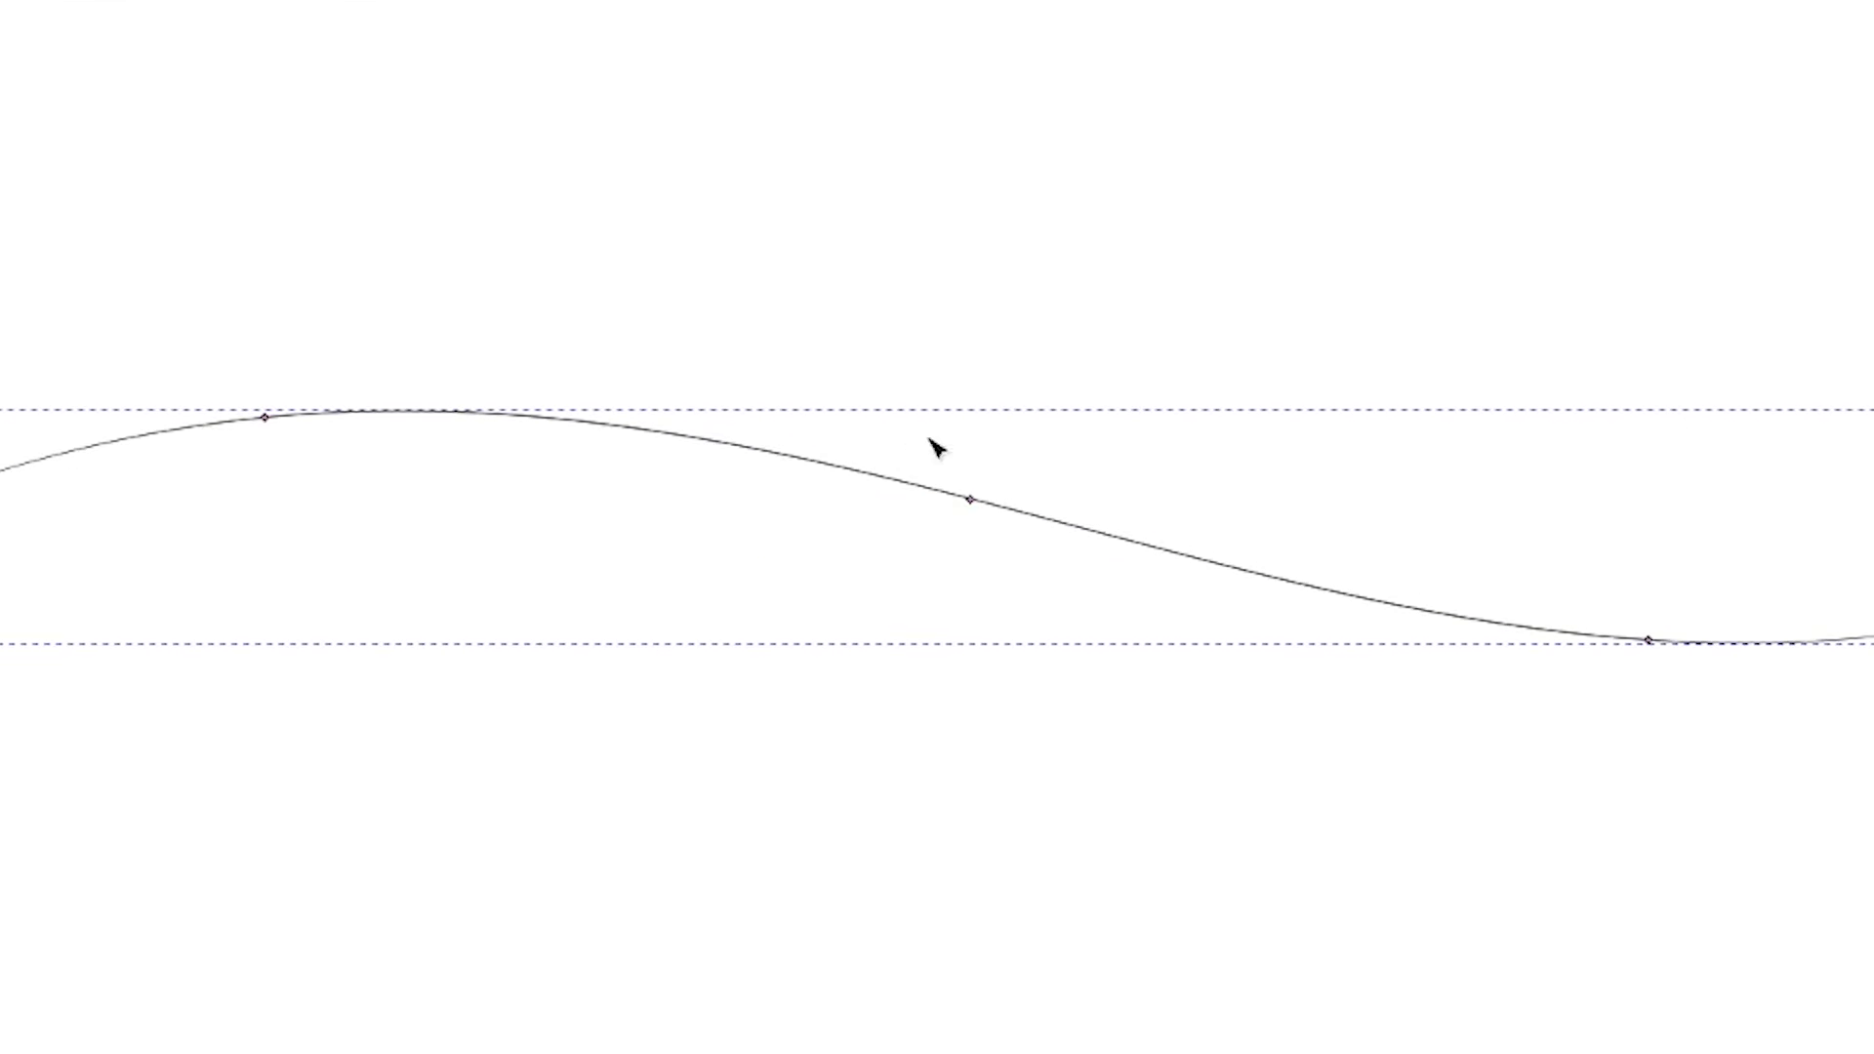
ctrl+scroll(961, 469, up, 5)
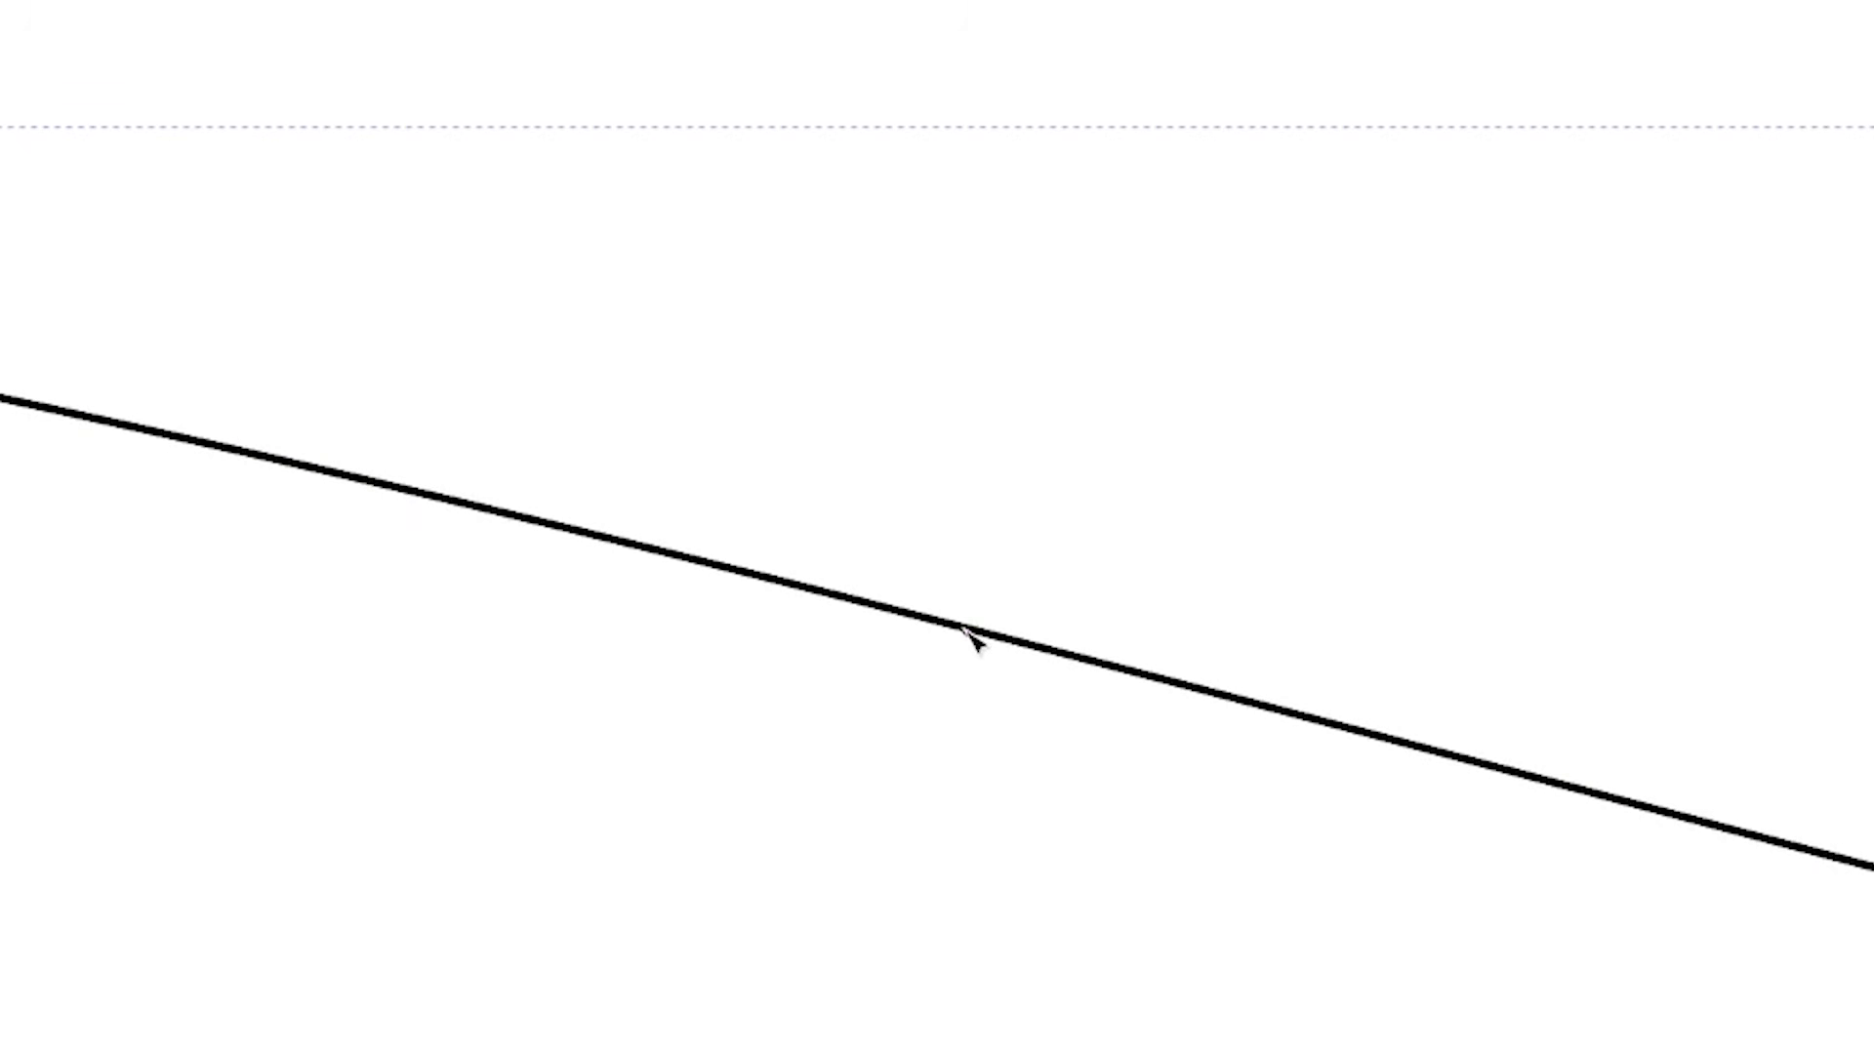
ctrl+scroll(971, 700, down, 5)
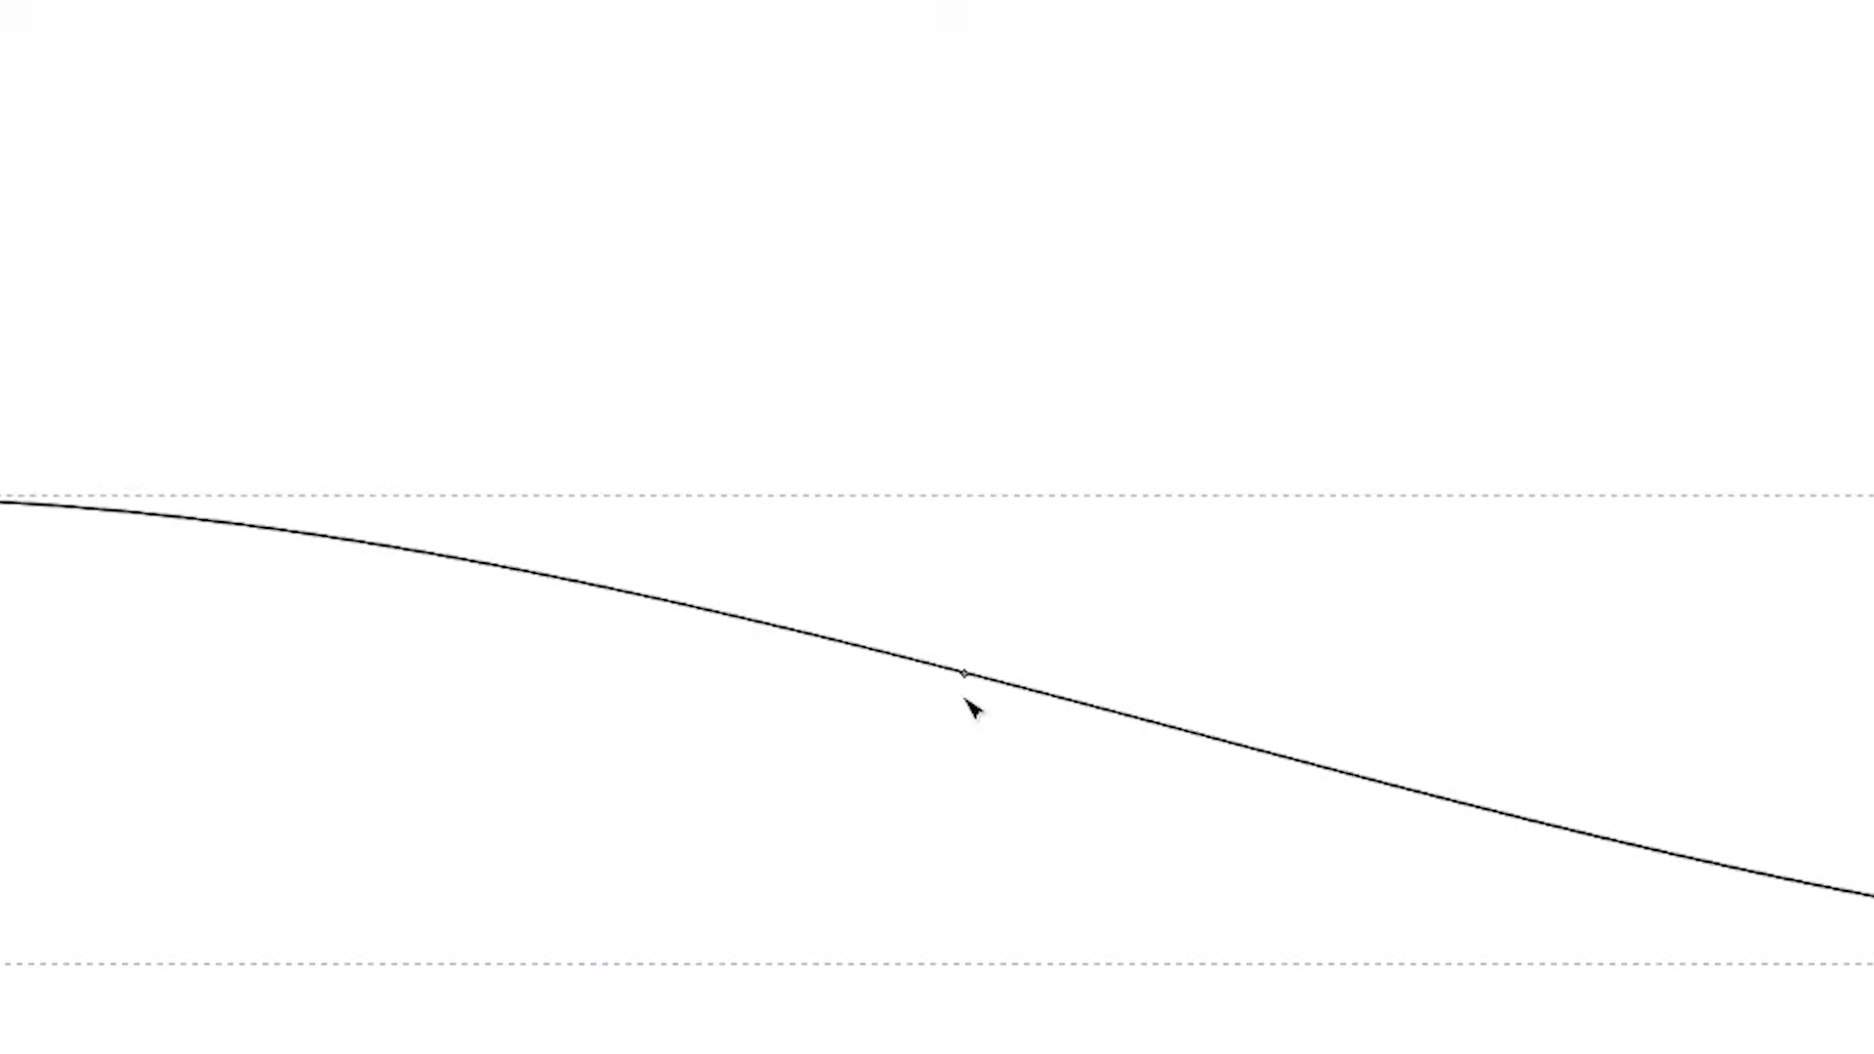
ctrl+scroll(651, 765, up, 5)
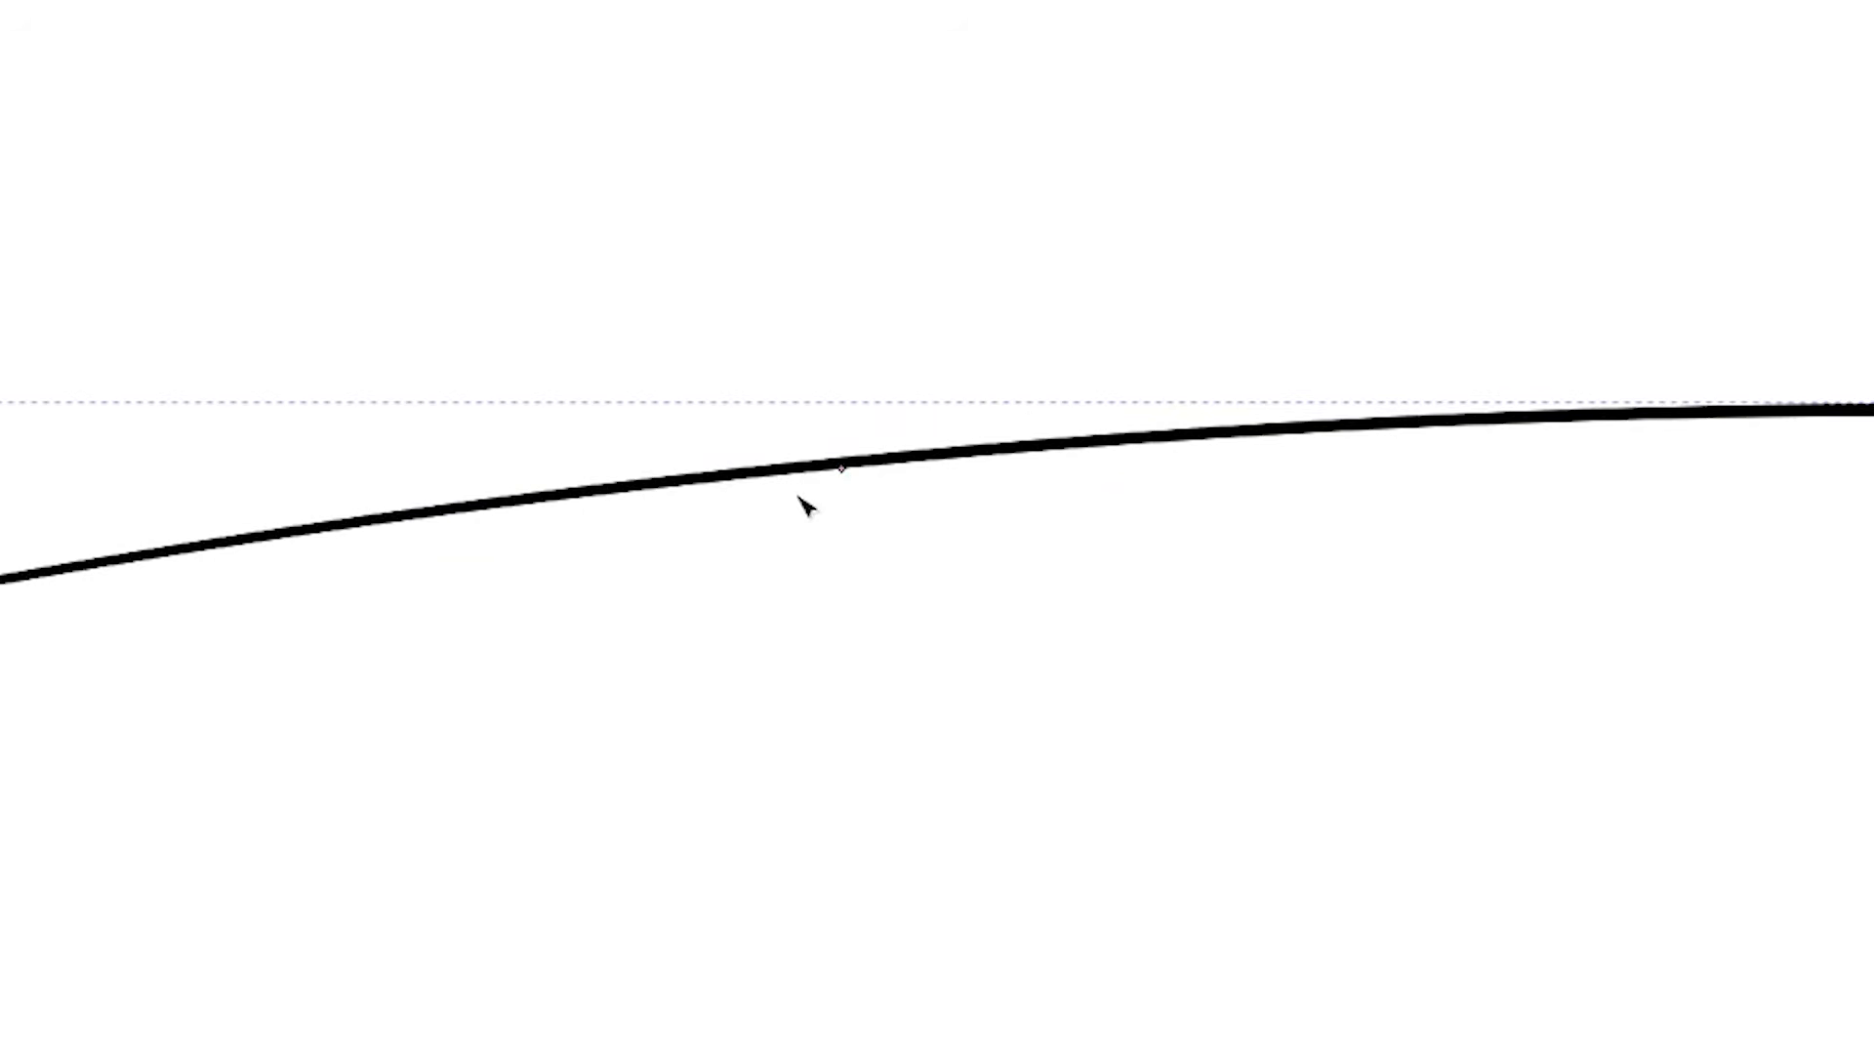
scroll(560, 686, down, 1)
ctrl+scroll(558, 684, down, 4)
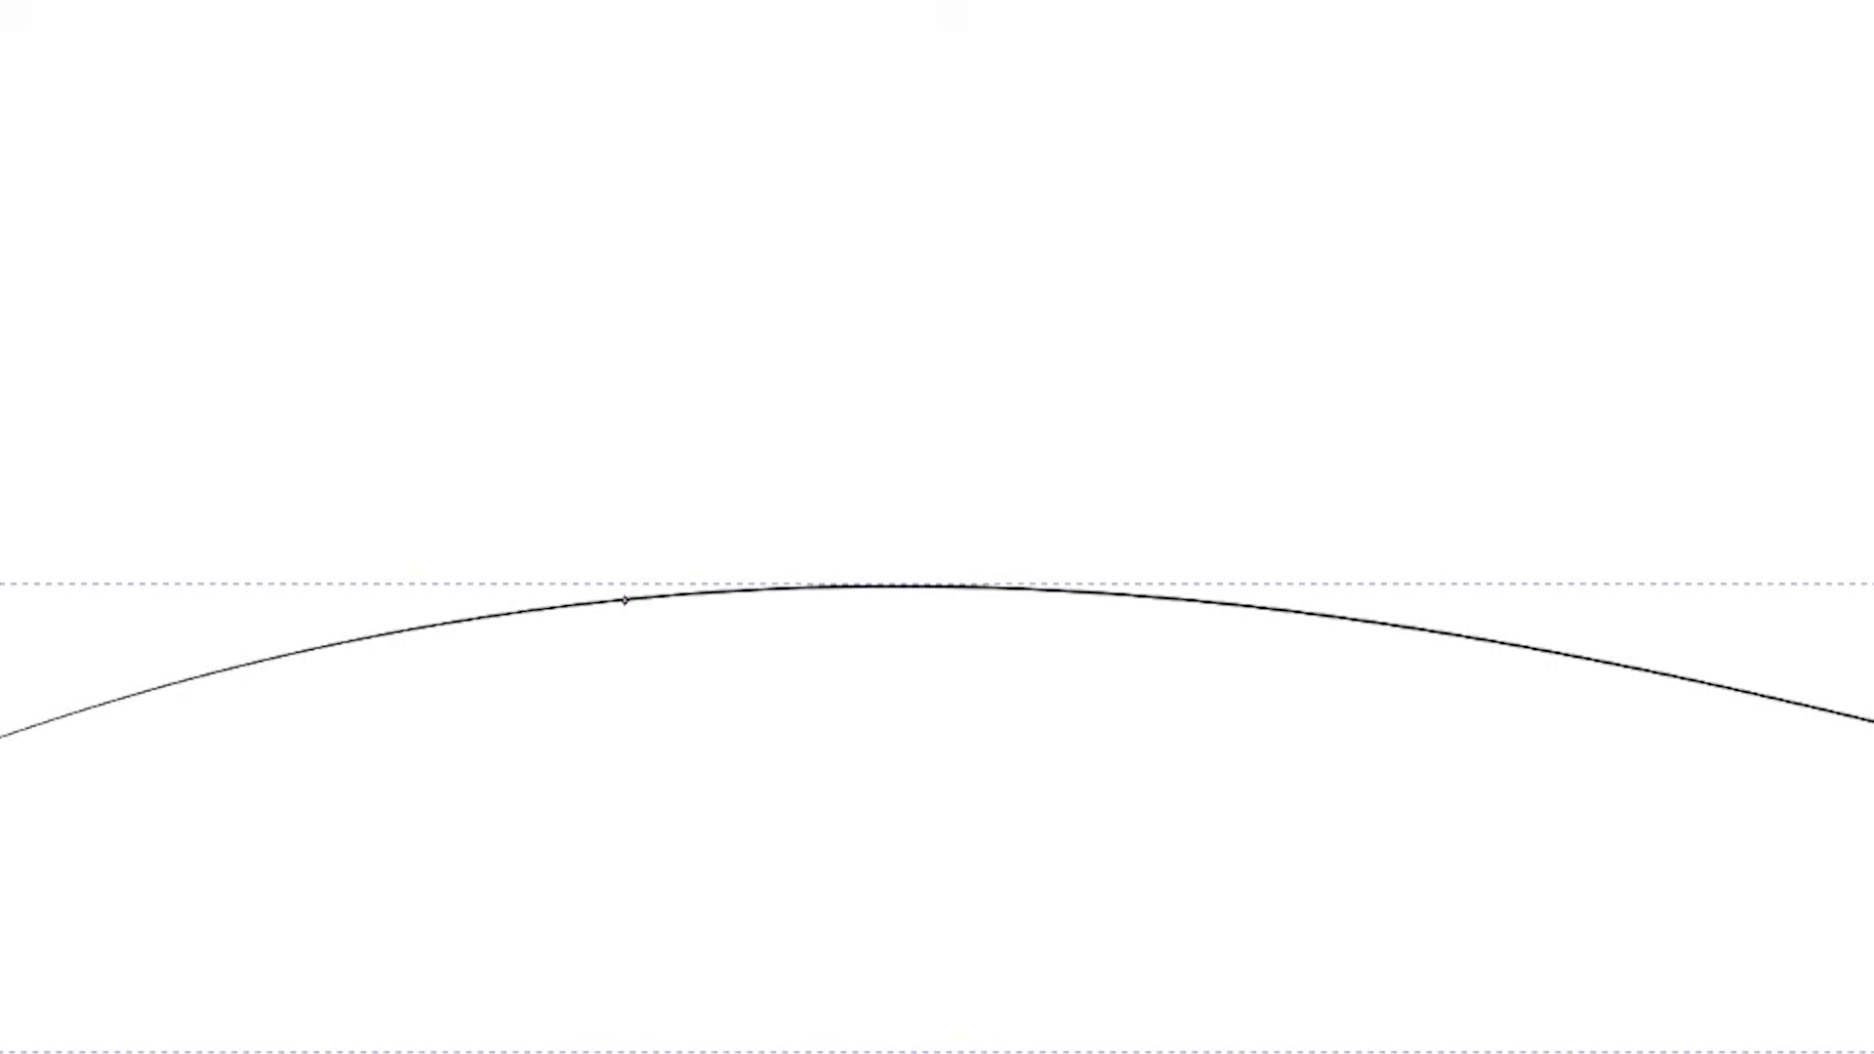
ctrl+scroll(462, 741, down, 3)
scroll(1008, 807, right, 3)
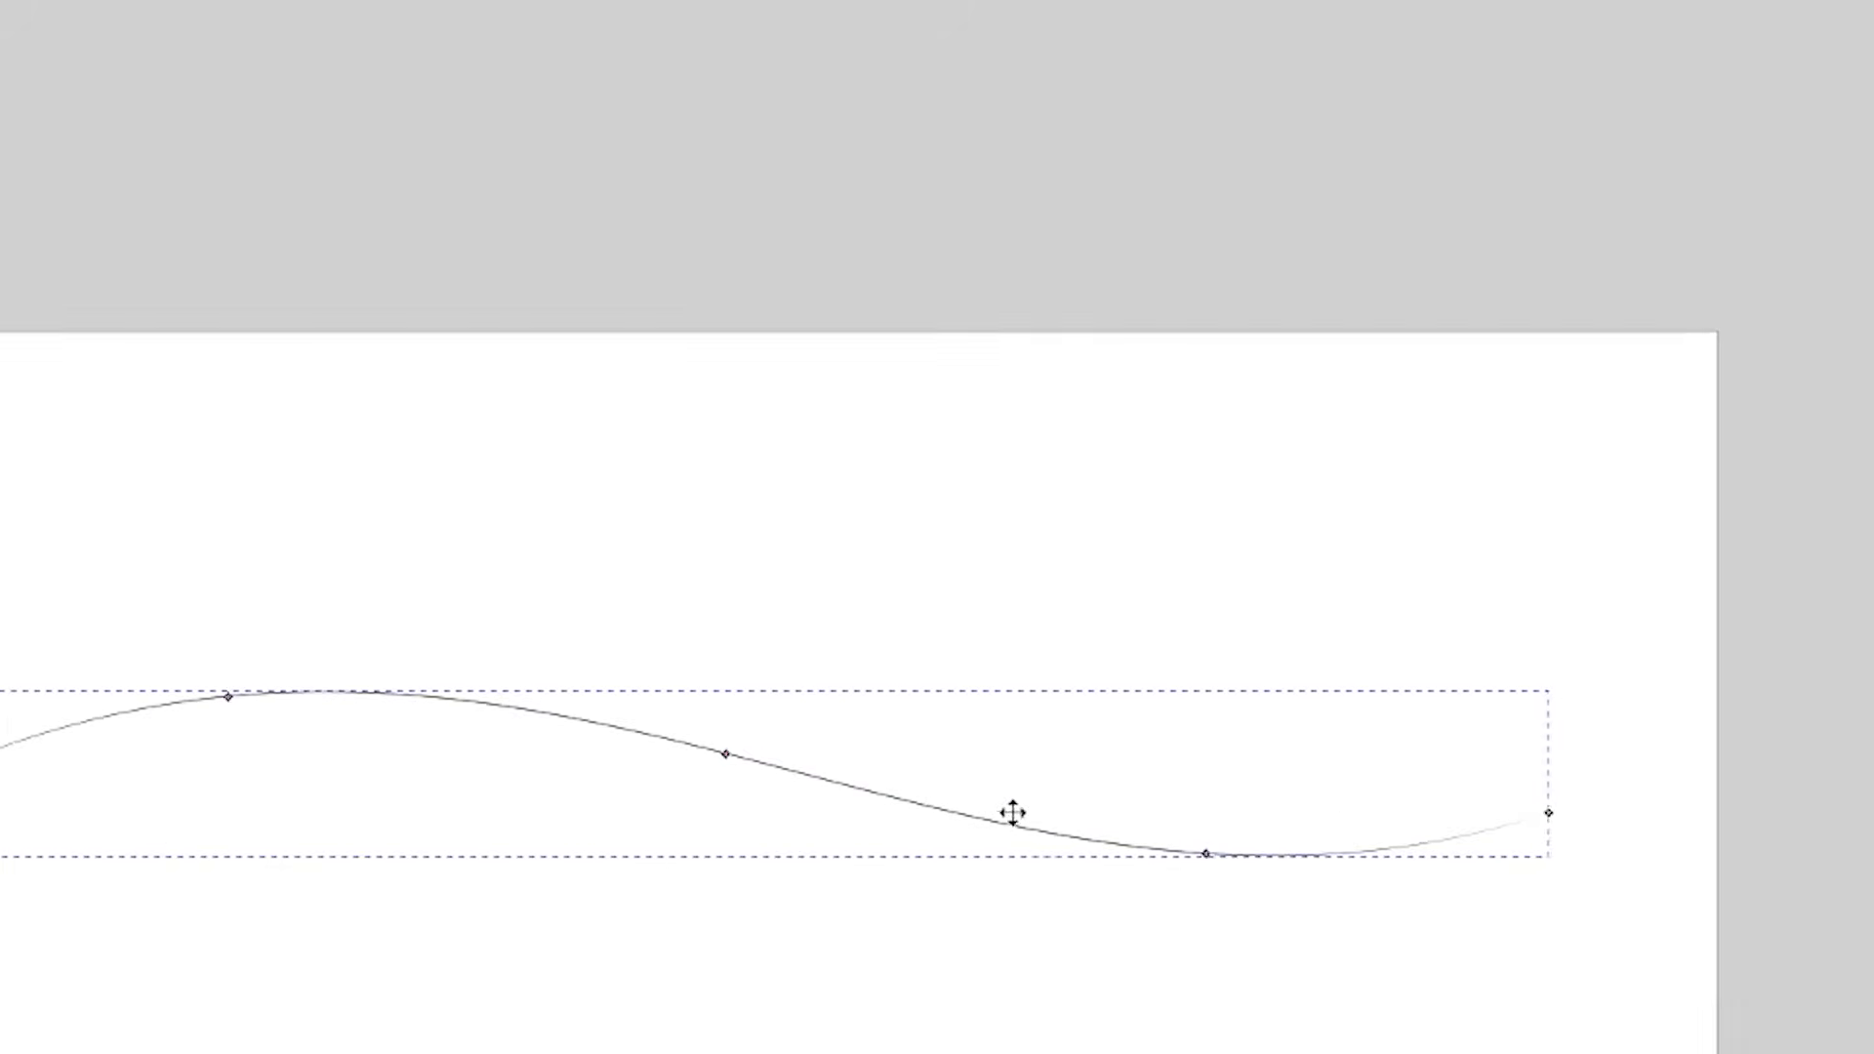
ctrl+scroll(1313, 873, up, 3)
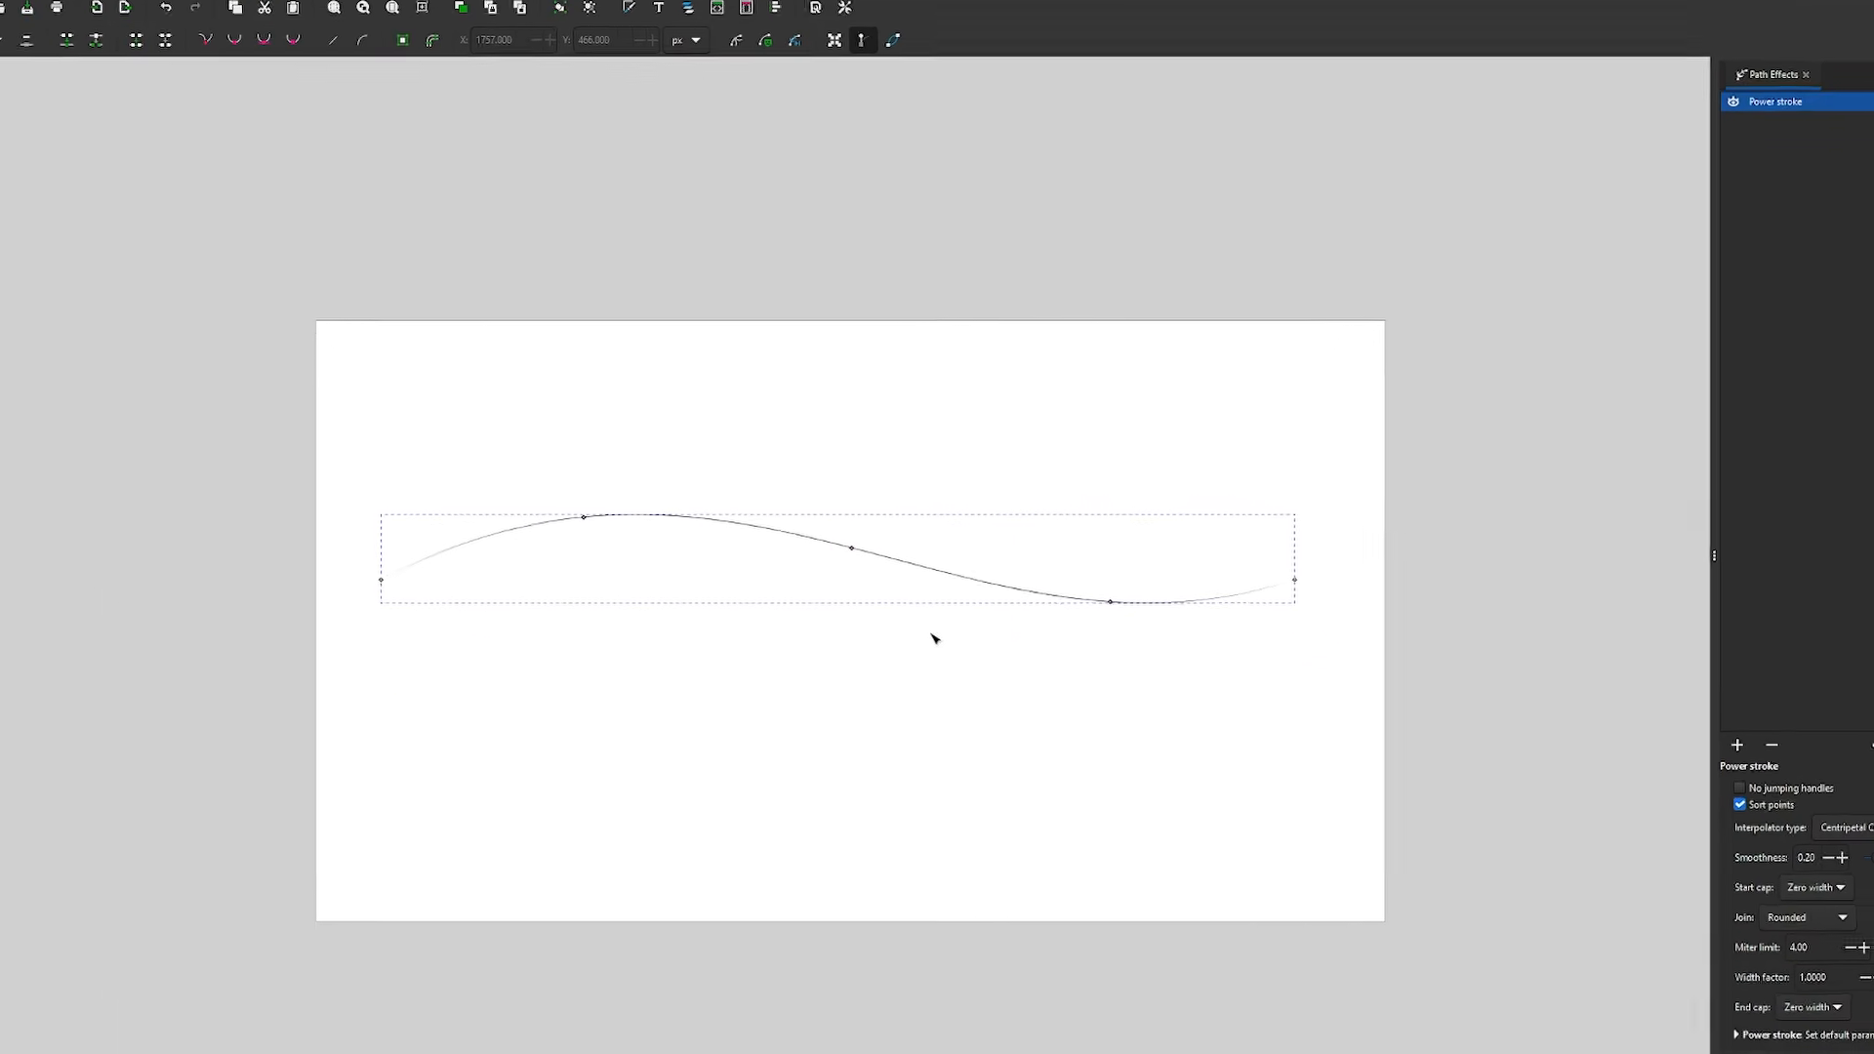
scroll(830, 581, down, 1)
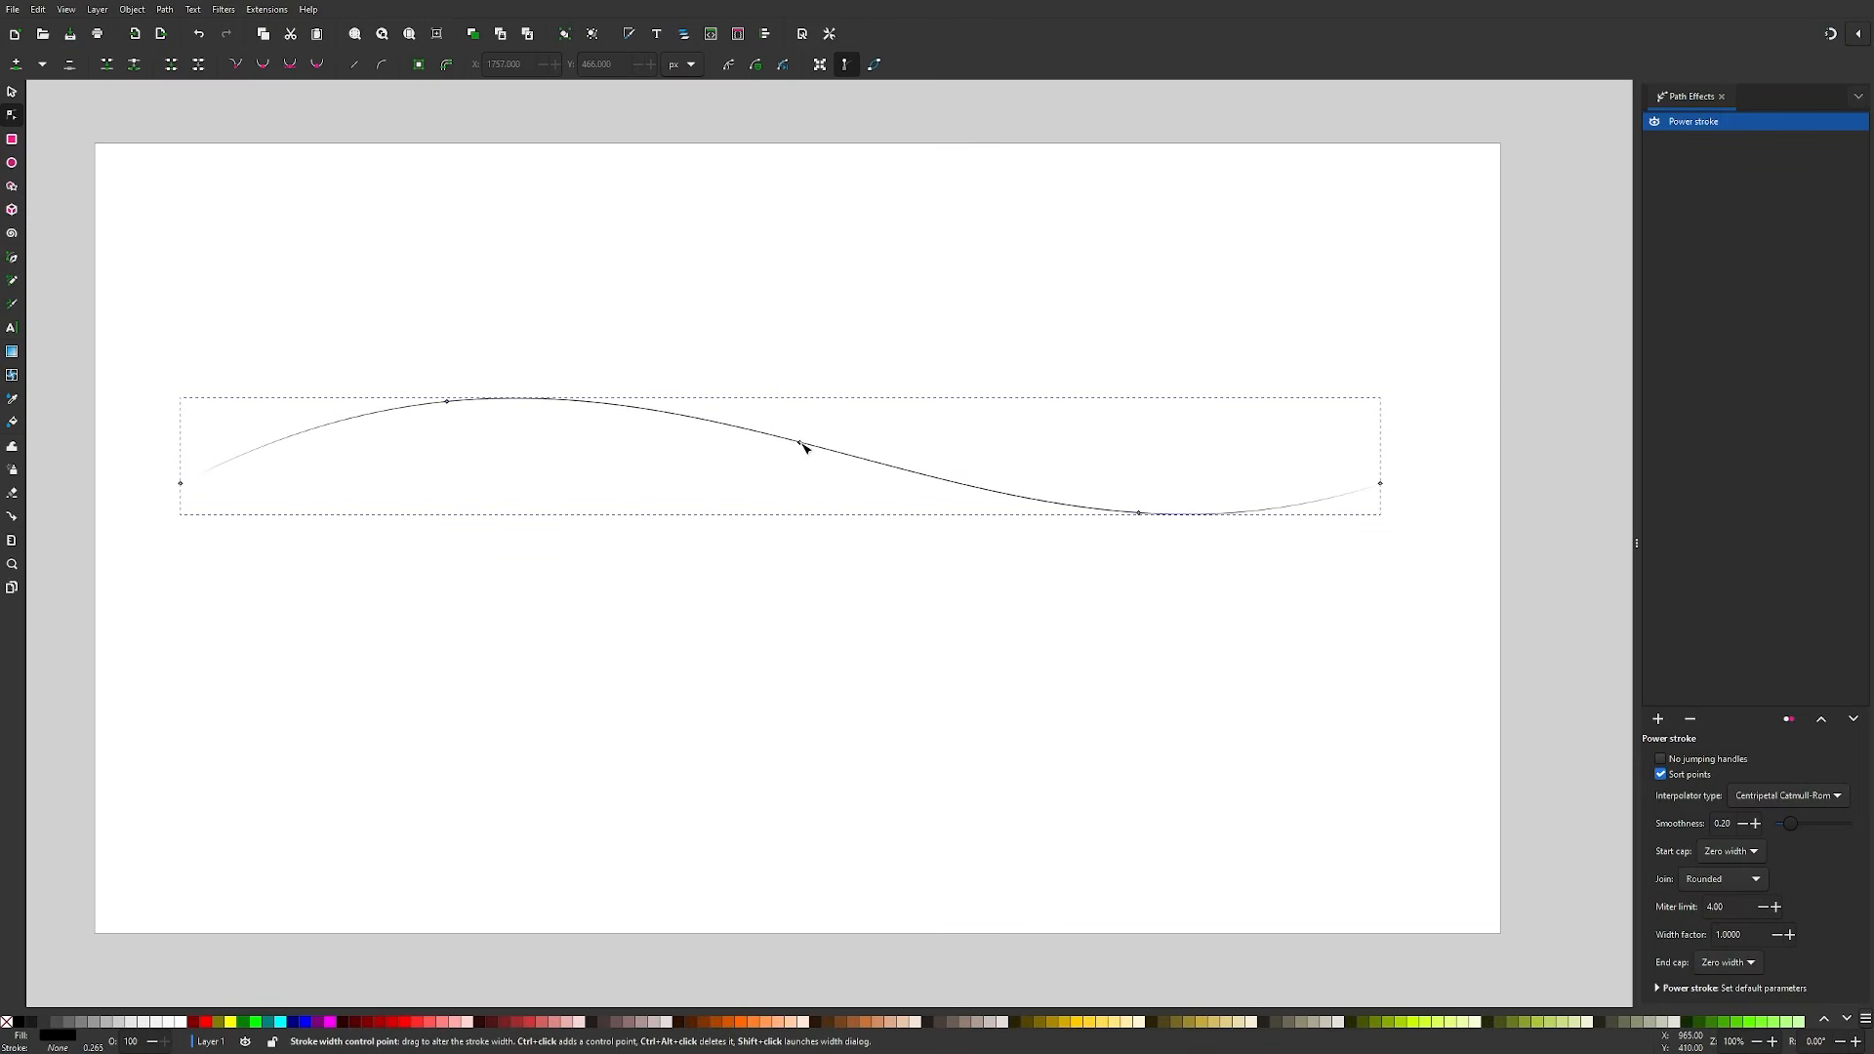
- Widen the stroke at its middle, left and right width control points into a smooth, thick S-shape with tapered ends
mouse_move(803, 444)
mouse_down()
mouse_move(782, 572)
mouse_move(795, 466)
mouse_up()
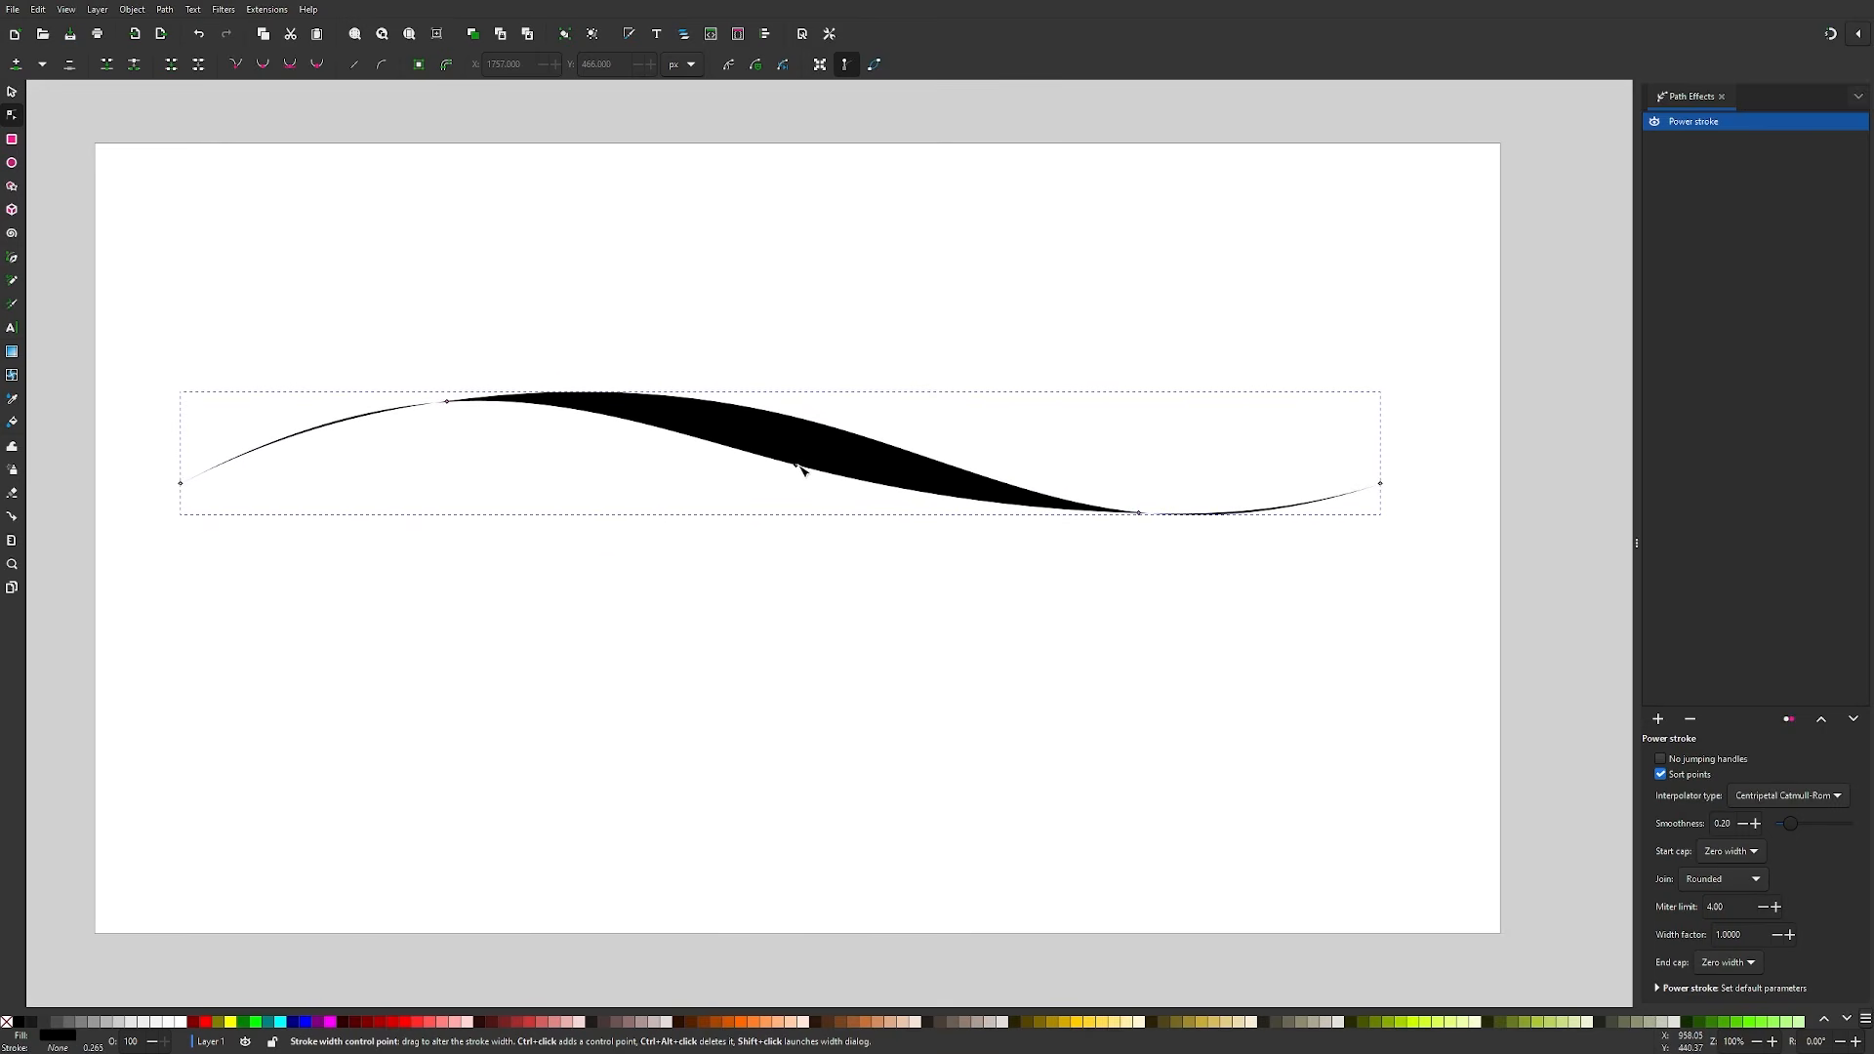
mouse_move(451, 405)
mouse_down()
mouse_move(456, 439)
mouse_move(458, 387)
mouse_move(459, 427)
mouse_move(458, 409)
mouse_up()
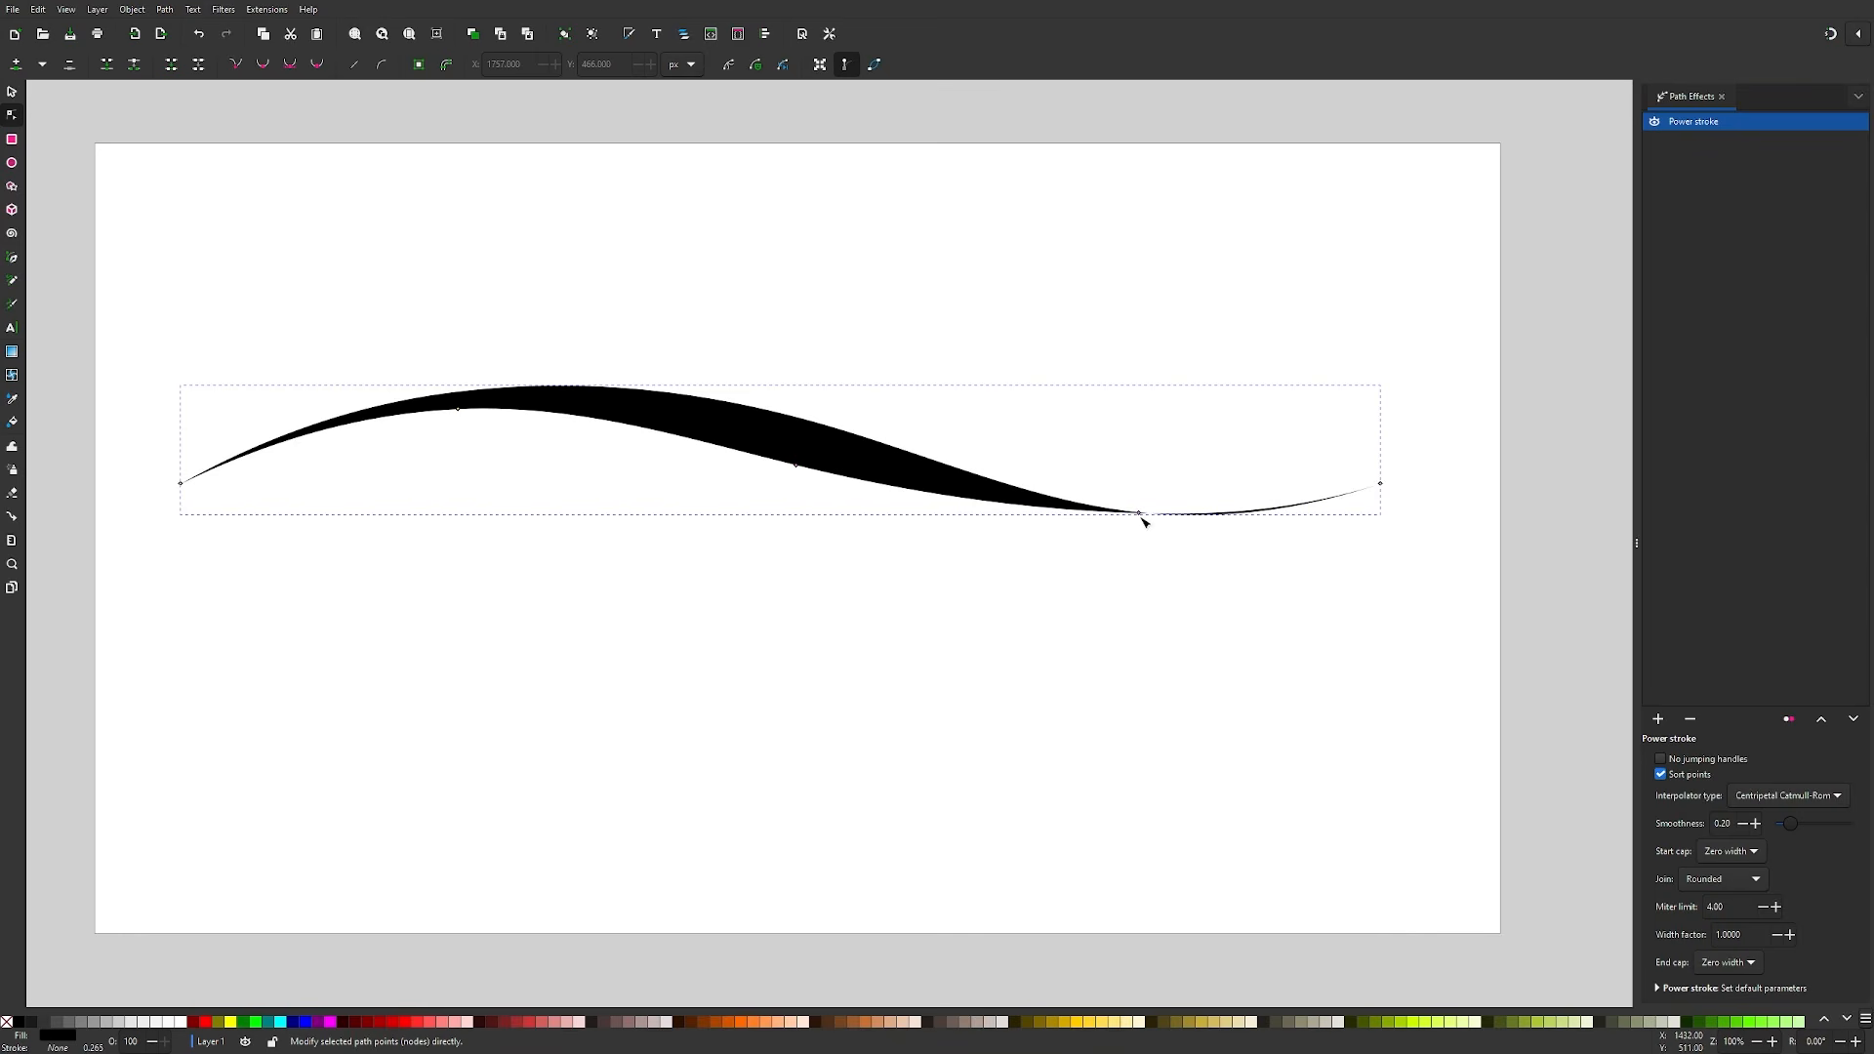
drag(1147, 518, 1149, 527)
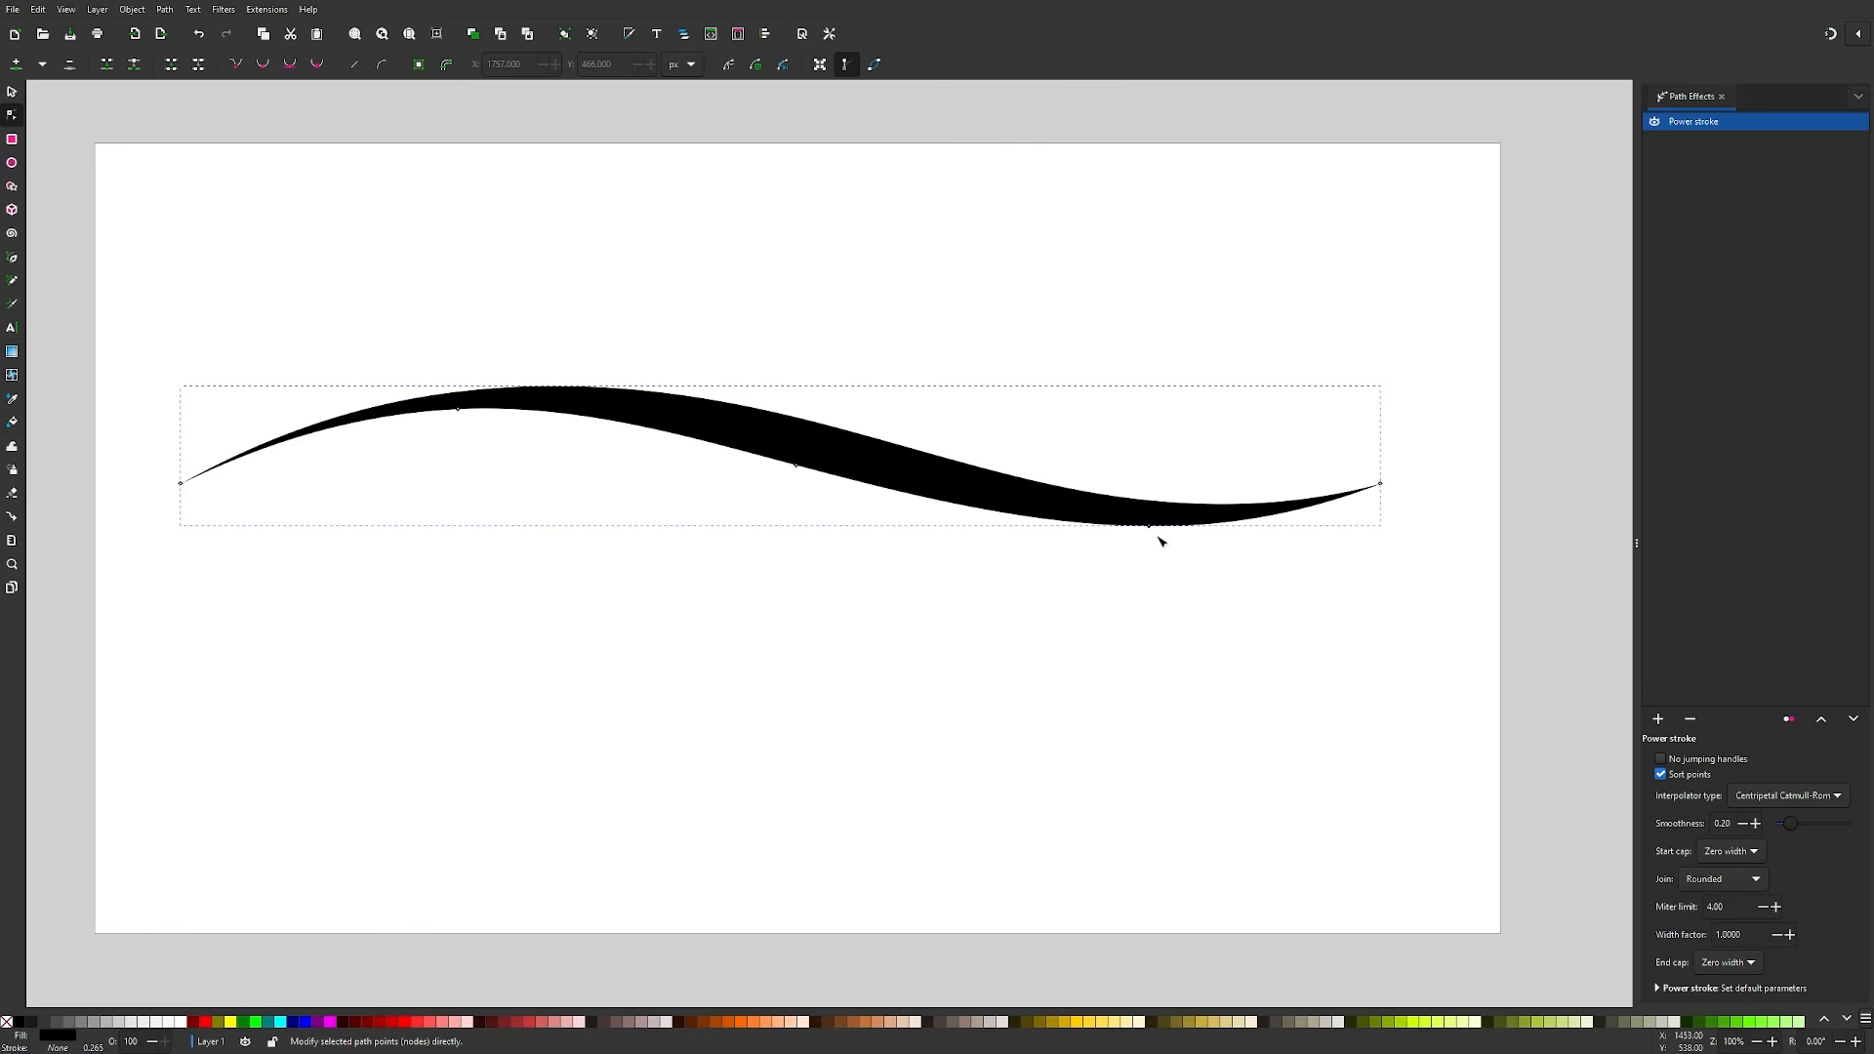
mouse_move(1150, 527)
mouse_down()
mouse_move(1155, 552)
mouse_move(1167, 539)
mouse_move(1084, 543)
mouse_move(849, 485)
mouse_move(1016, 537)
mouse_move(1004, 644)
mouse_move(899, 556)
mouse_move(983, 547)
mouse_move(914, 545)
mouse_move(870, 573)
mouse_move(916, 598)
mouse_up()
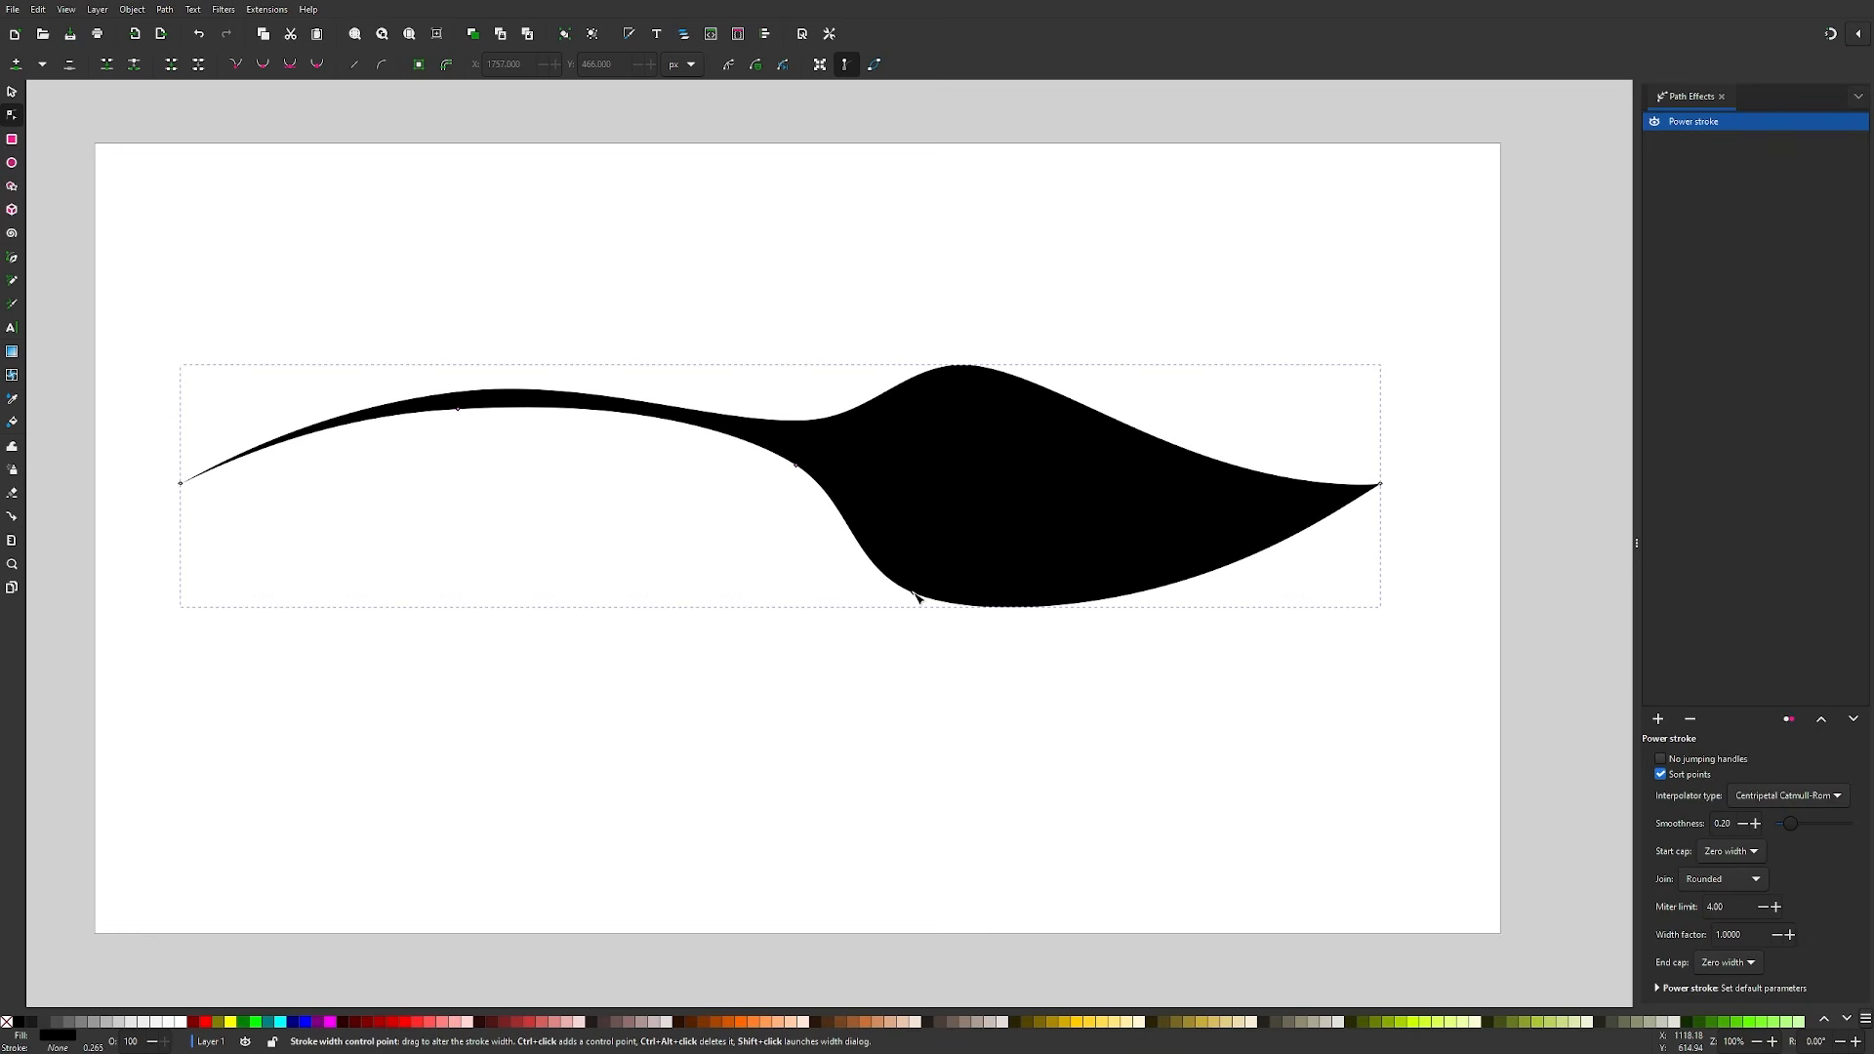
mouse_move(918, 598)
mouse_down()
mouse_move(1045, 540)
mouse_move(1464, 502)
mouse_move(1484, 540)
mouse_move(1393, 547)
mouse_move(1401, 561)
mouse_move(1154, 523)
mouse_move(1121, 536)
mouse_move(1149, 535)
mouse_up()
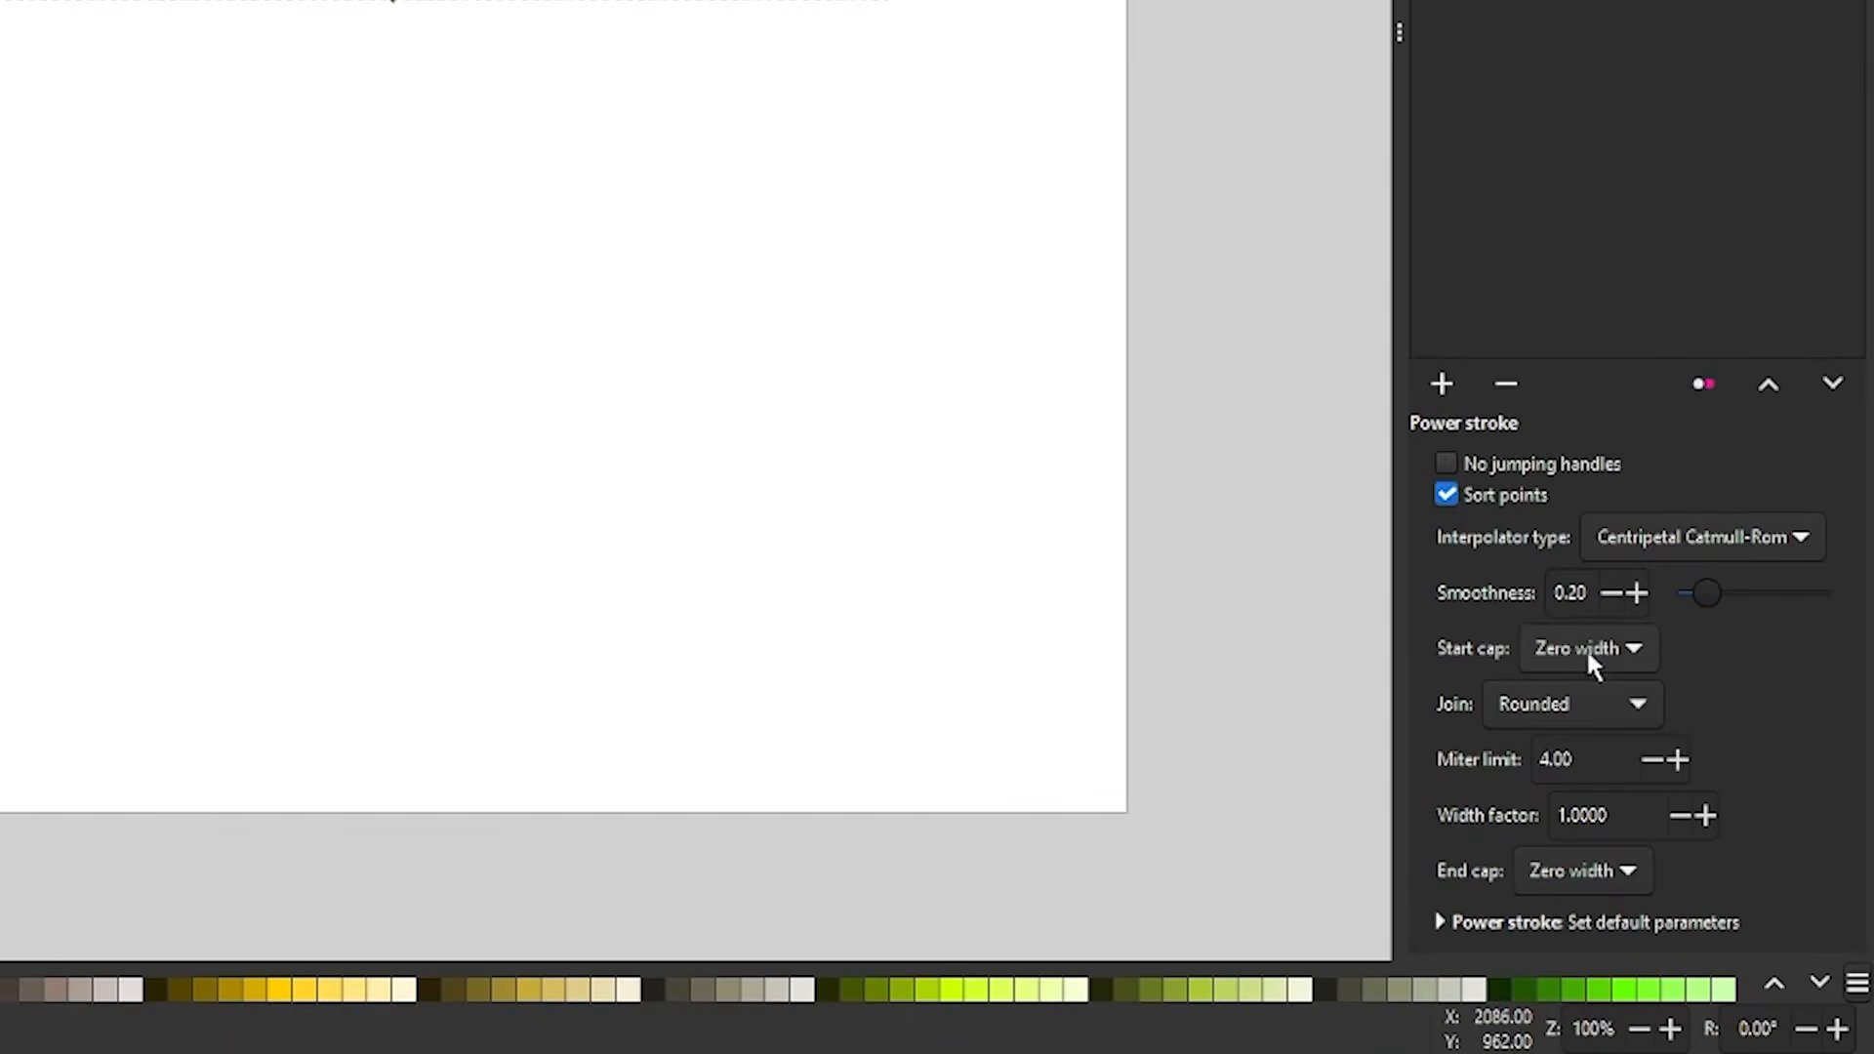
- Set the Power stroke start cap to Butt
click(1624, 651)
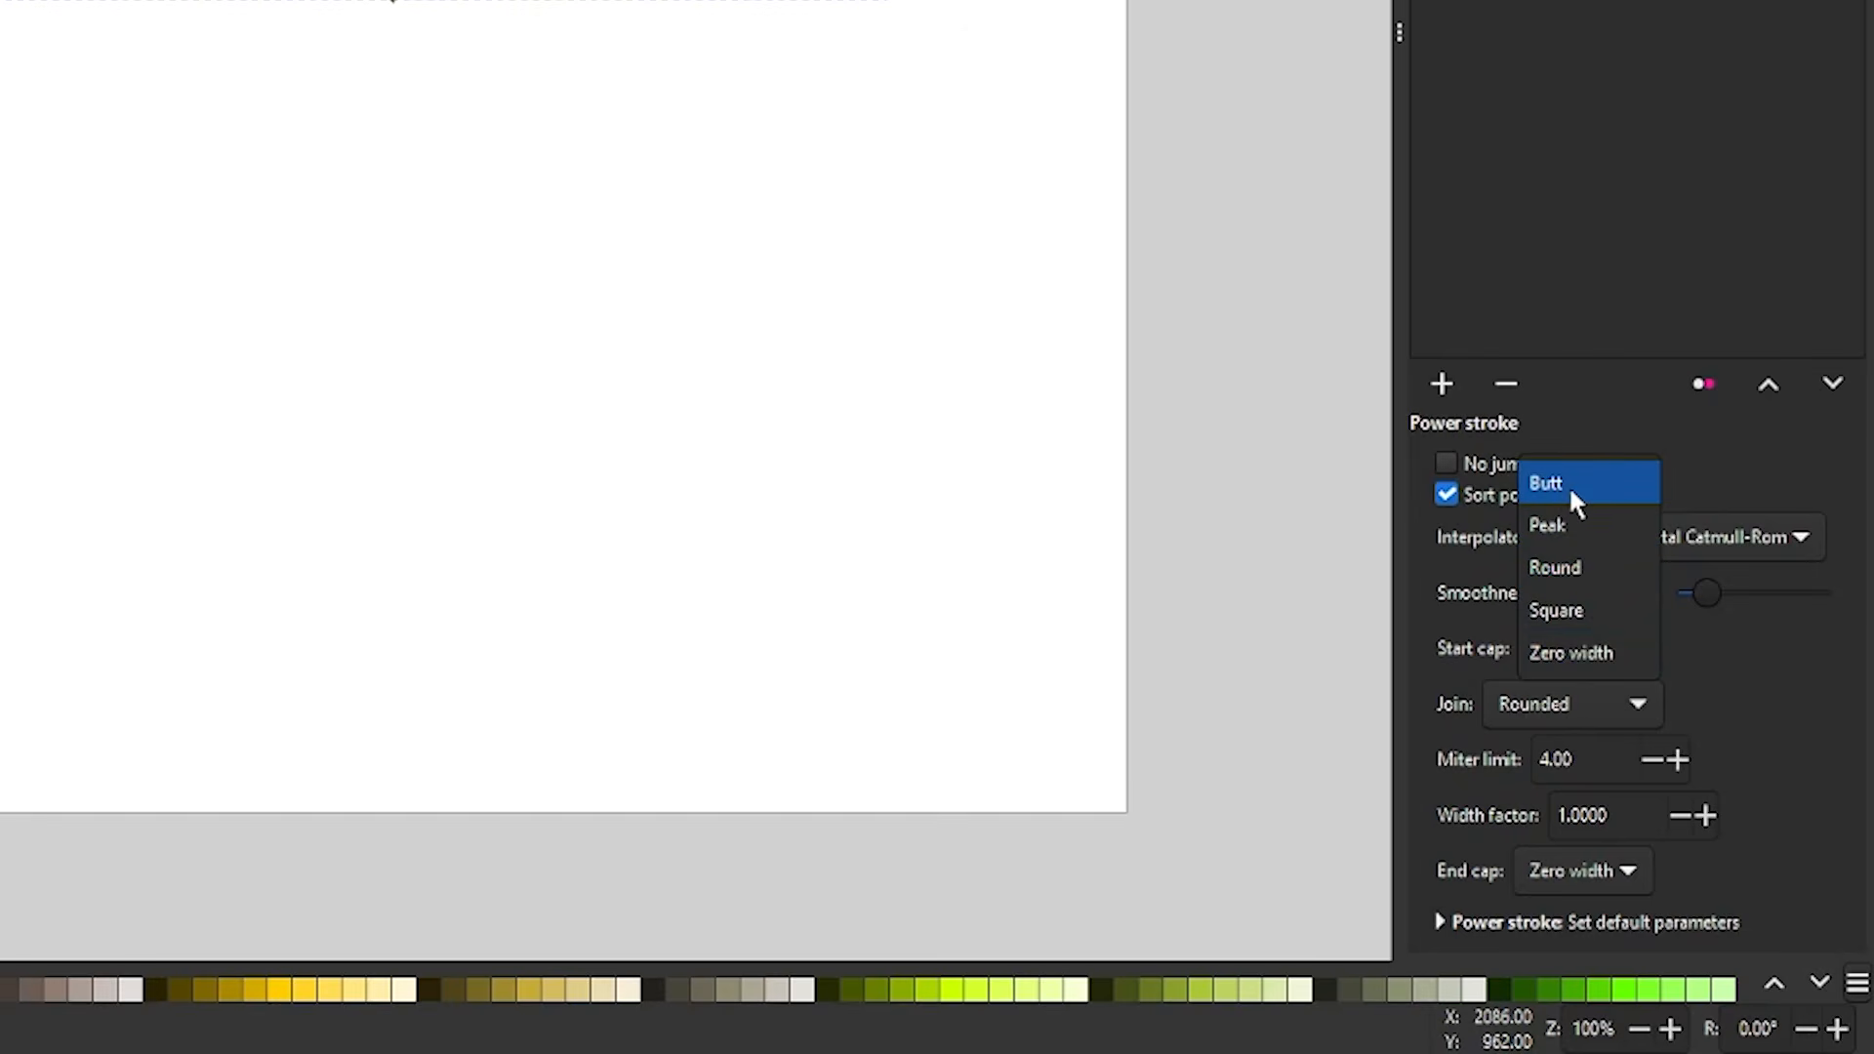
click(1566, 488)
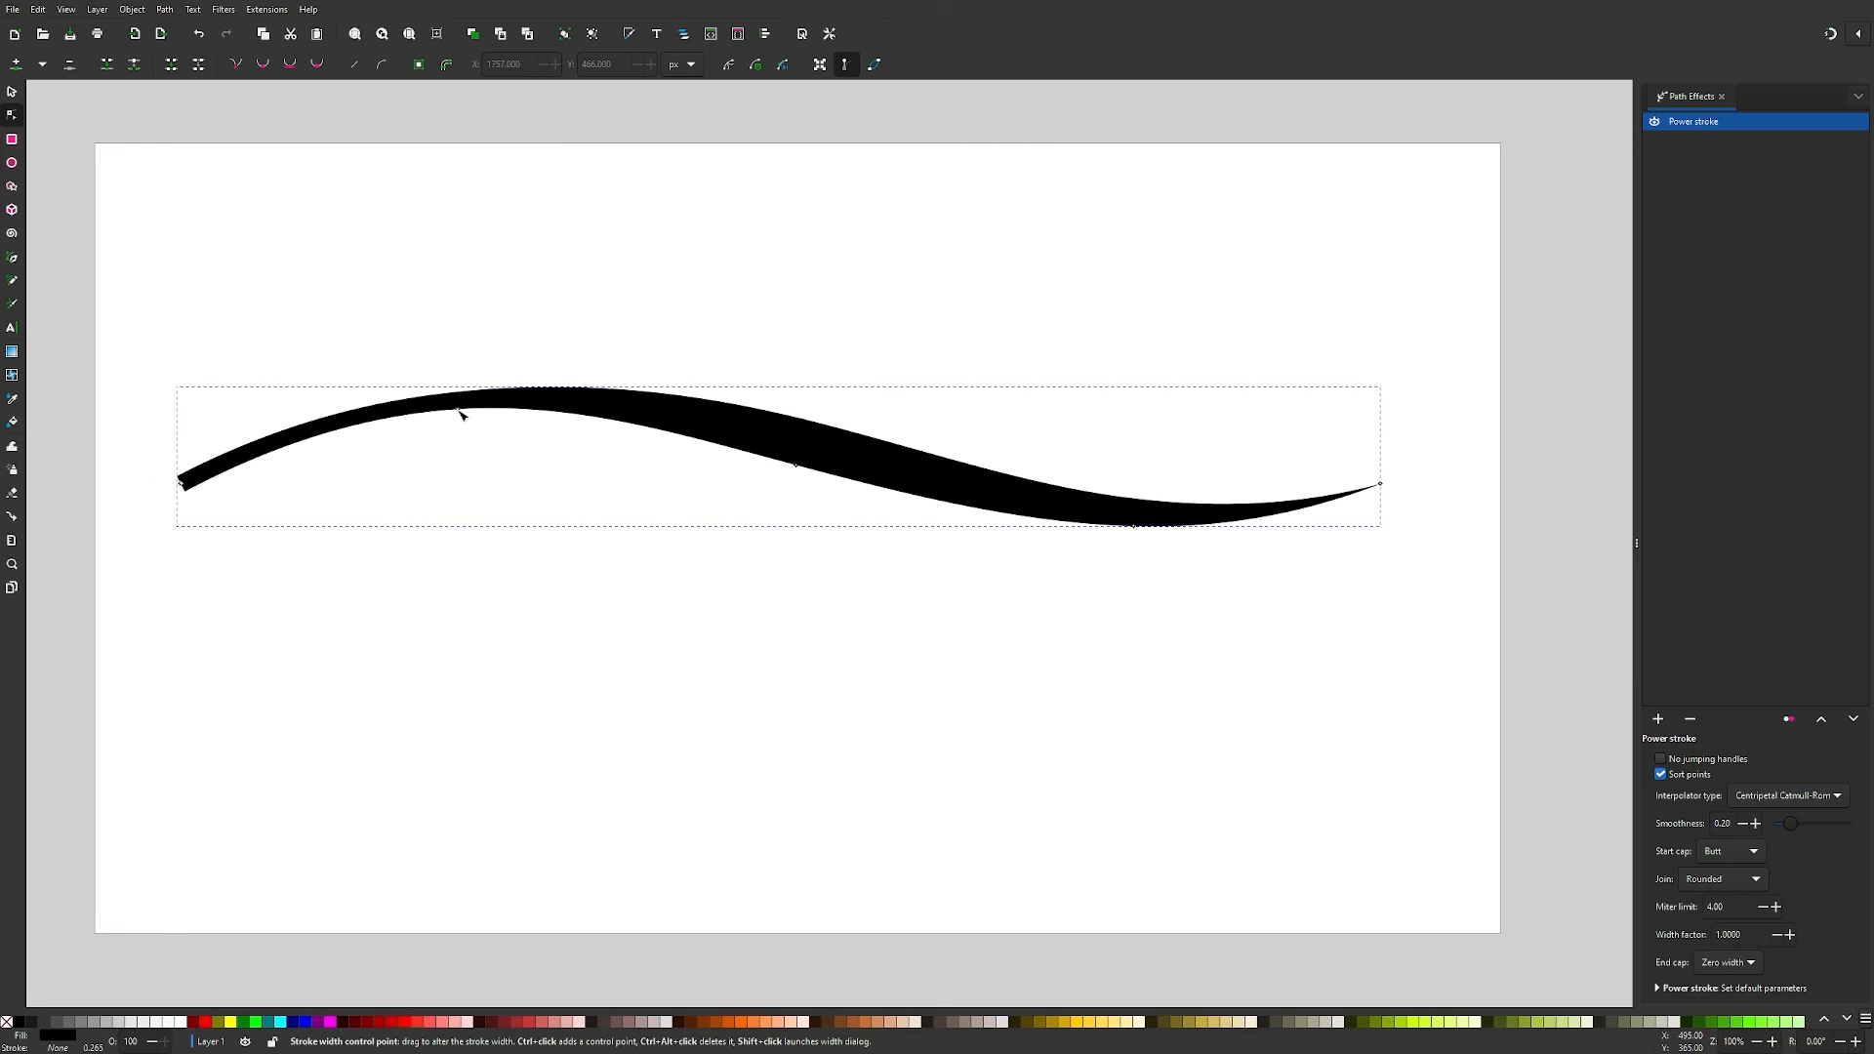
- Try to move the left width control point to the curve's start with a much wider stroke, and undo it
mouse_move(460, 410)
mouse_down()
mouse_move(267, 472)
mouse_move(217, 552)
mouse_move(243, 617)
mouse_move(225, 569)
mouse_up()
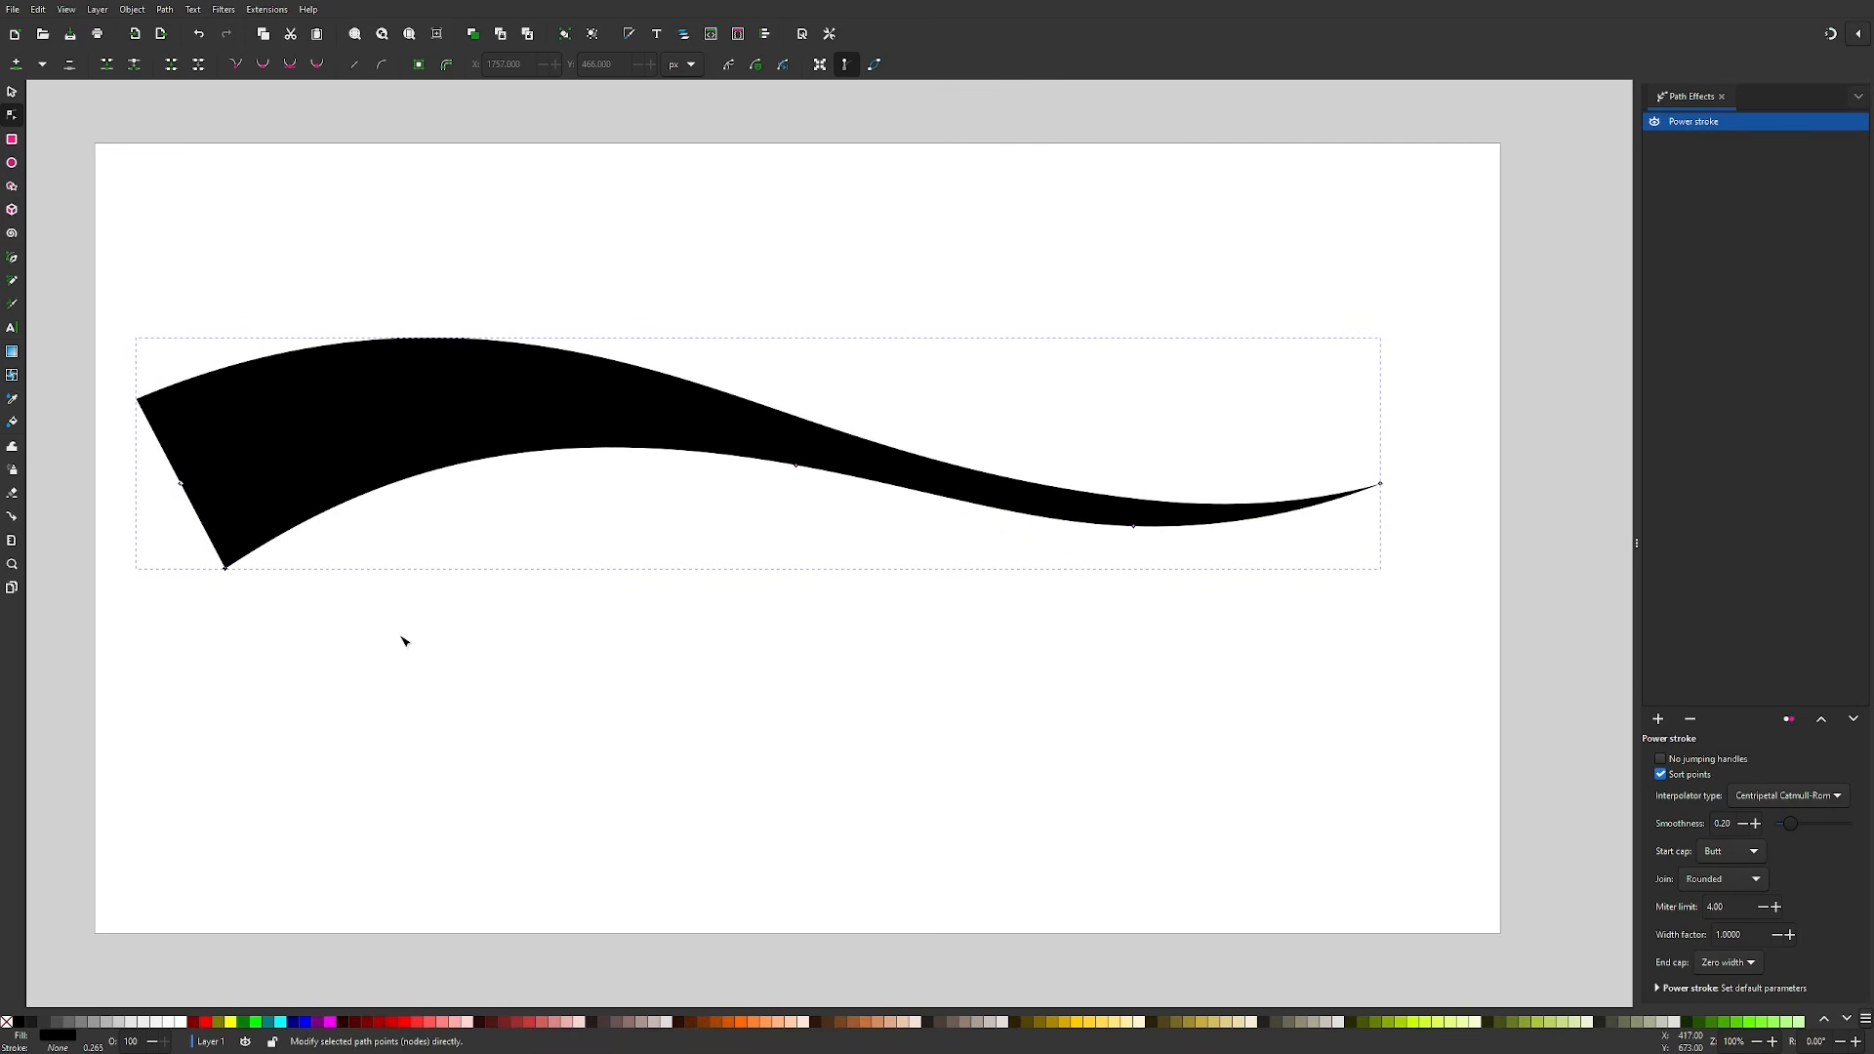
key(ctrl+z)
key(ctrl+z)
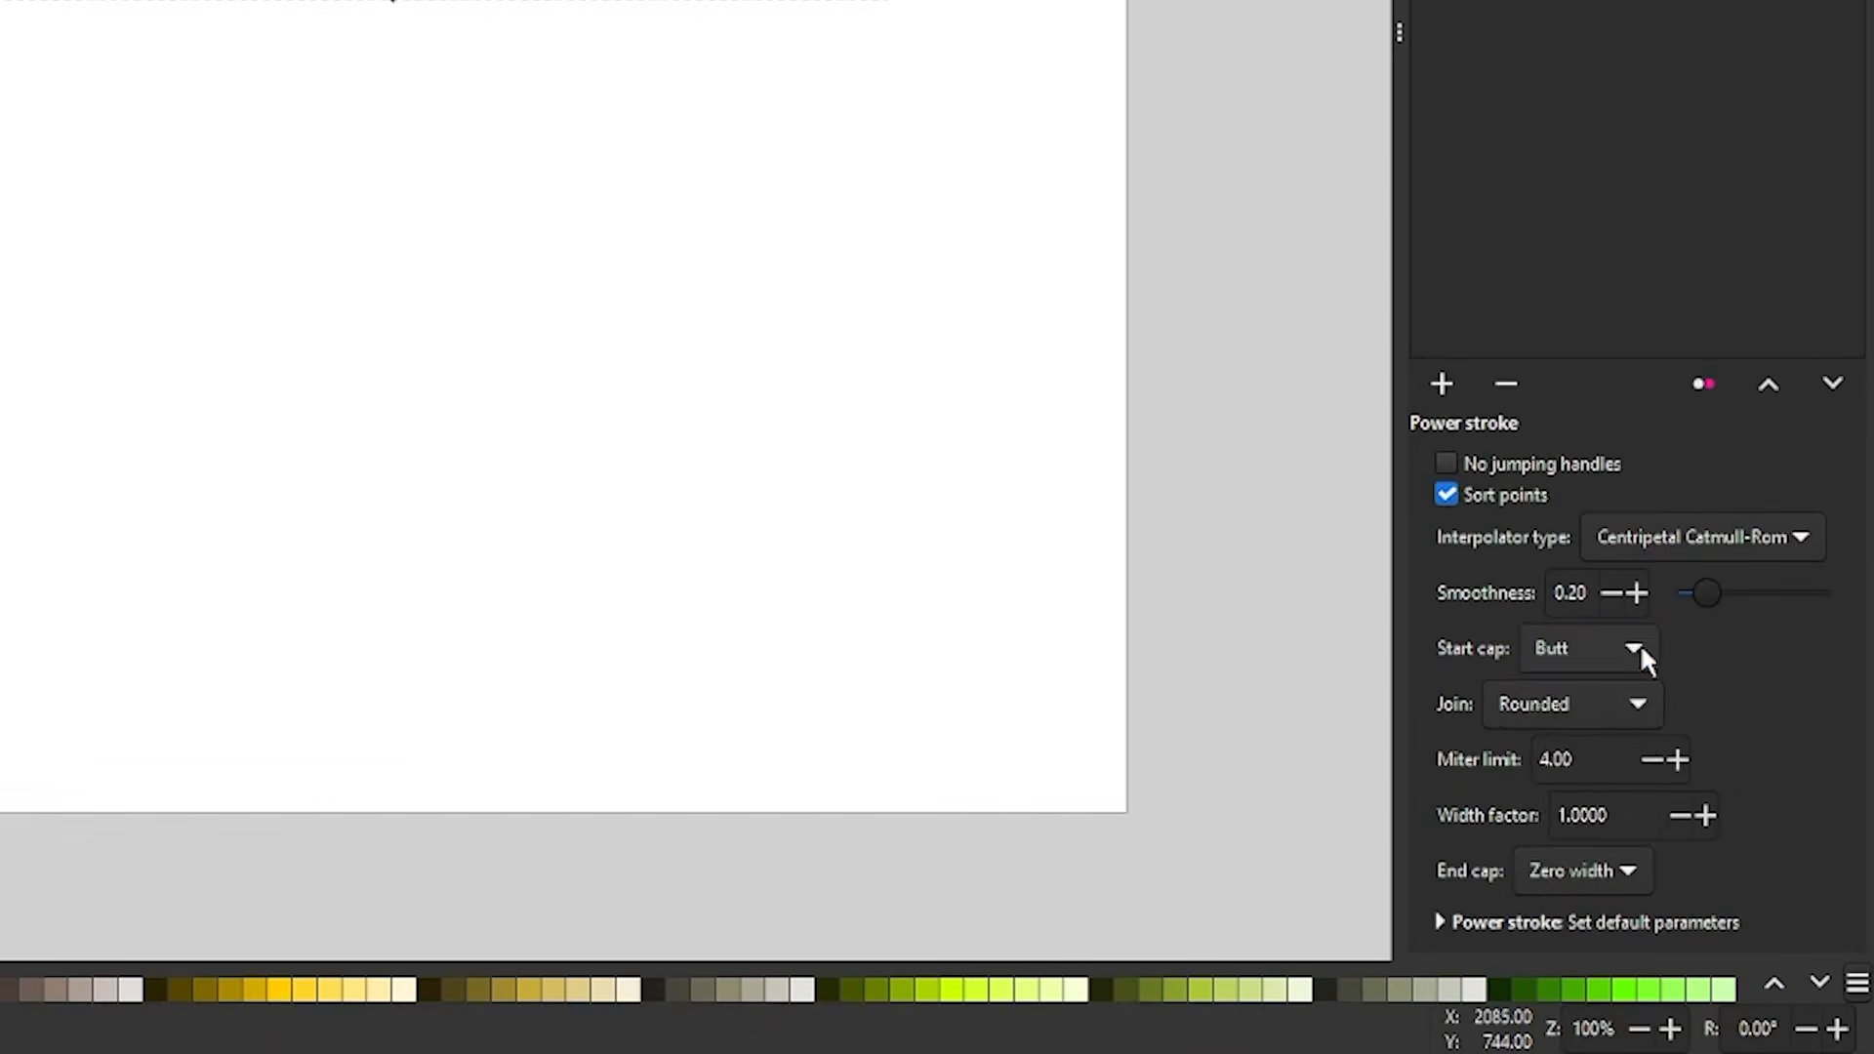
- Set the Power stroke start cap to Peak and move the left width control point to the curve's start with a much wider stroke
click(1754, 853)
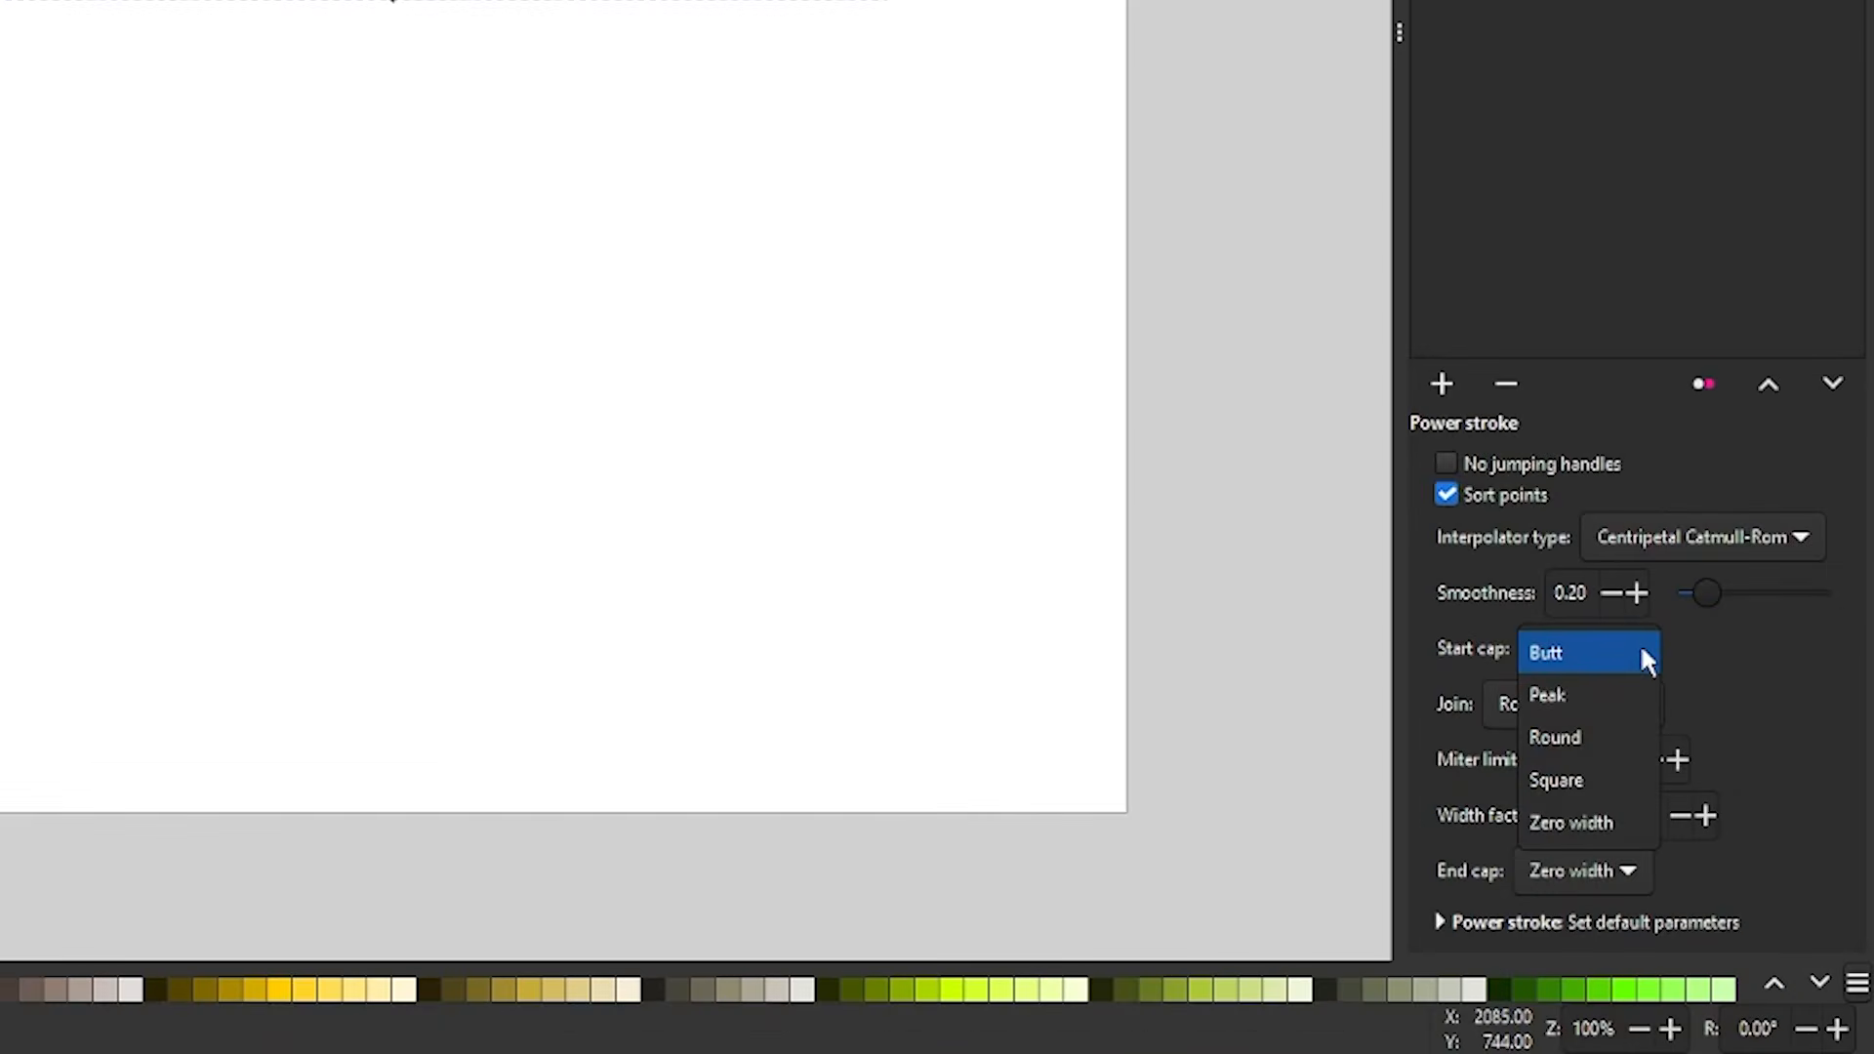
click(1612, 694)
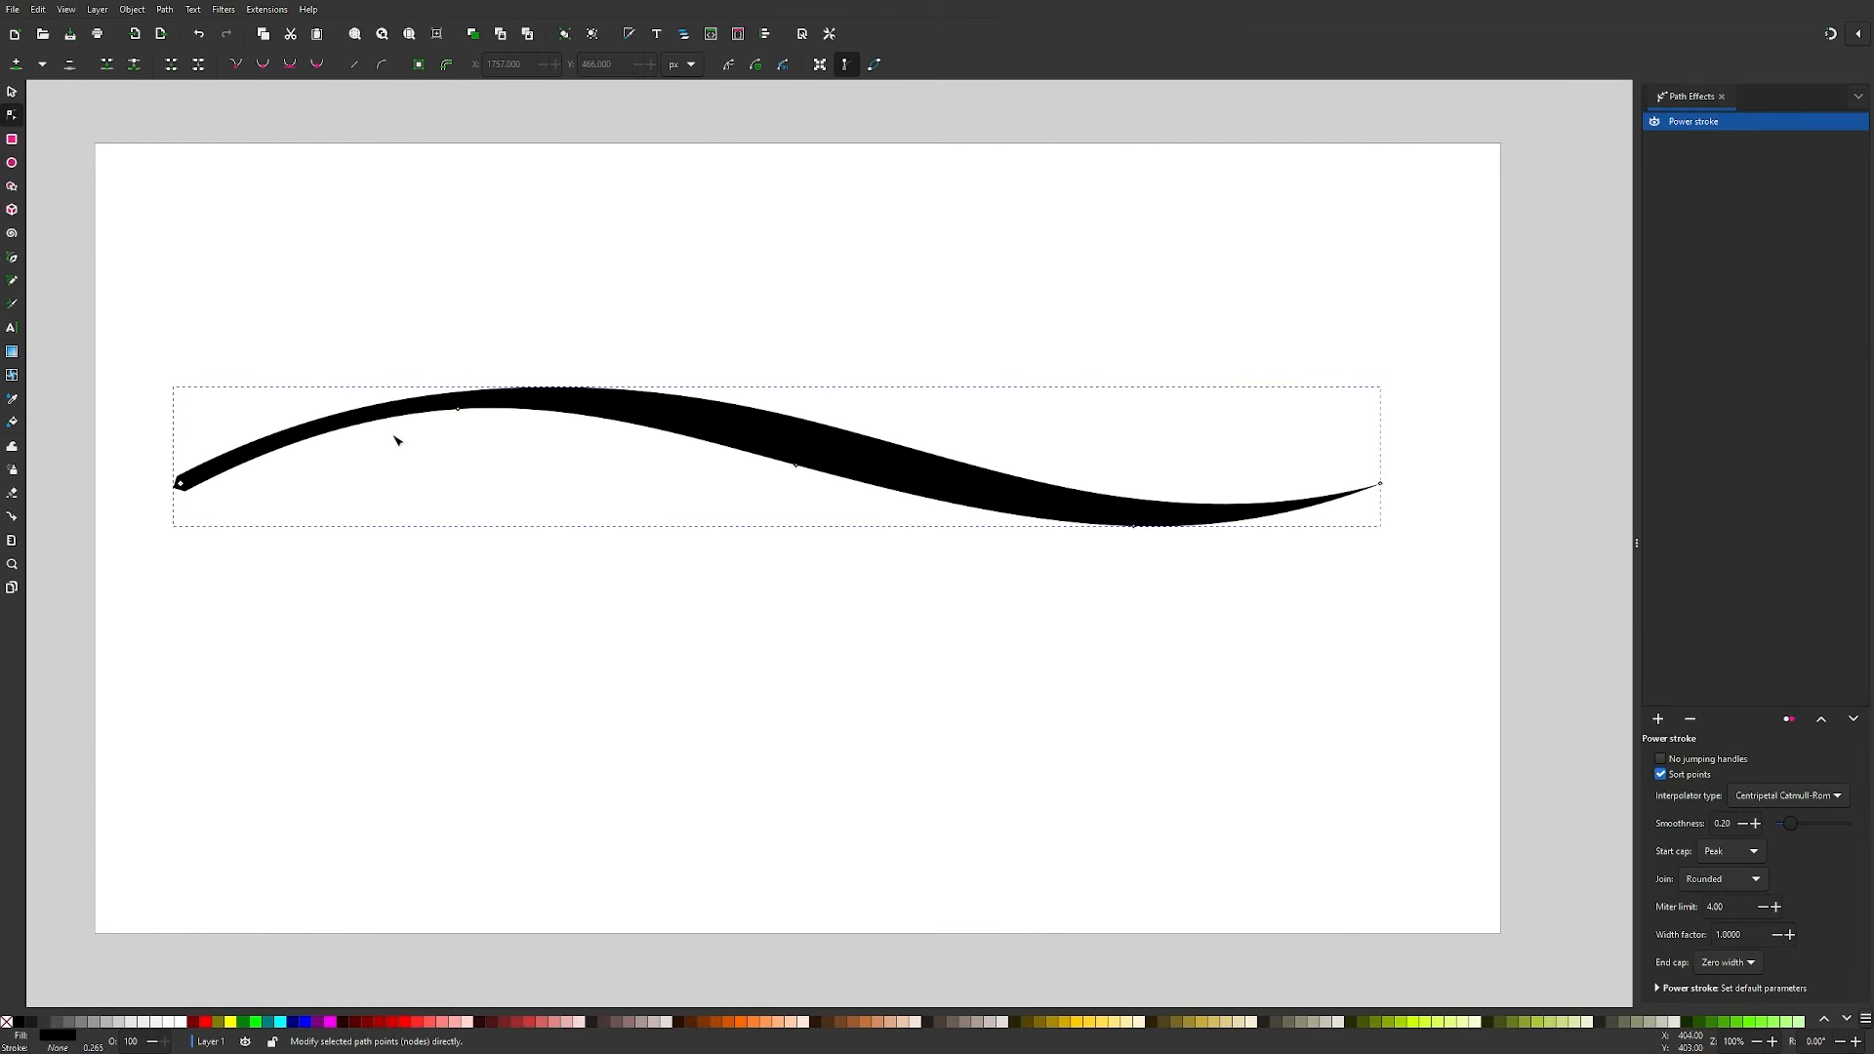
drag(441, 417, 246, 526)
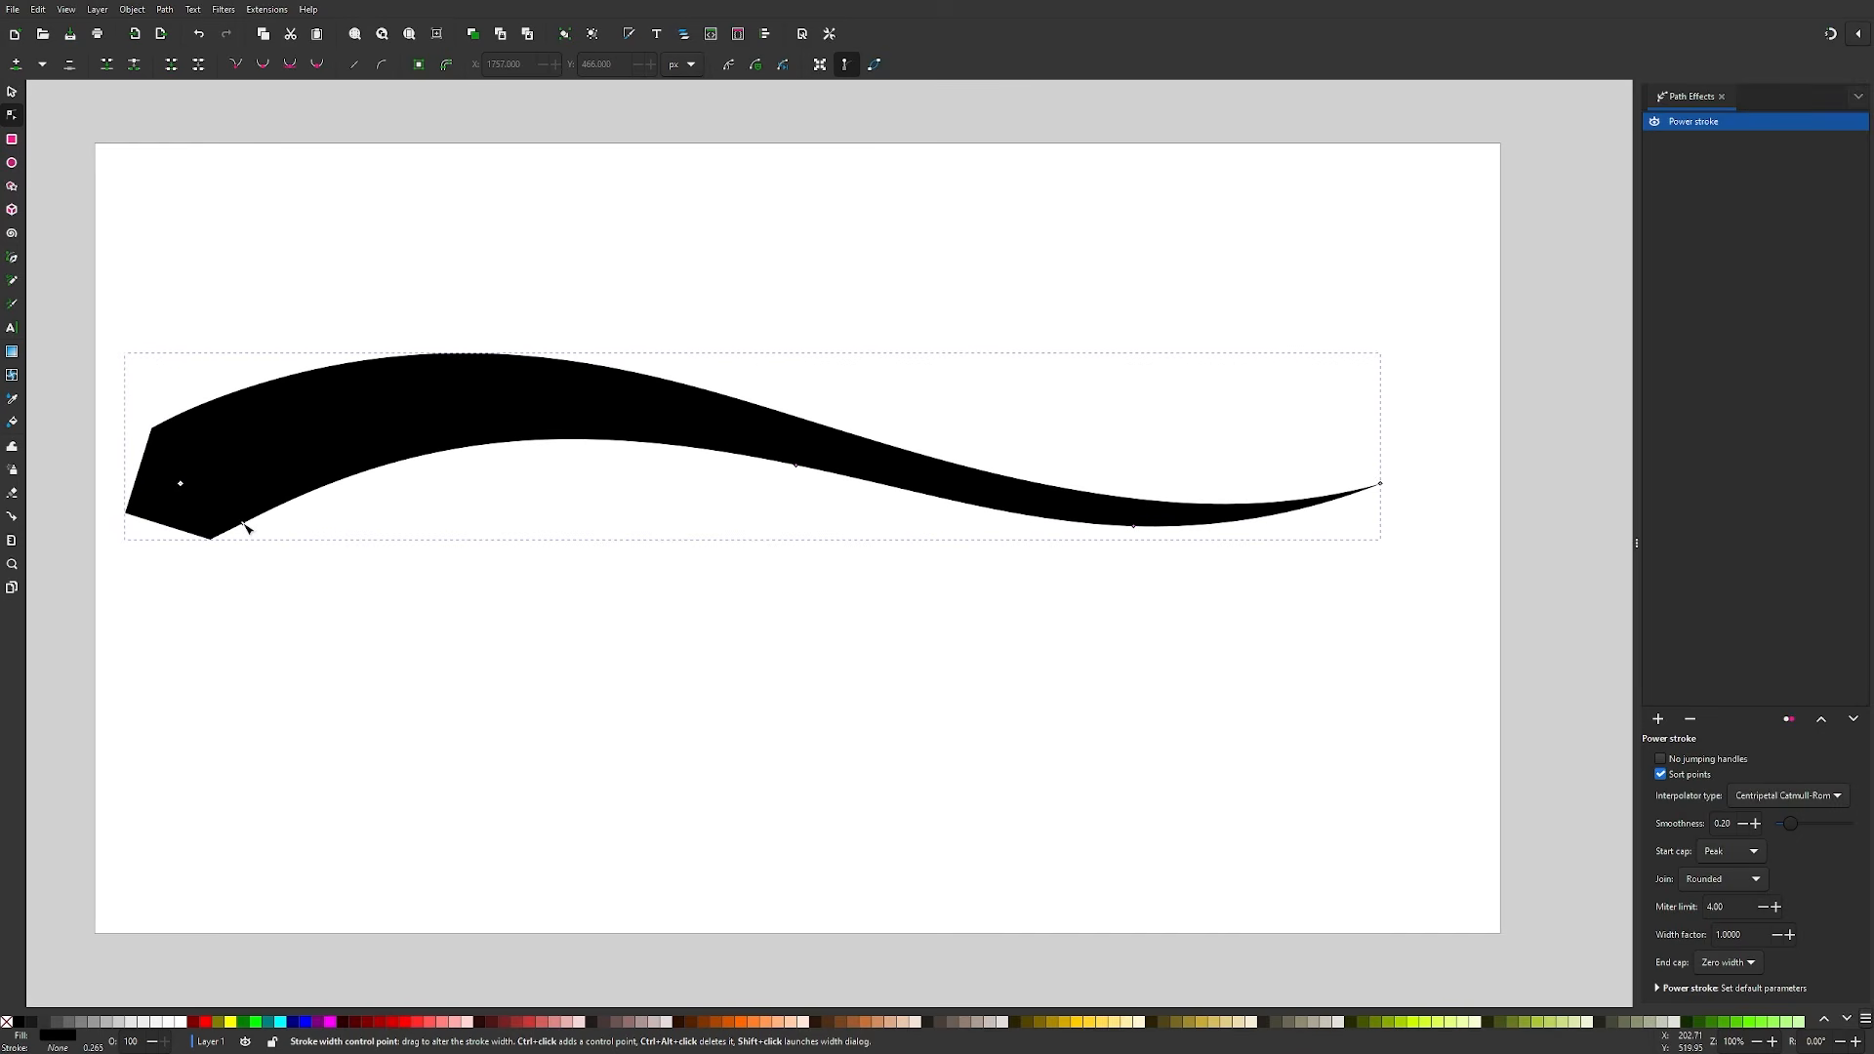
- Try the Round start cap and the Square start cap on the widened curve
click(1758, 855)
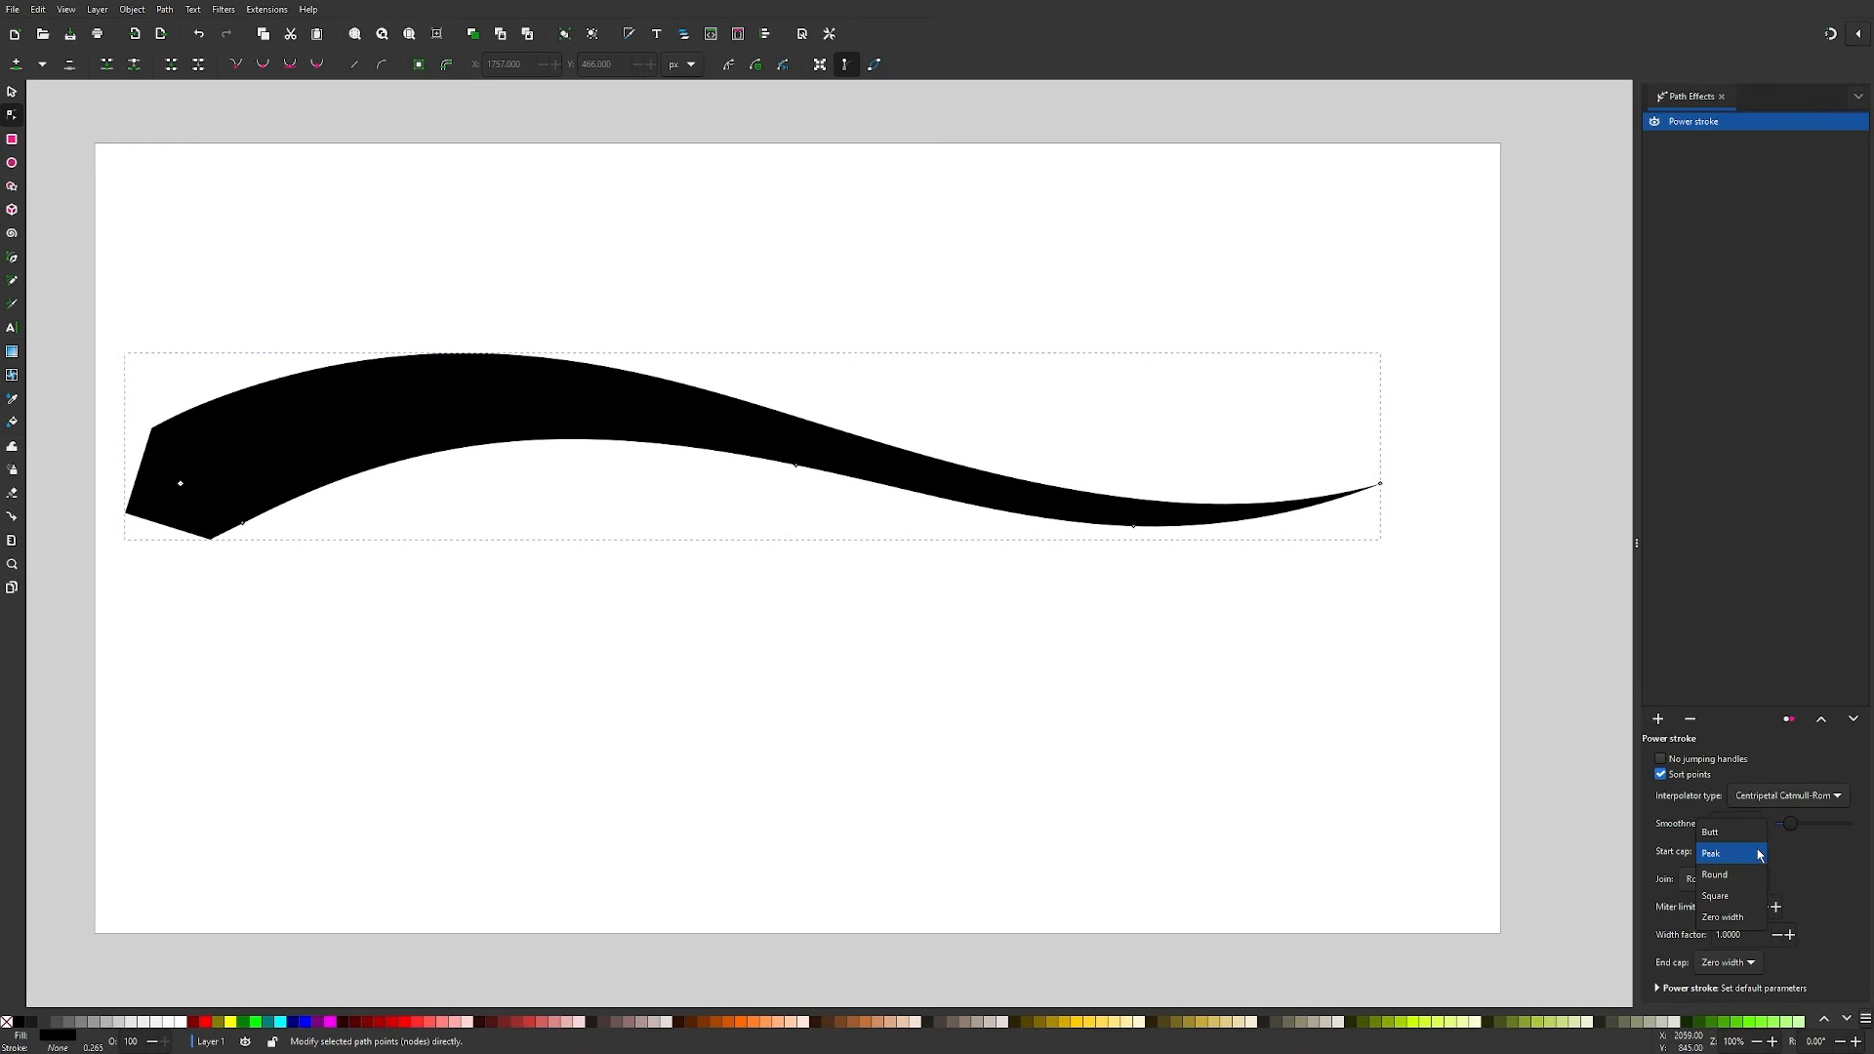
click(1751, 876)
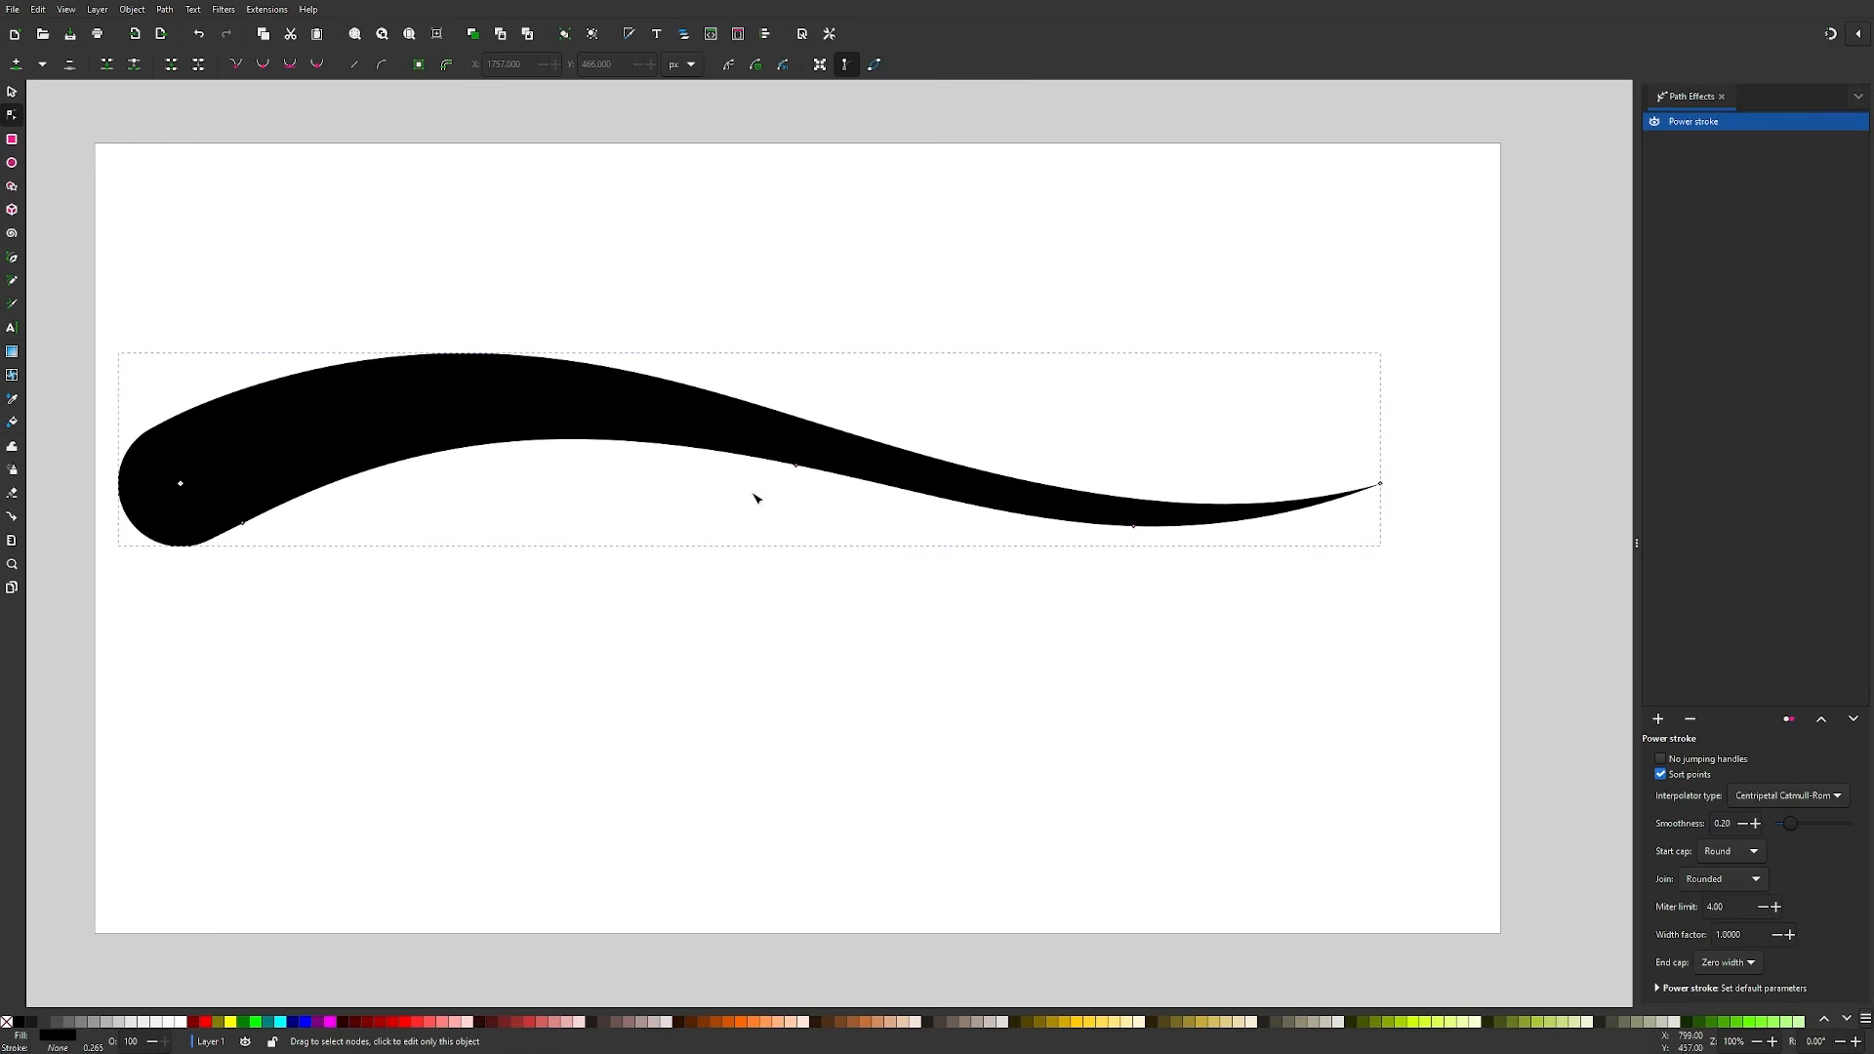
click(1757, 854)
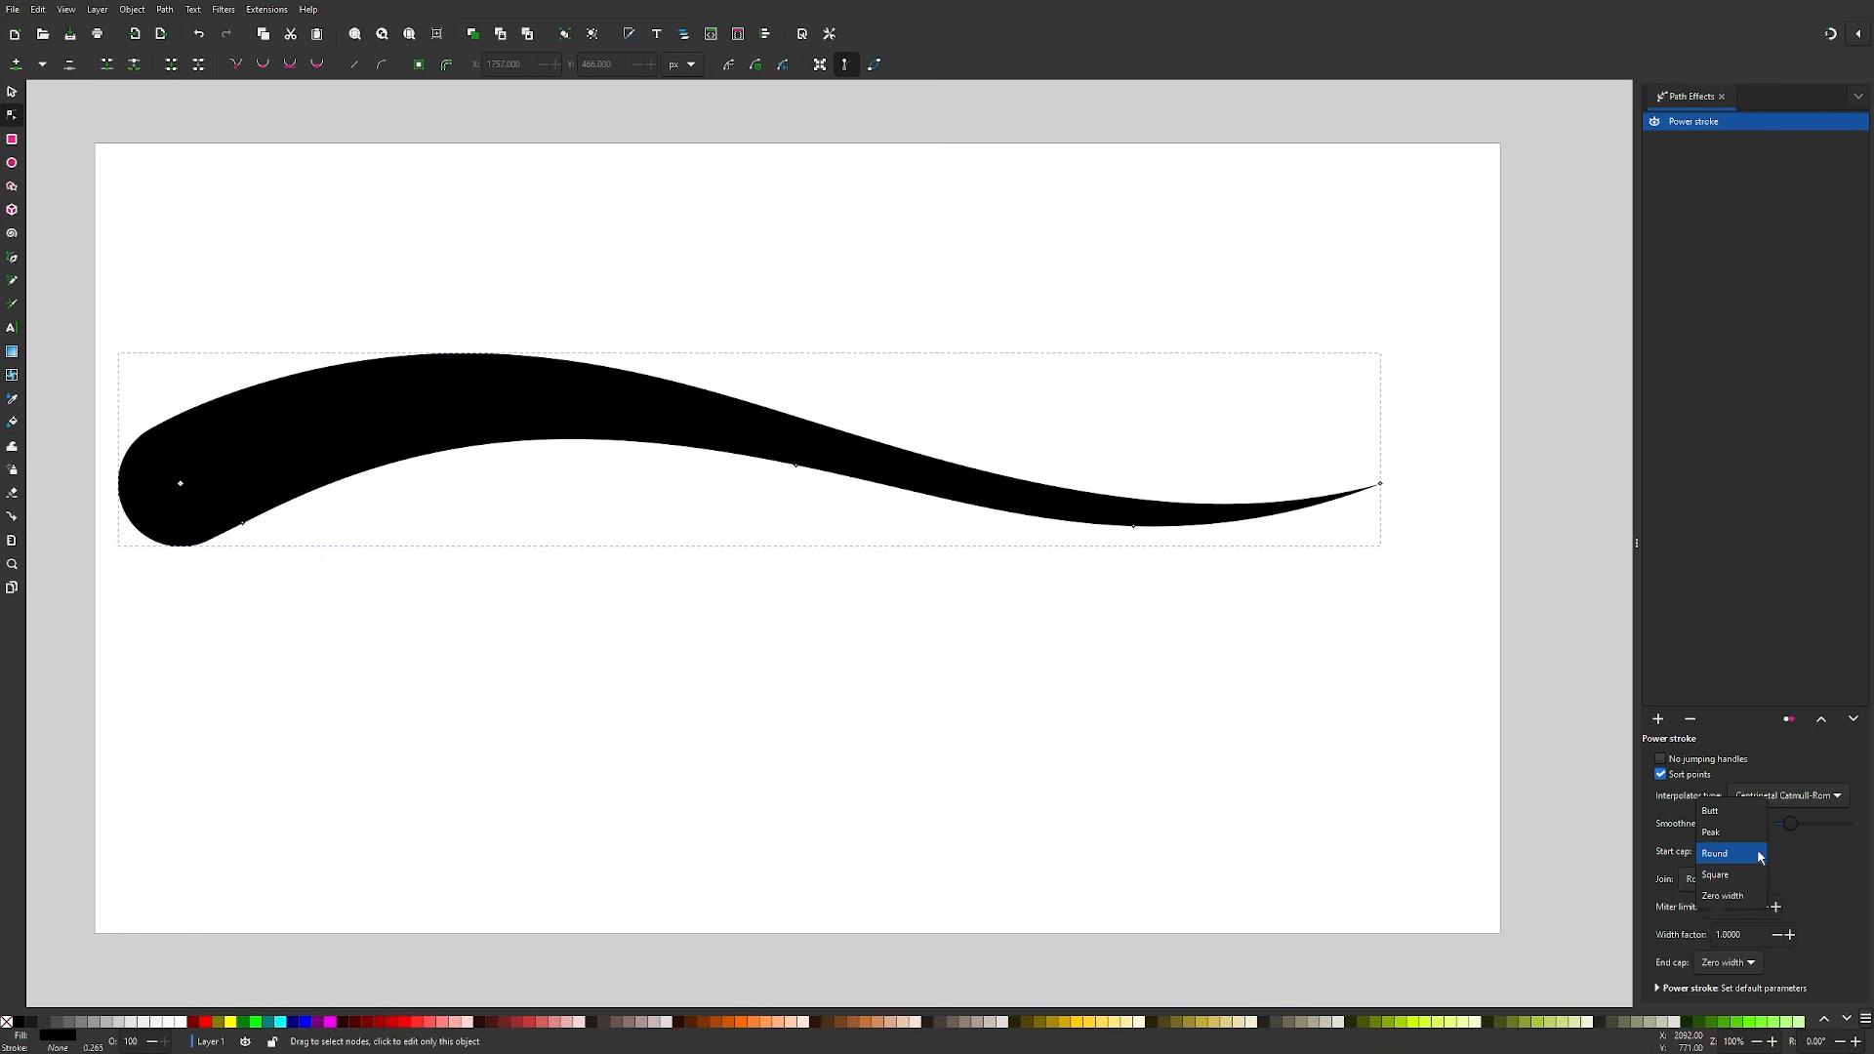
click(1749, 883)
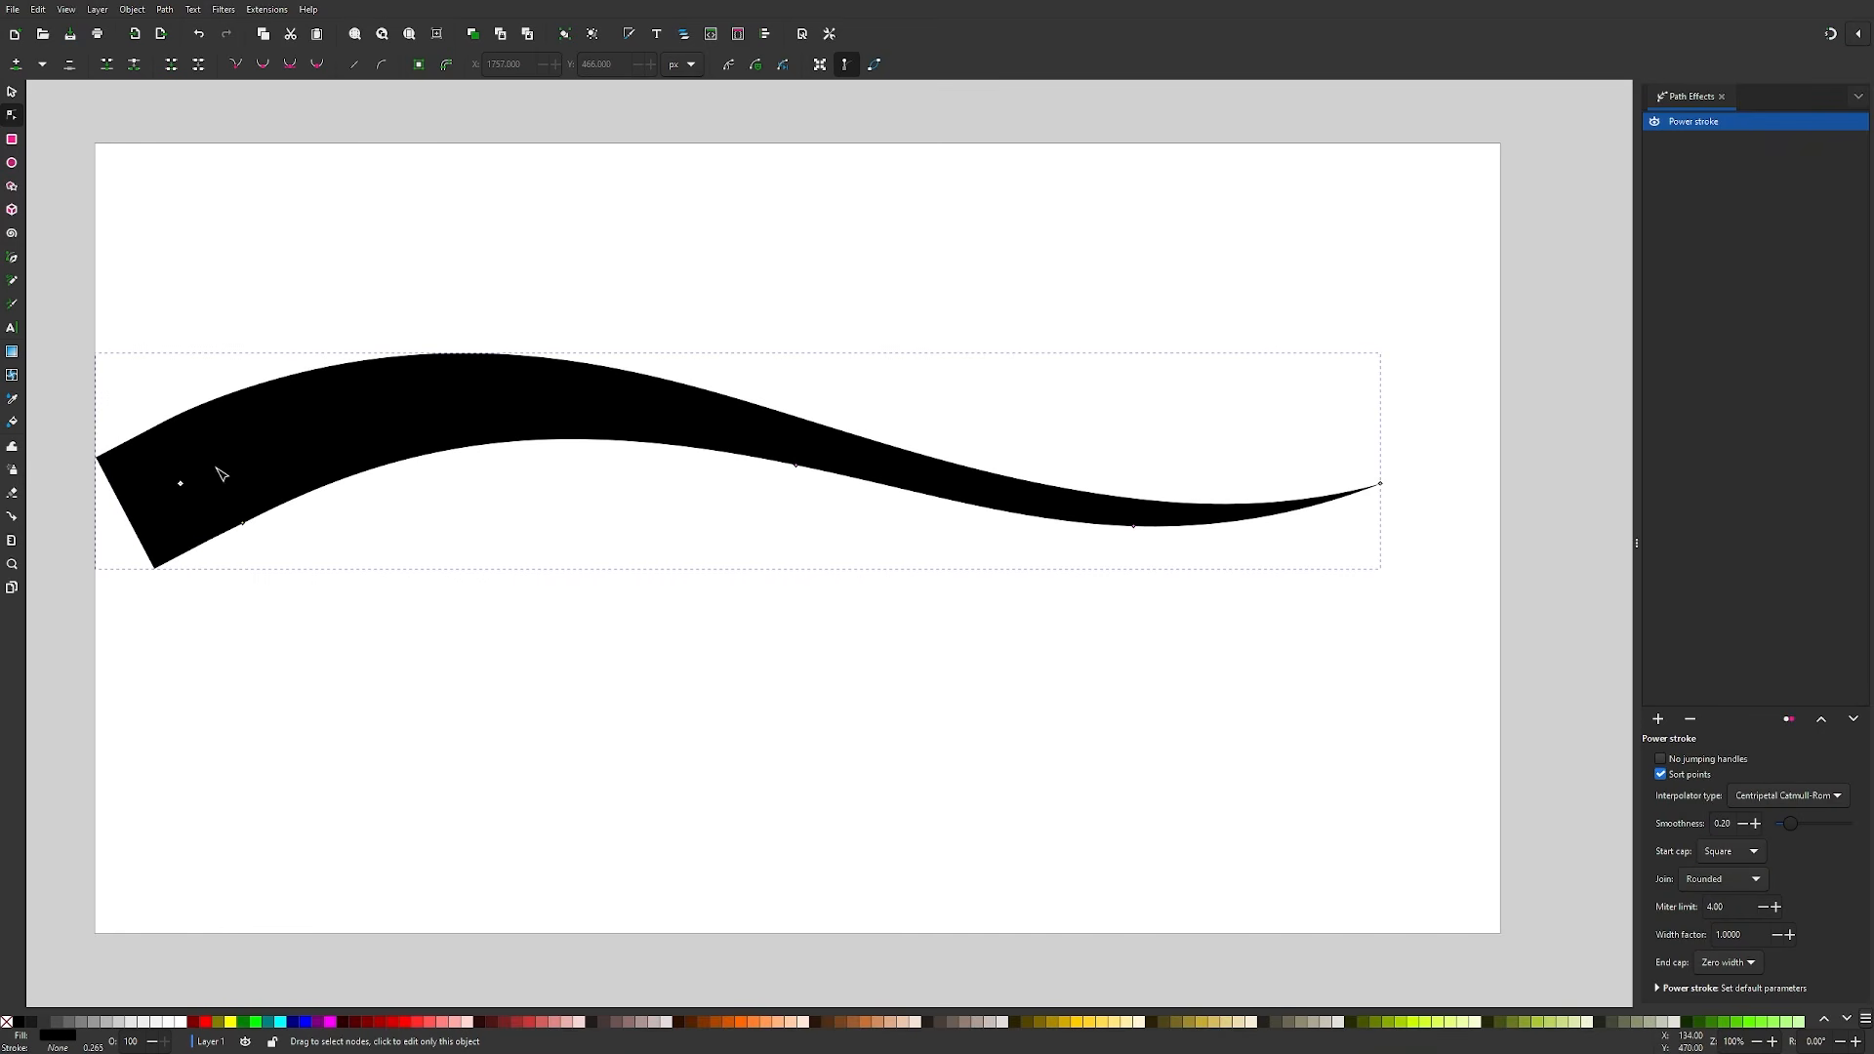
- Set the start cap to Zero width and move the left width control point inward from the curve's start
click(1754, 853)
click(1754, 878)
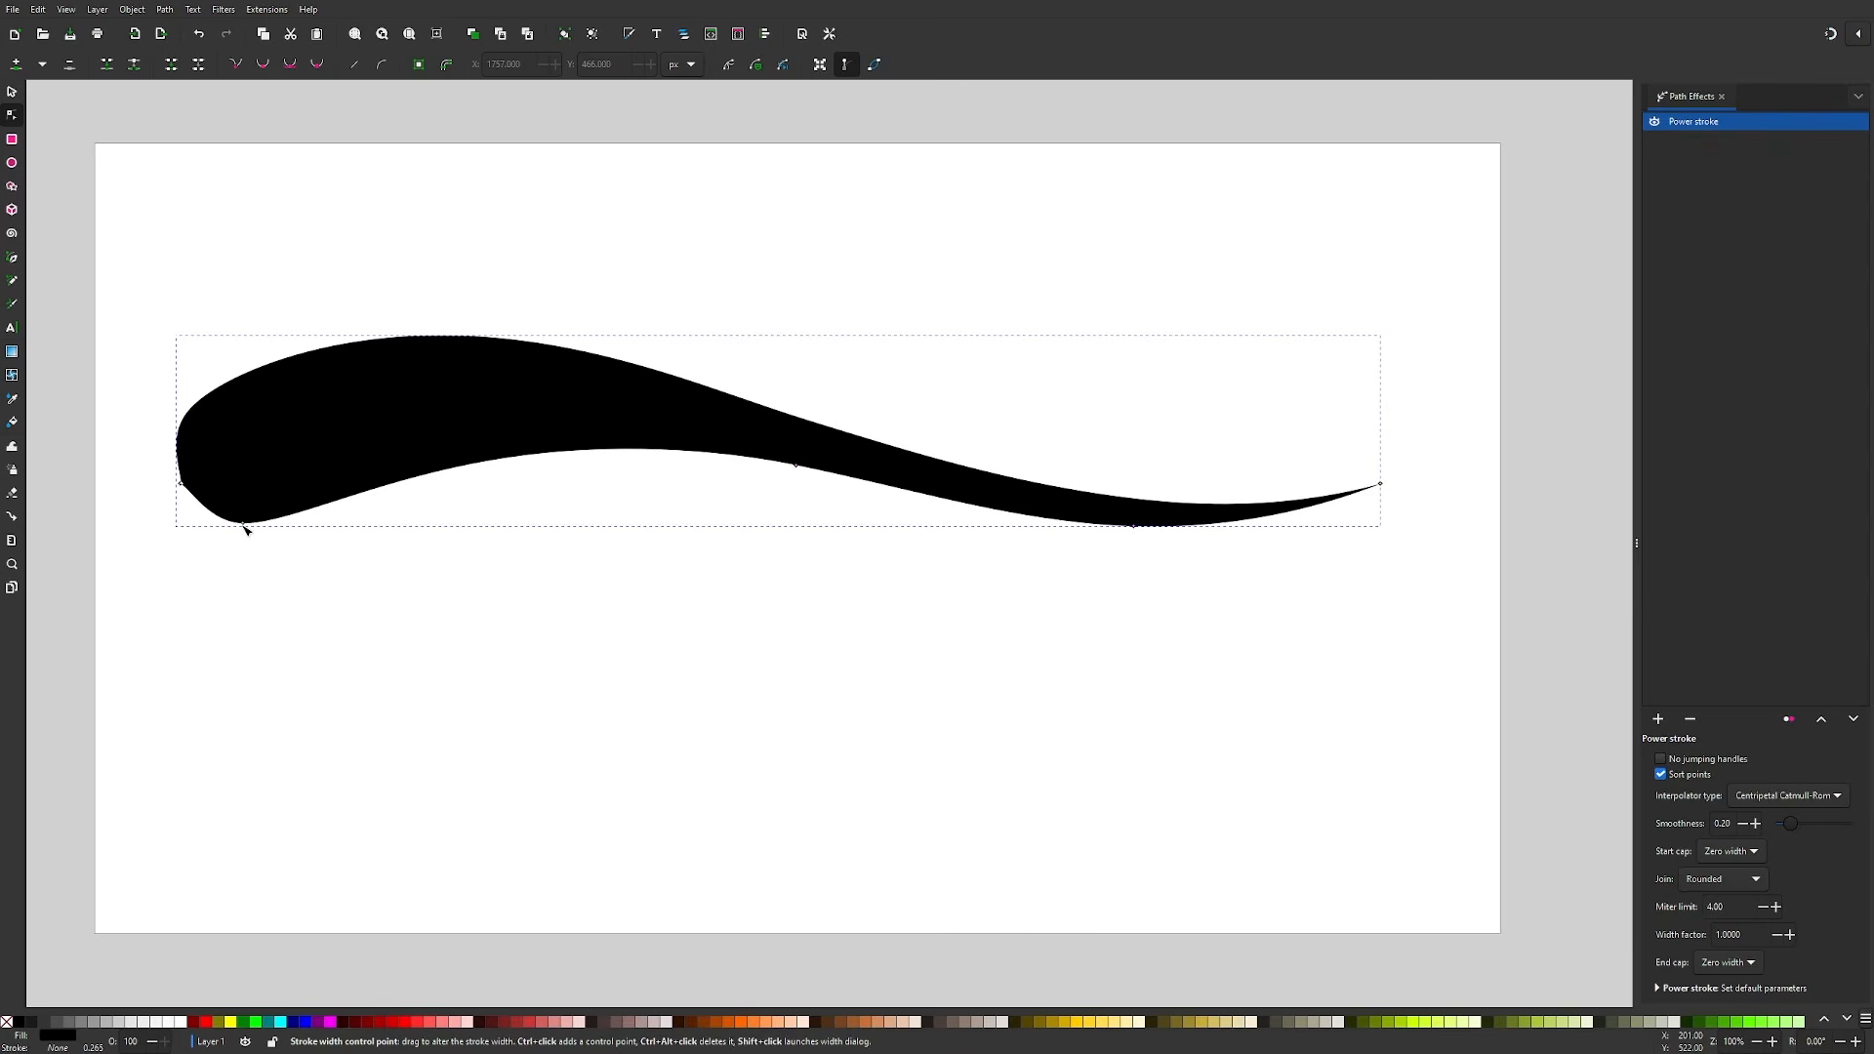
drag(243, 524, 301, 439)
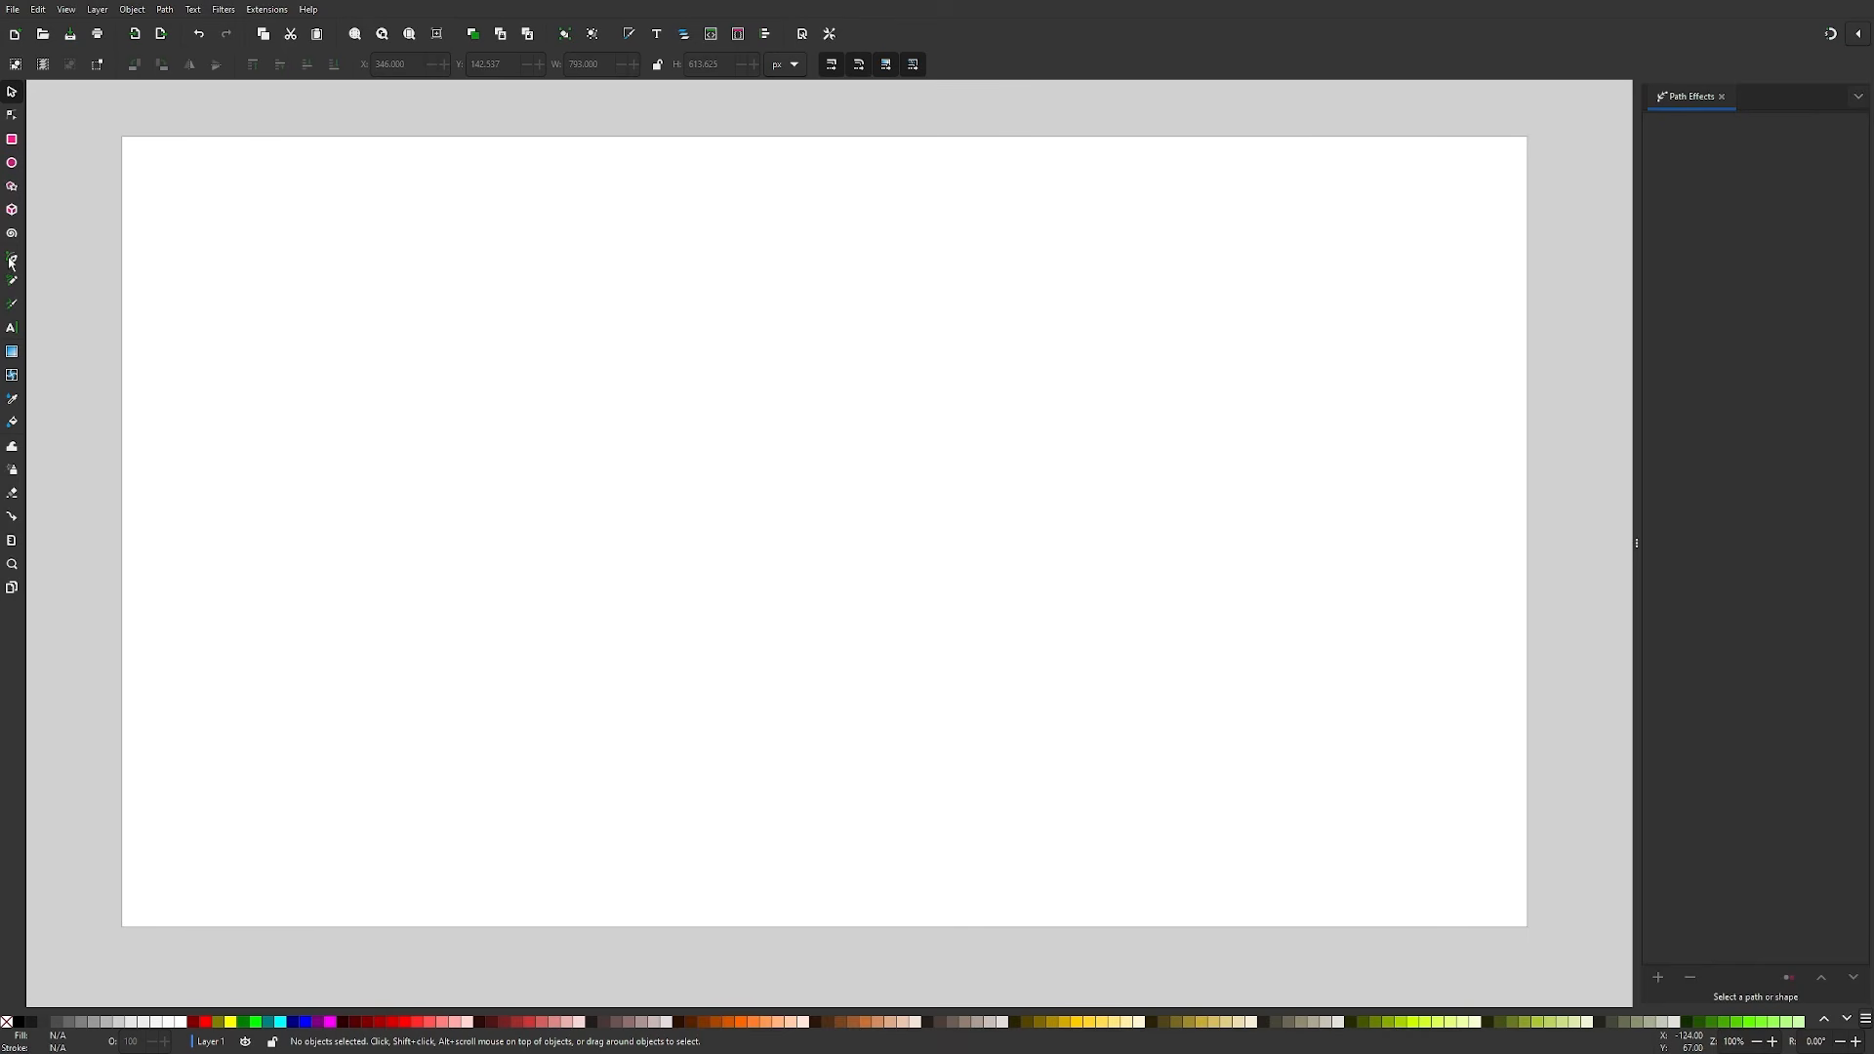
- Draw an open four-segment zigzag with the Pen tool on the empty page, with a tall first peak and a lower second peak
click(12, 259)
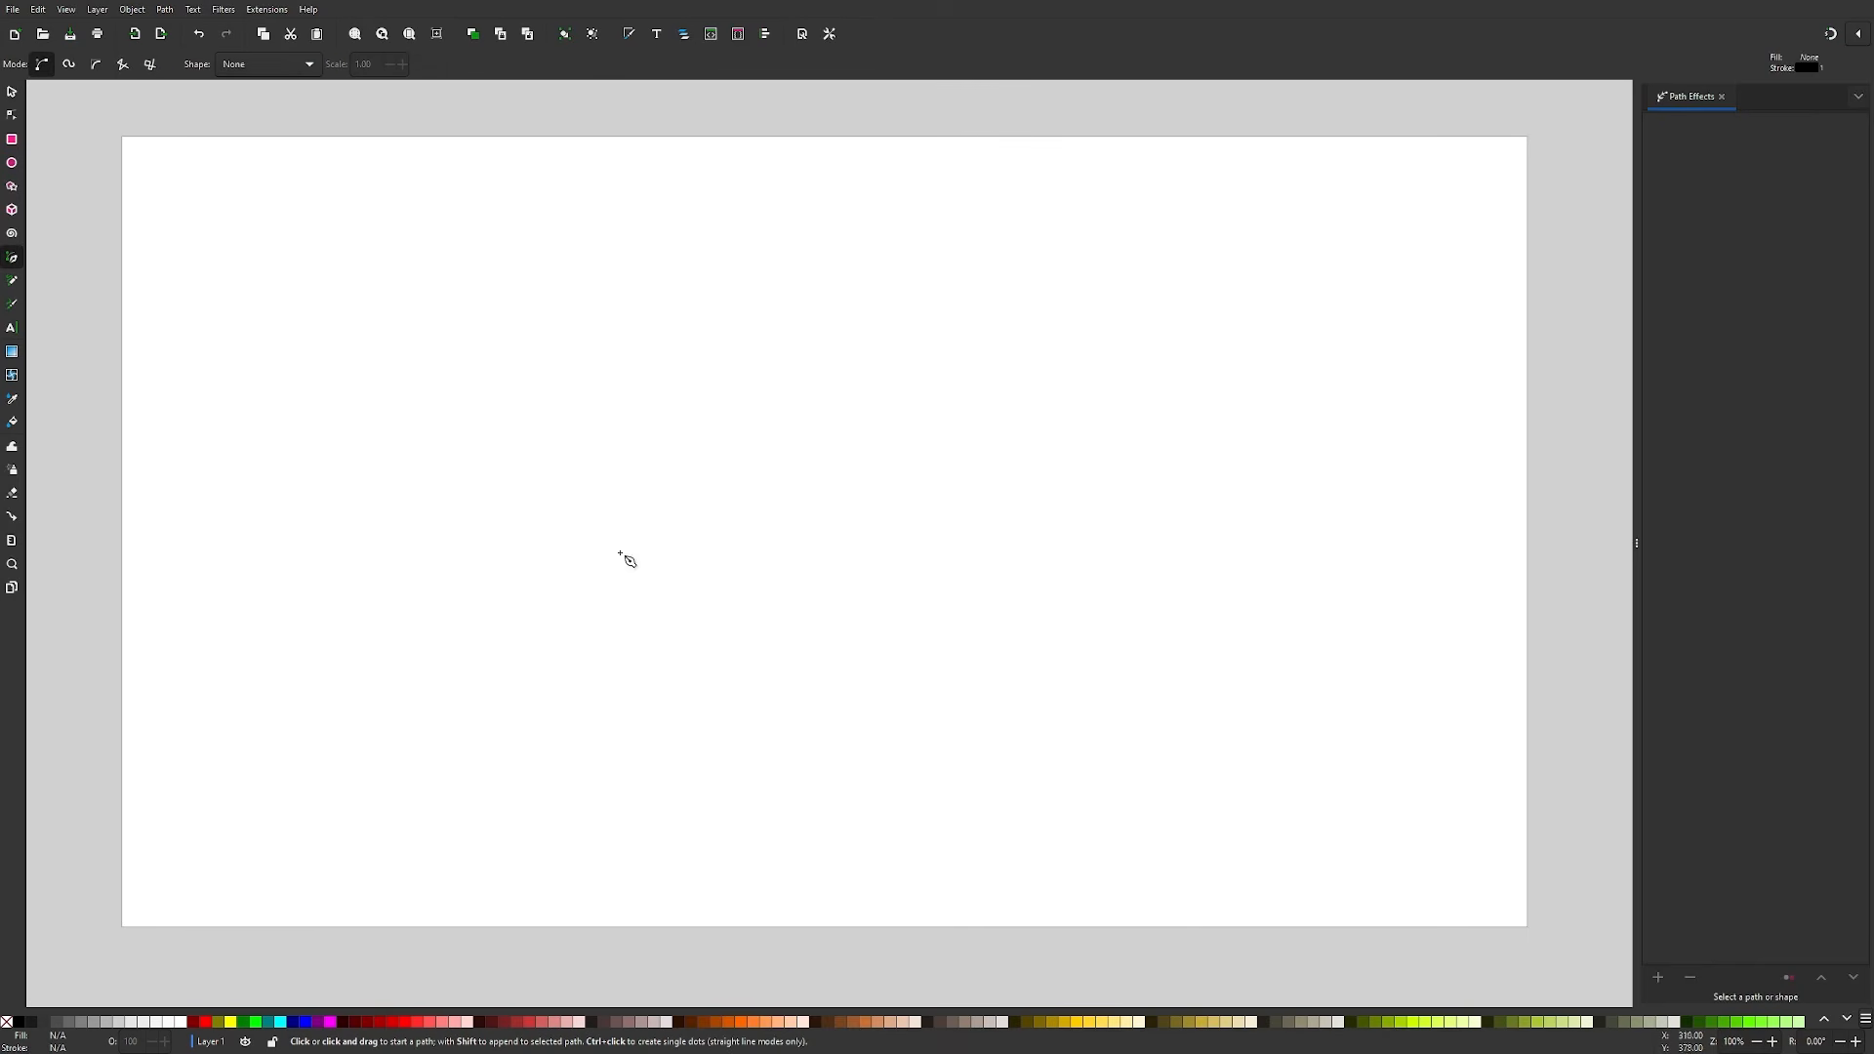
click(476, 560)
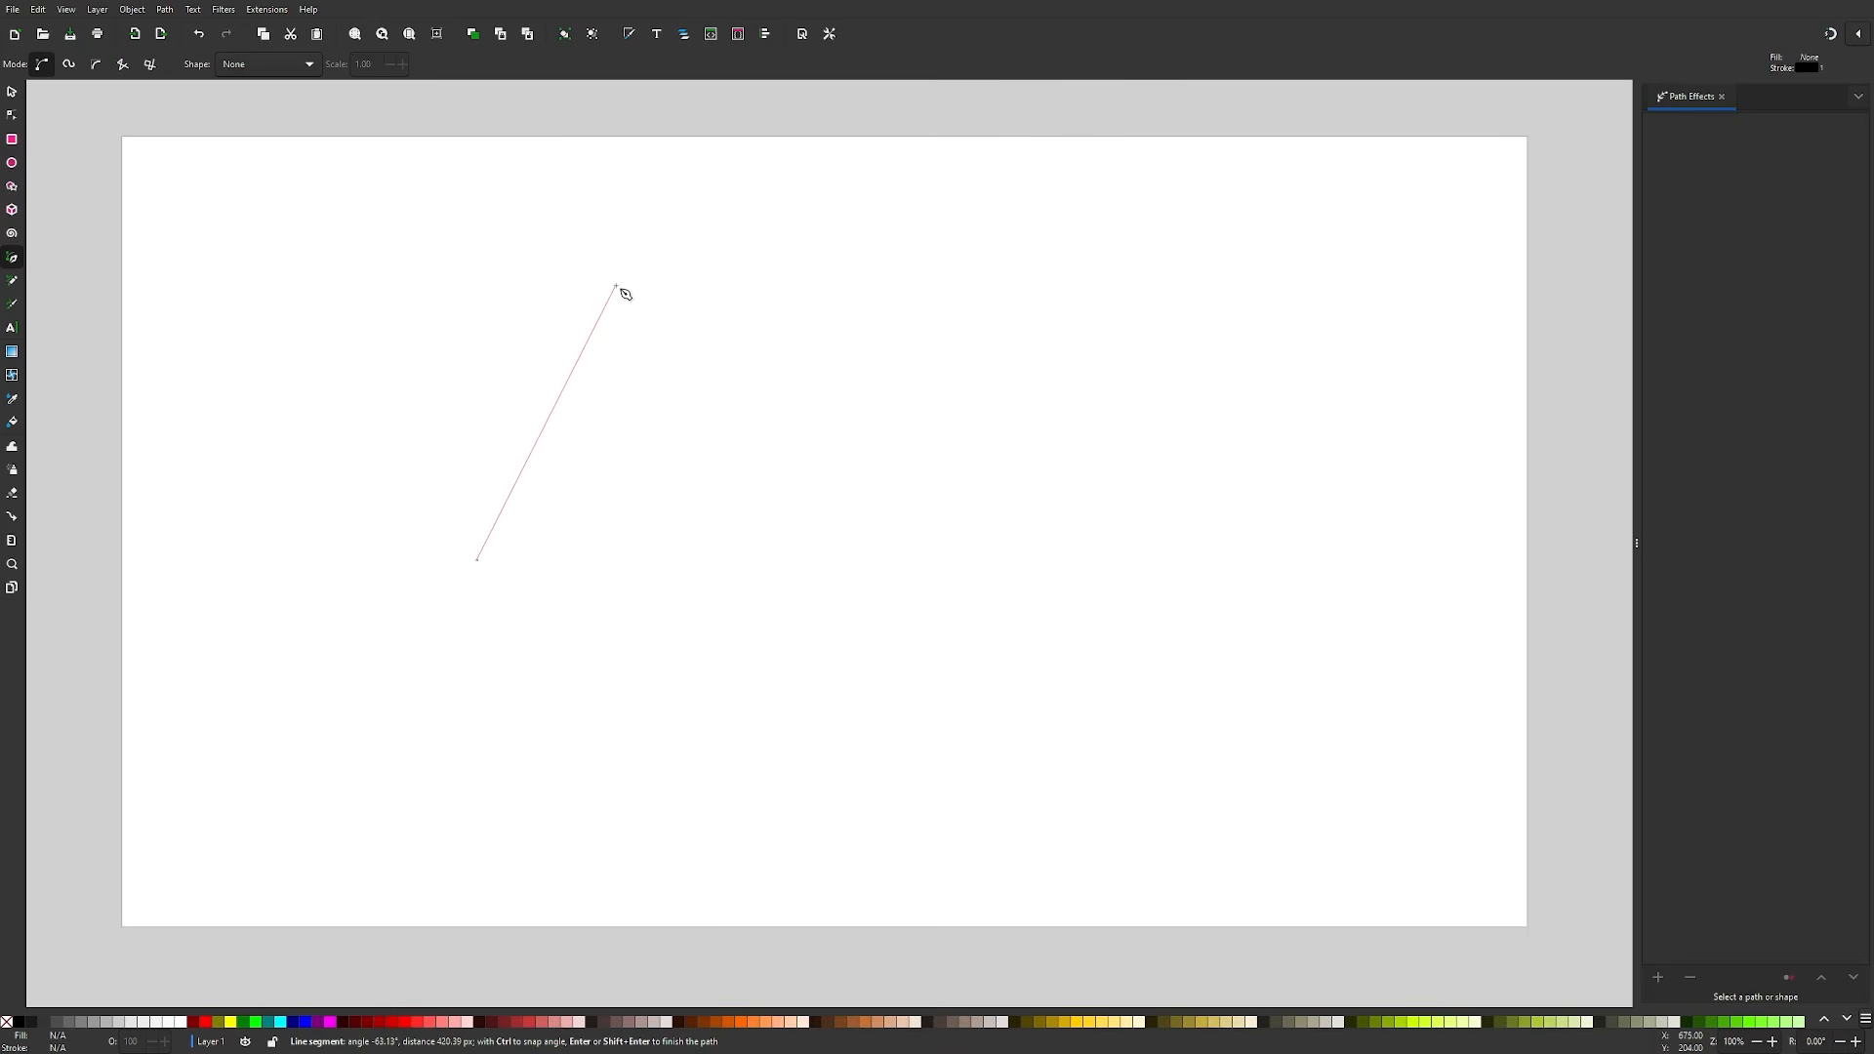
click(614, 286)
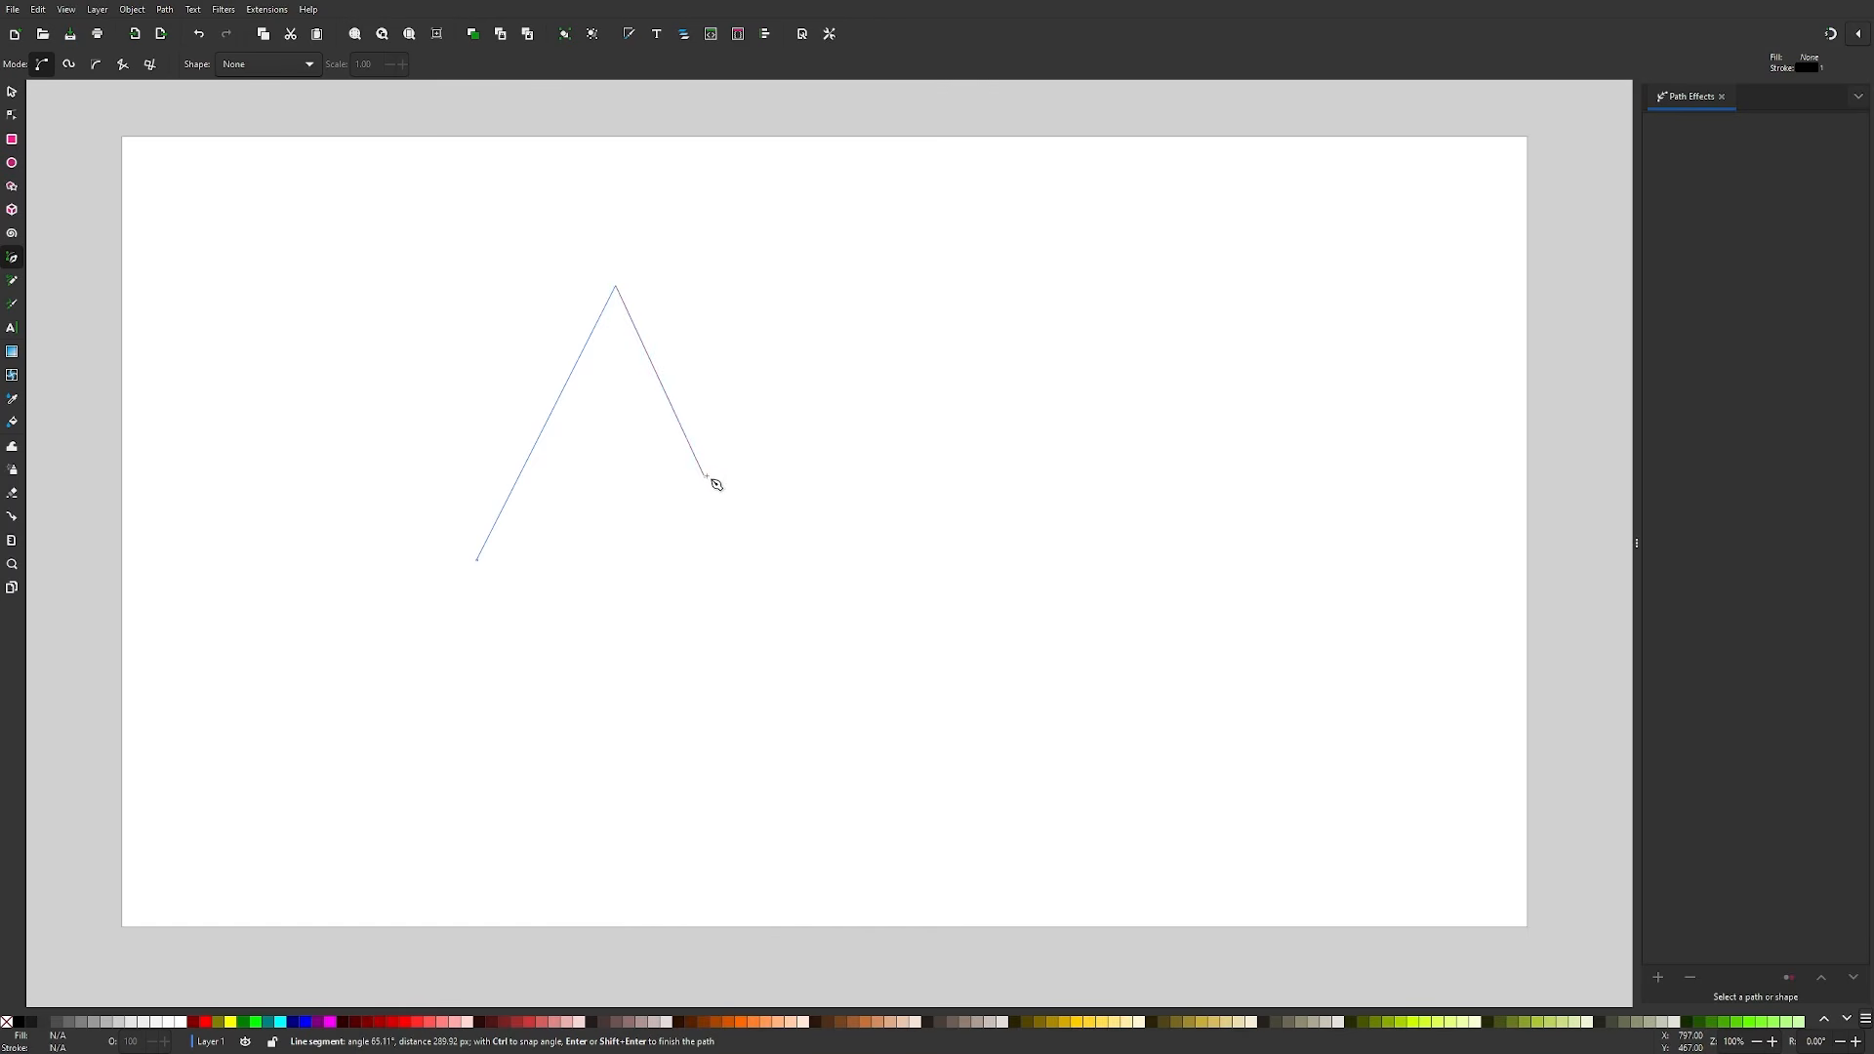
click(705, 476)
click(760, 387)
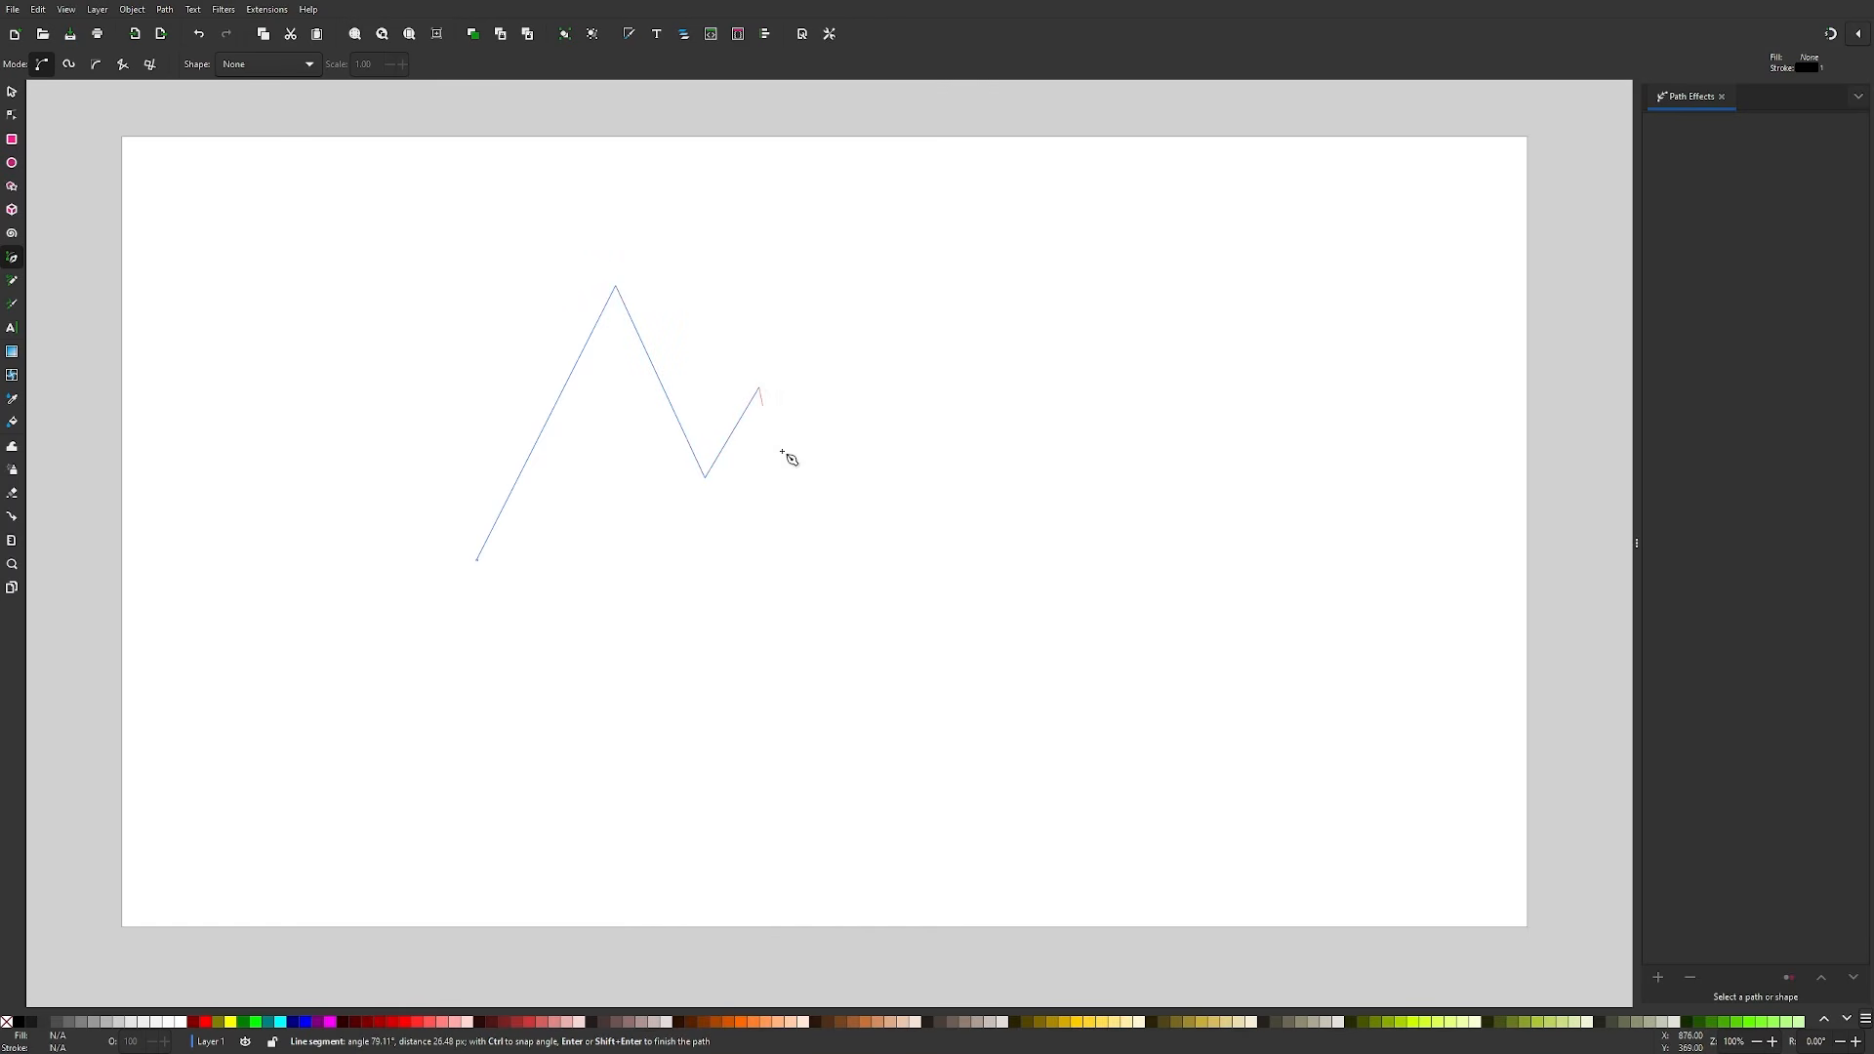
click(869, 609)
key(Return)
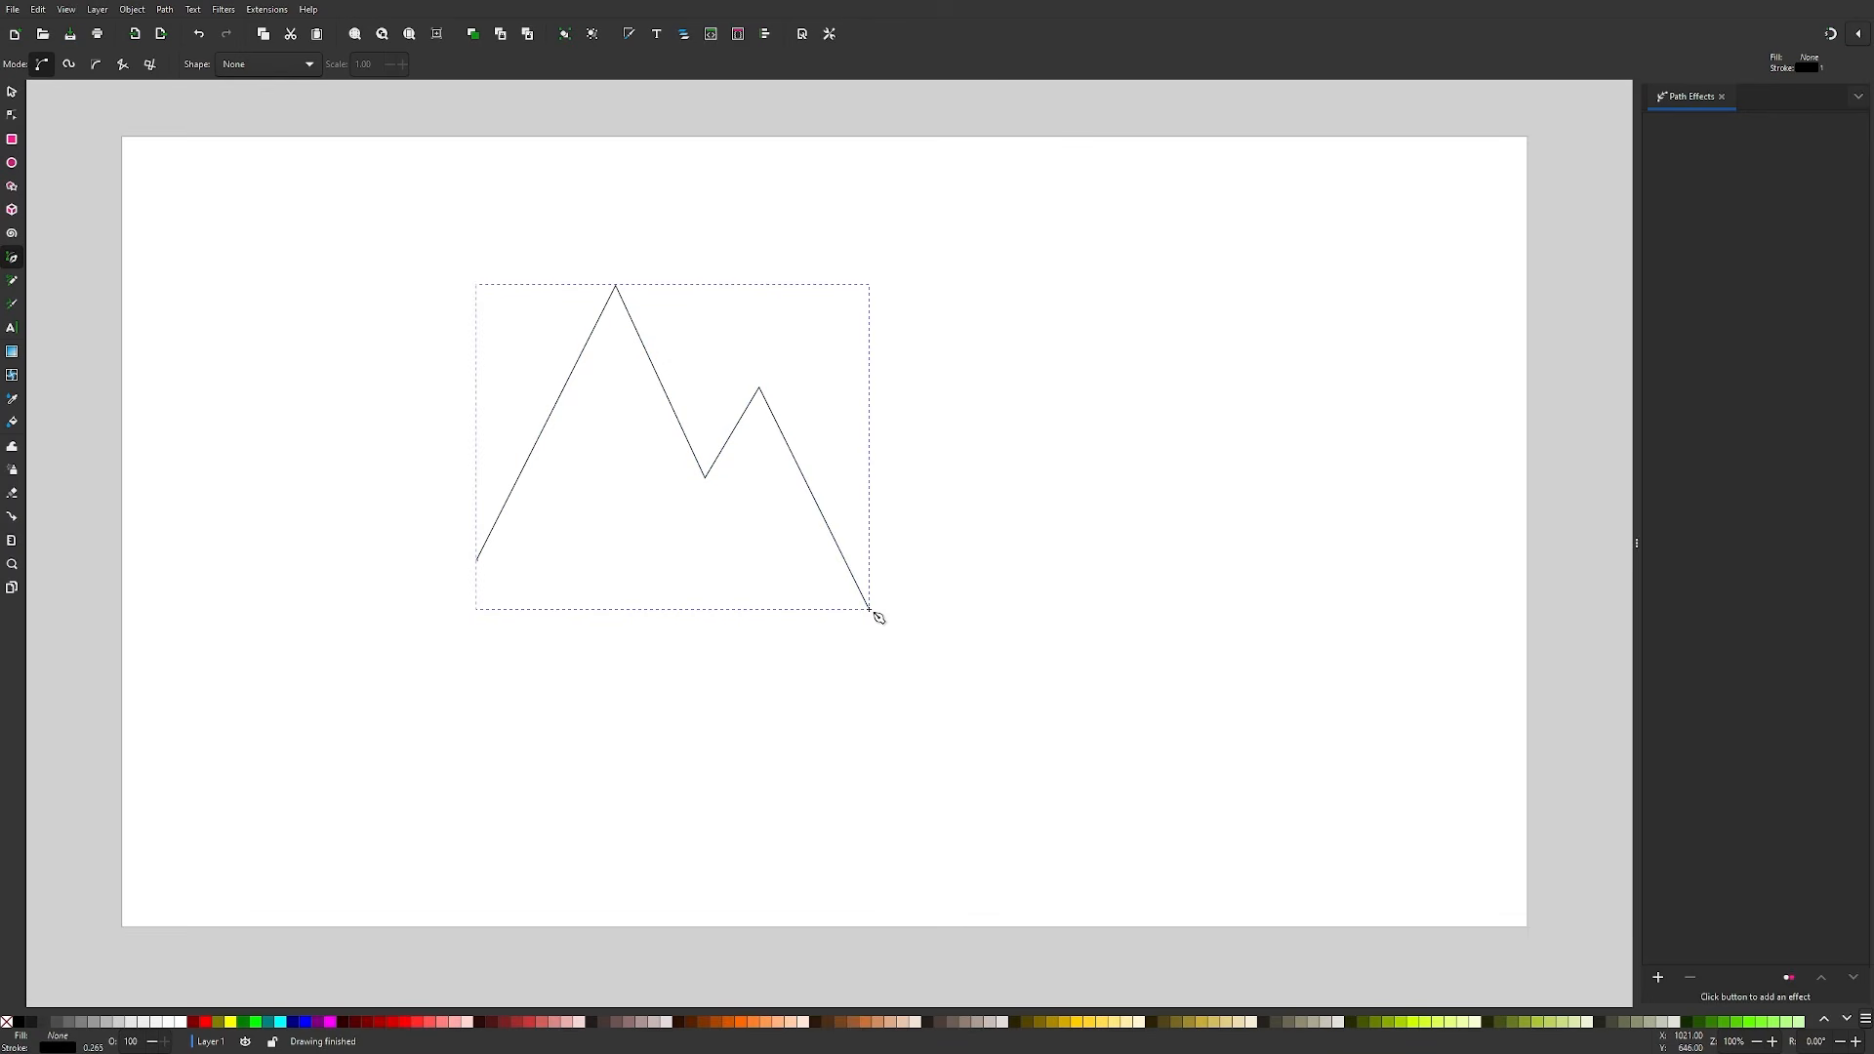
- Apply the Power stroke path effect to the zigzag and show its width control points in node editing
click(1666, 984)
click(1029, 292)
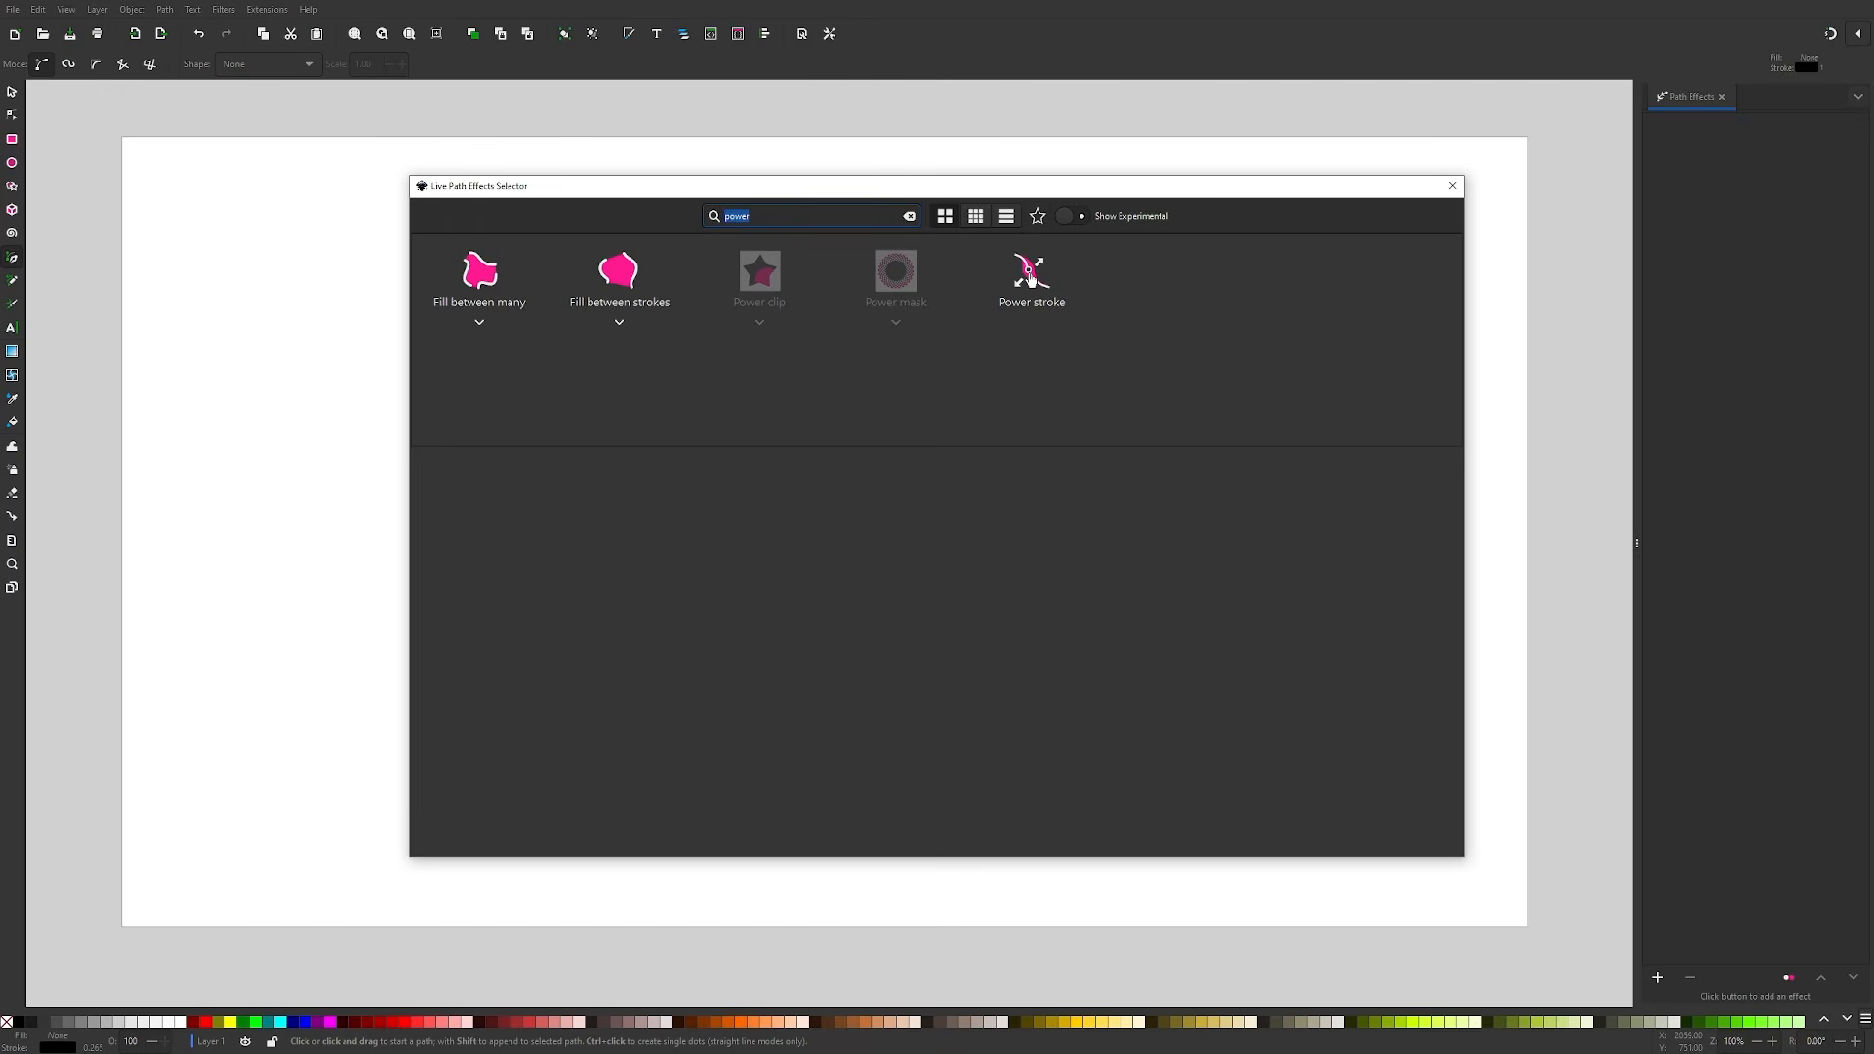
click(11, 114)
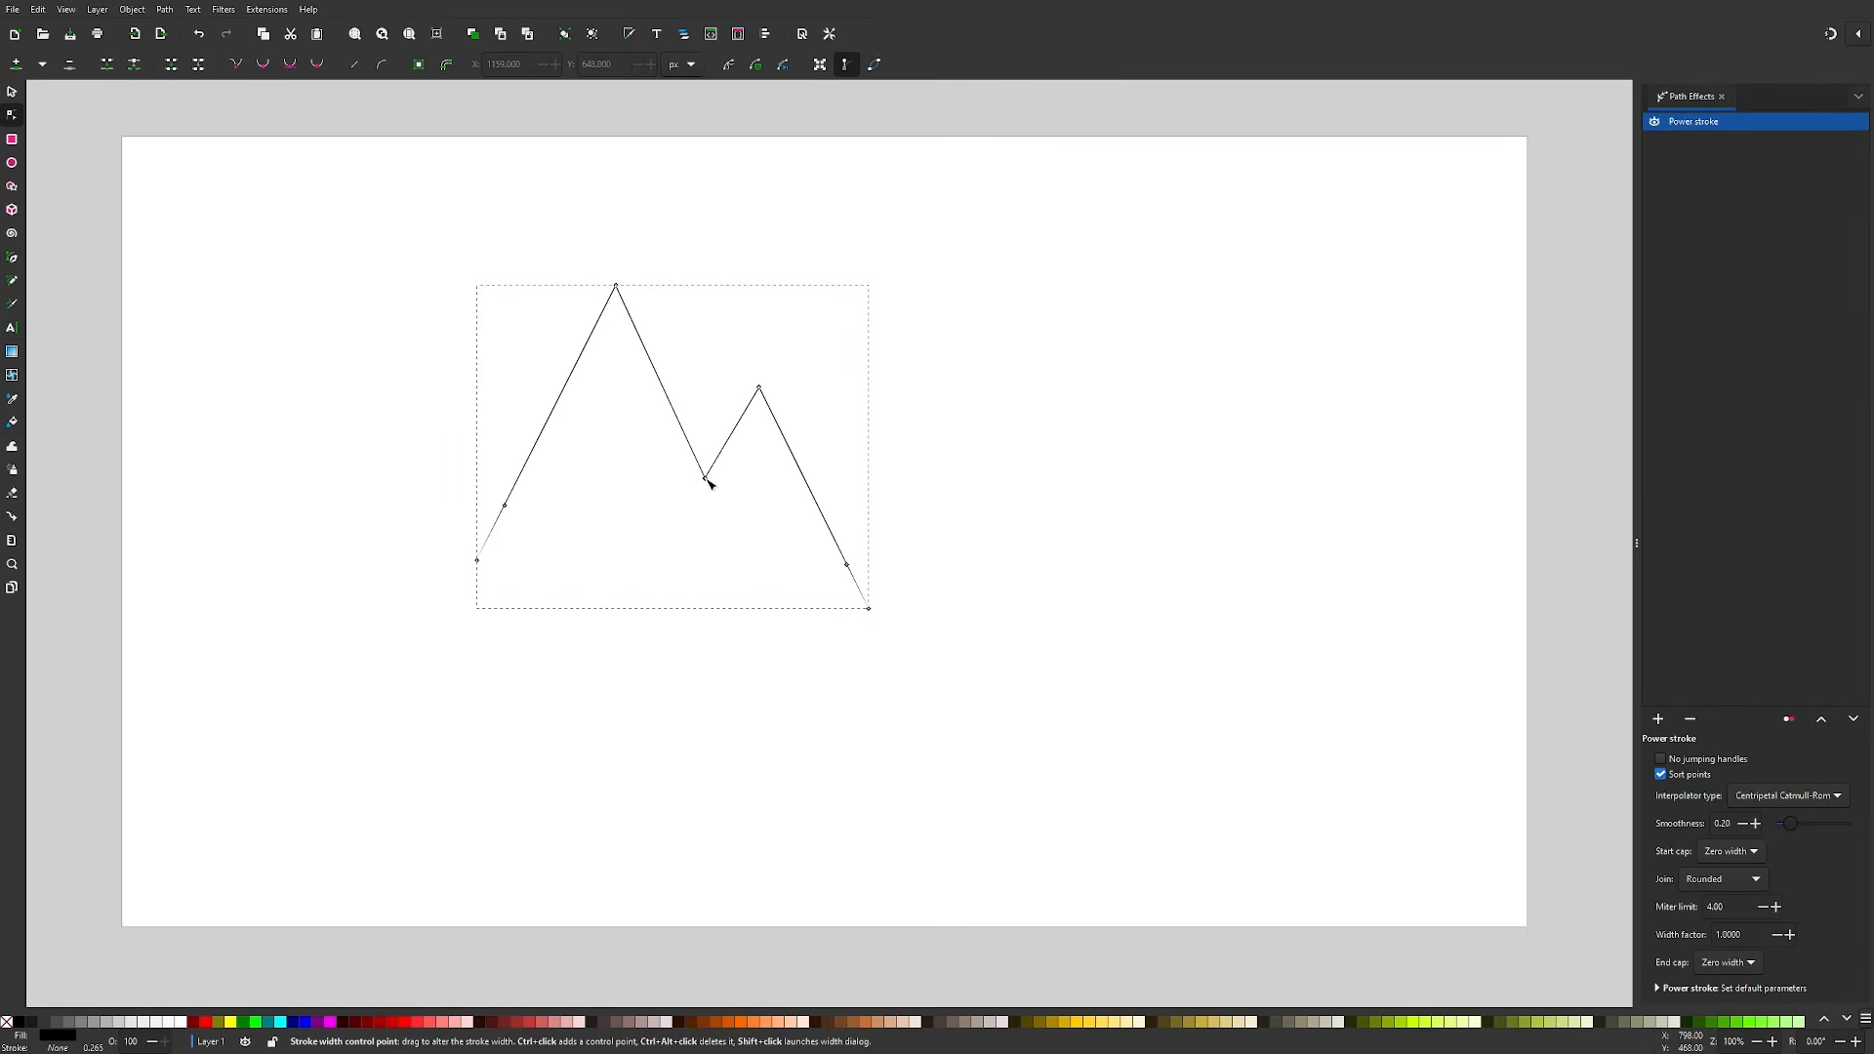
- Widen the zigzag's stroke at the valley, and move the outer width control points to the two peaks with a thicker stroke
mouse_move(711, 481)
mouse_down()
mouse_move(712, 536)
mouse_move(707, 509)
mouse_up()
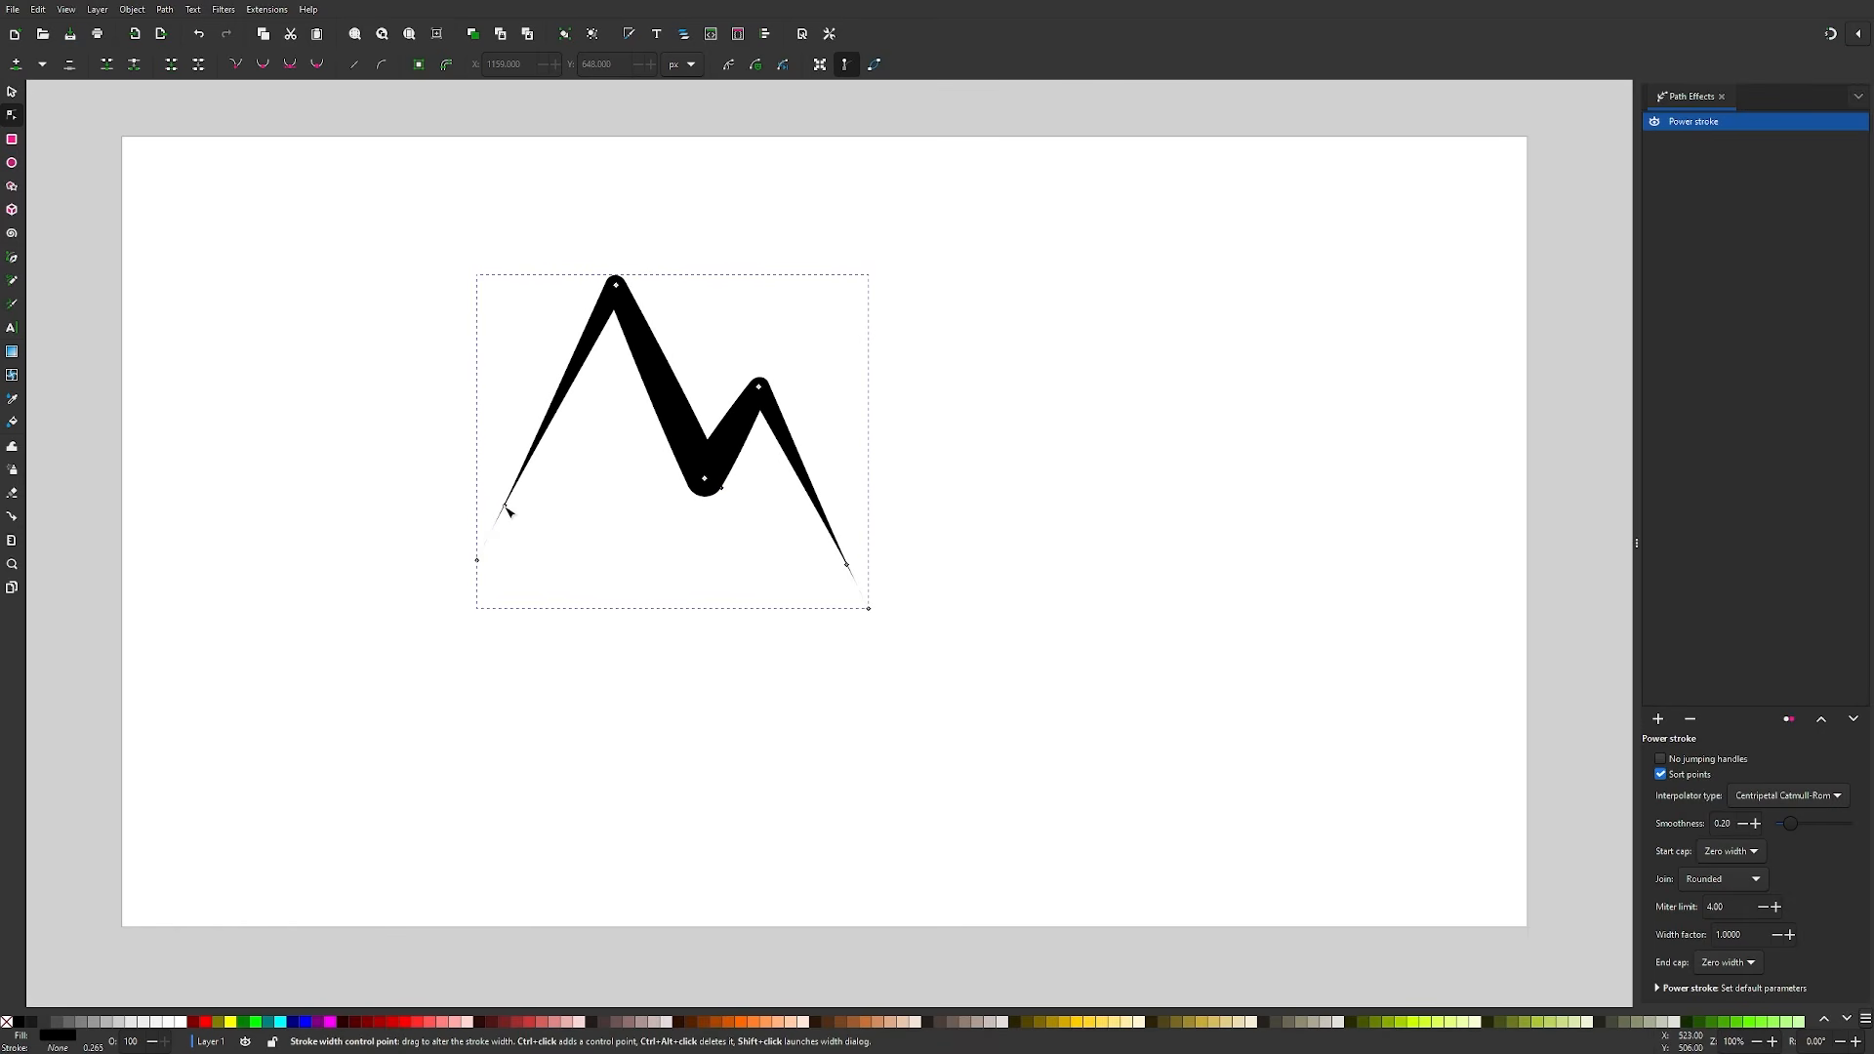
drag(507, 511, 609, 339)
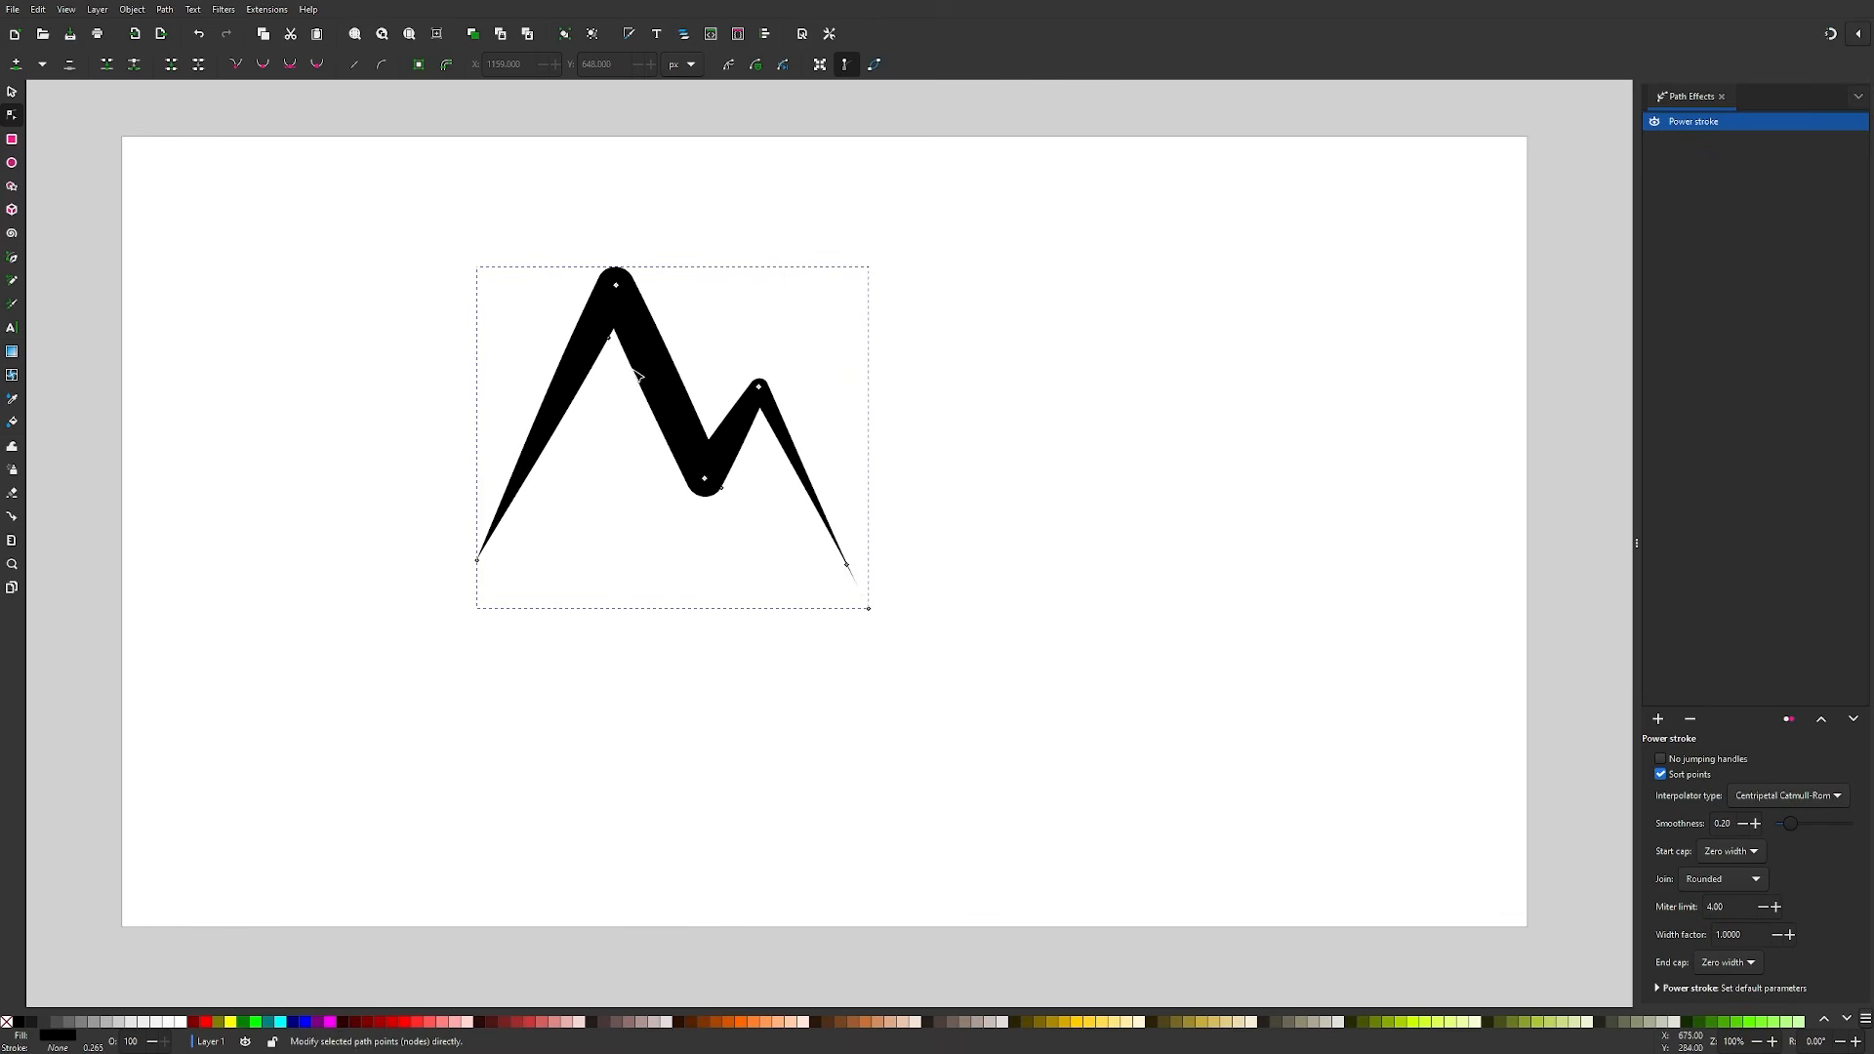
mouse_move(847, 565)
mouse_down()
mouse_move(776, 454)
mouse_move(729, 496)
mouse_up()
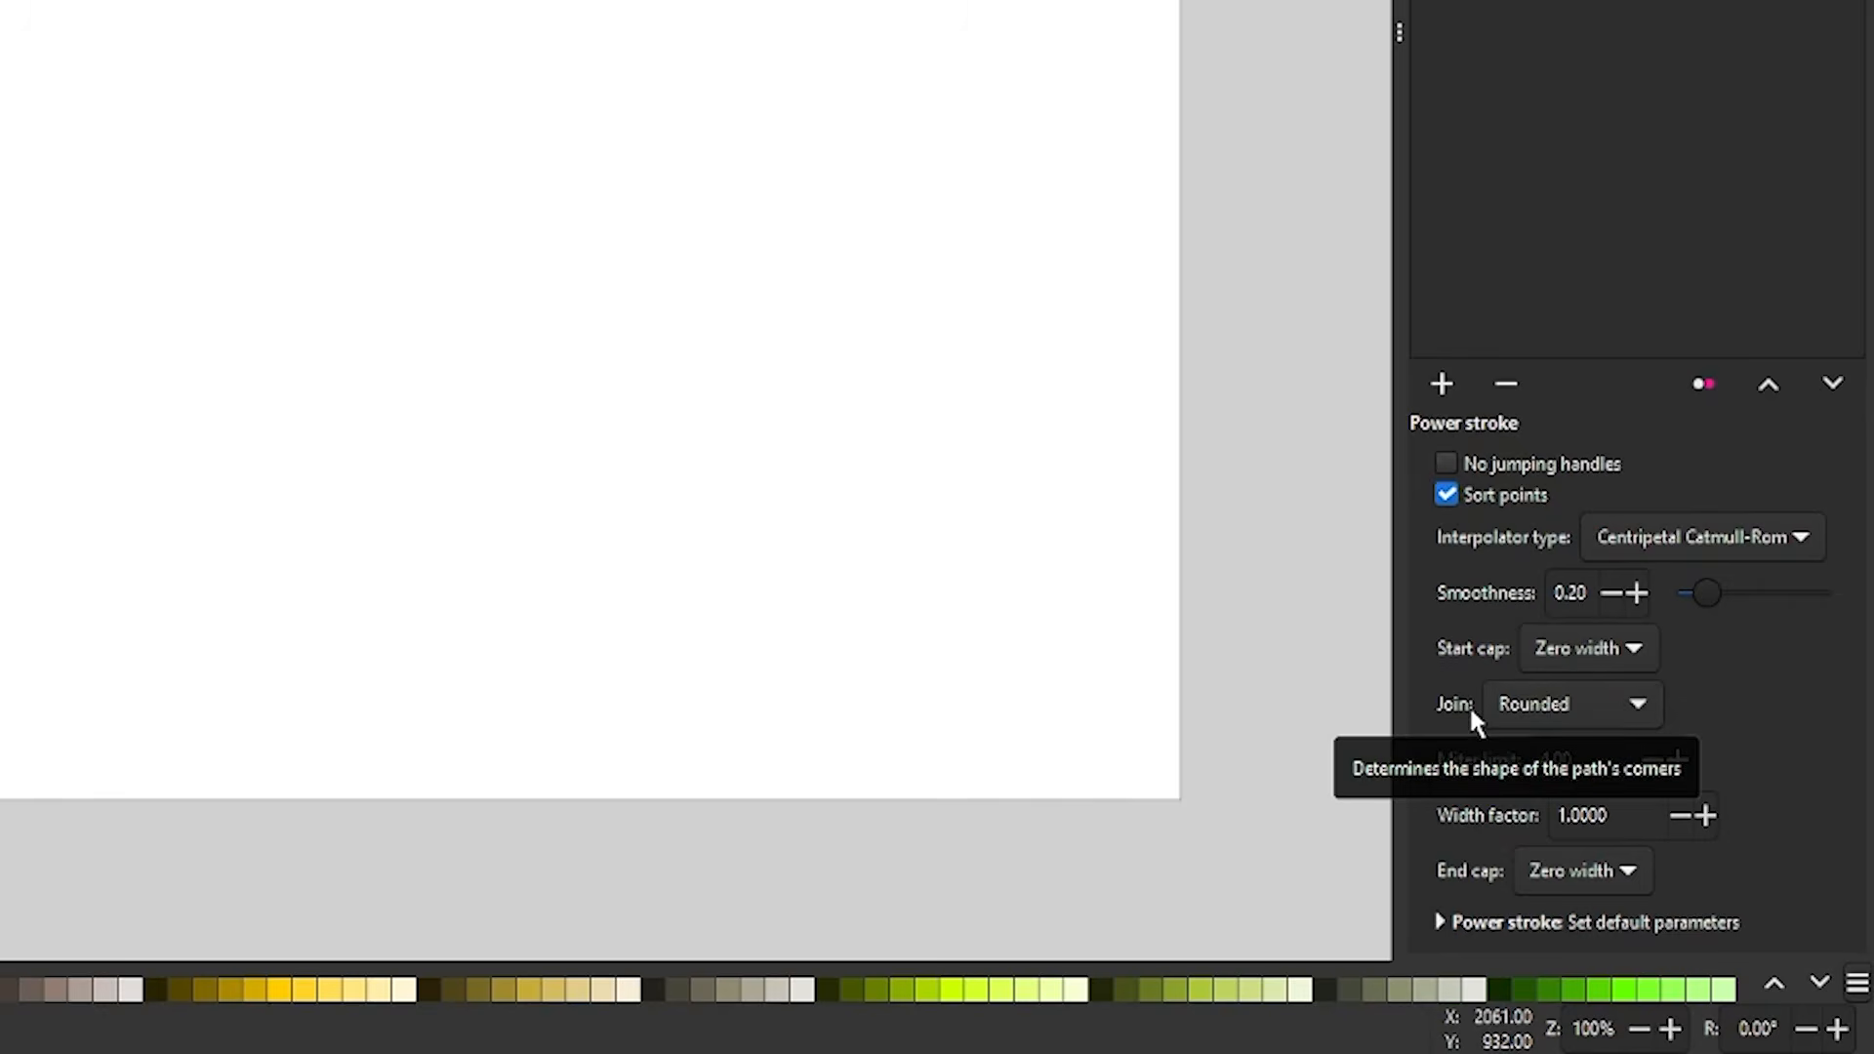
- Set the Power stroke join of the zigzag to Miter for pointed corners
click(1638, 713)
click(1586, 667)
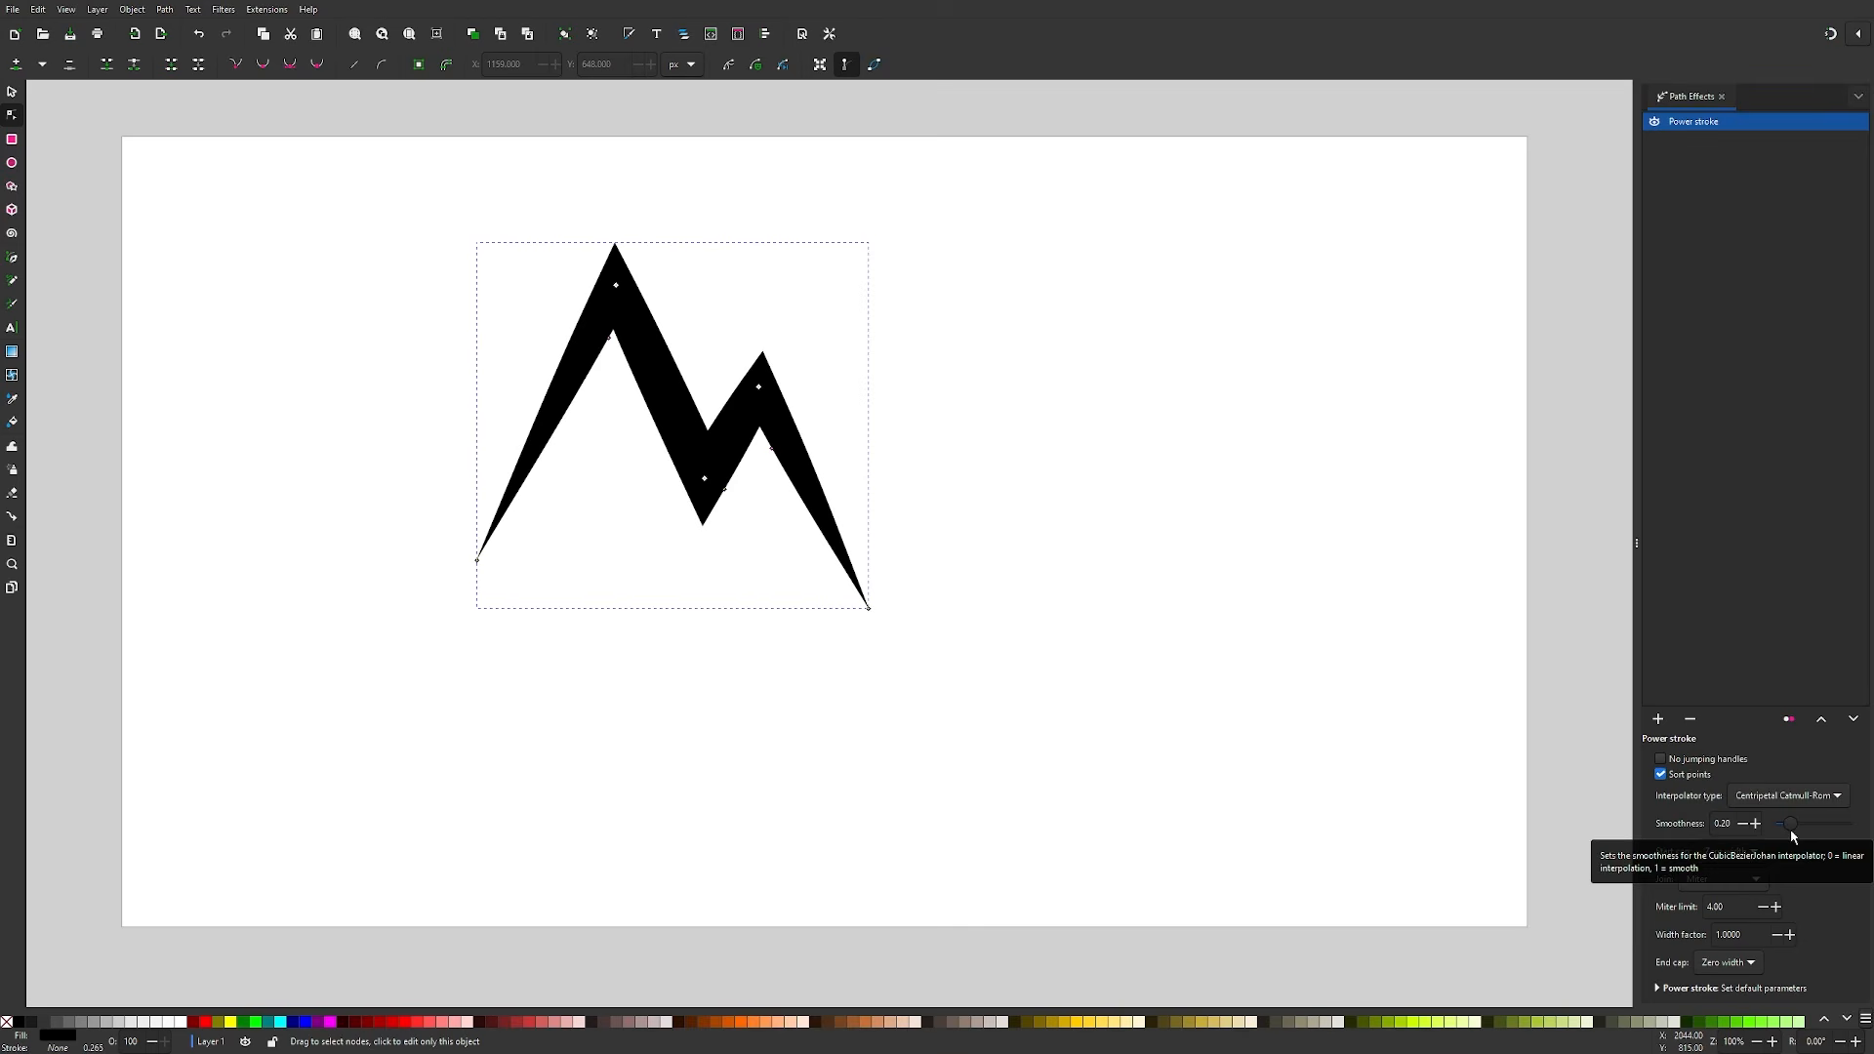
- Try the Extrapolated arc and Beveled joins on the zigzag, and return the join to Miter
click(1764, 881)
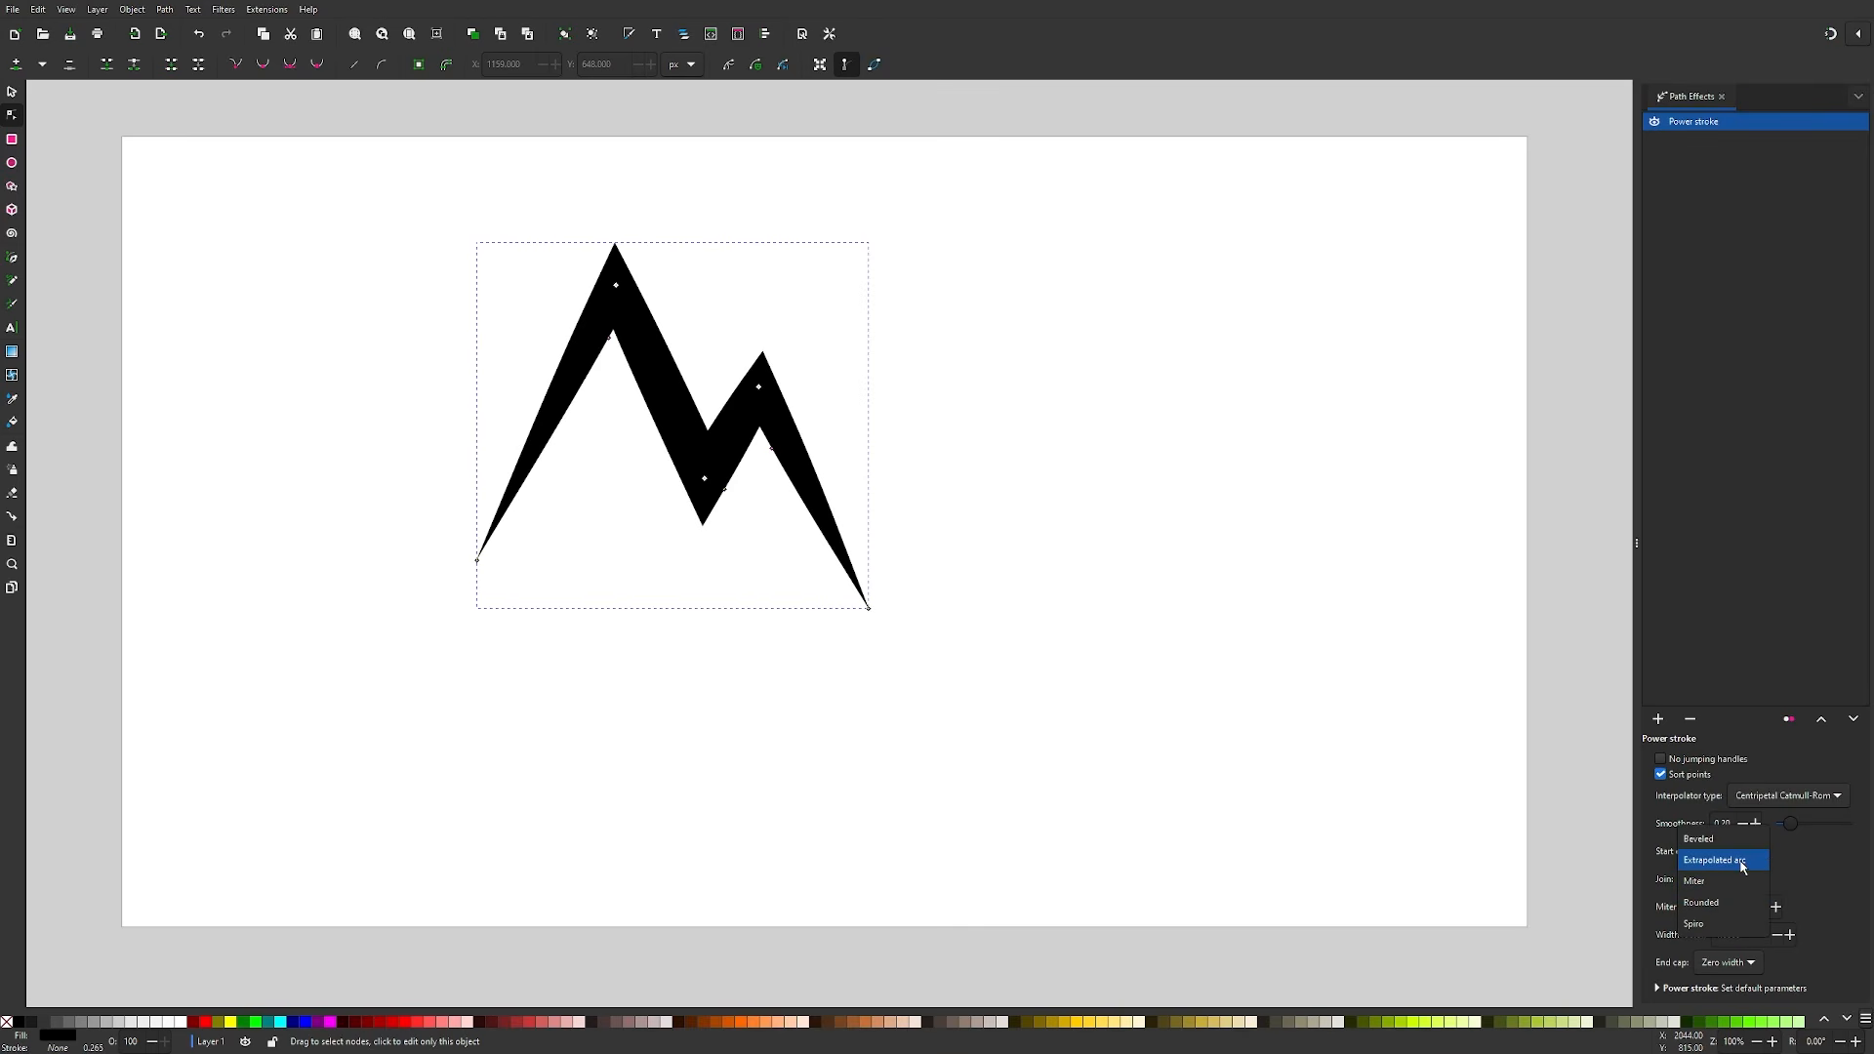
click(1743, 864)
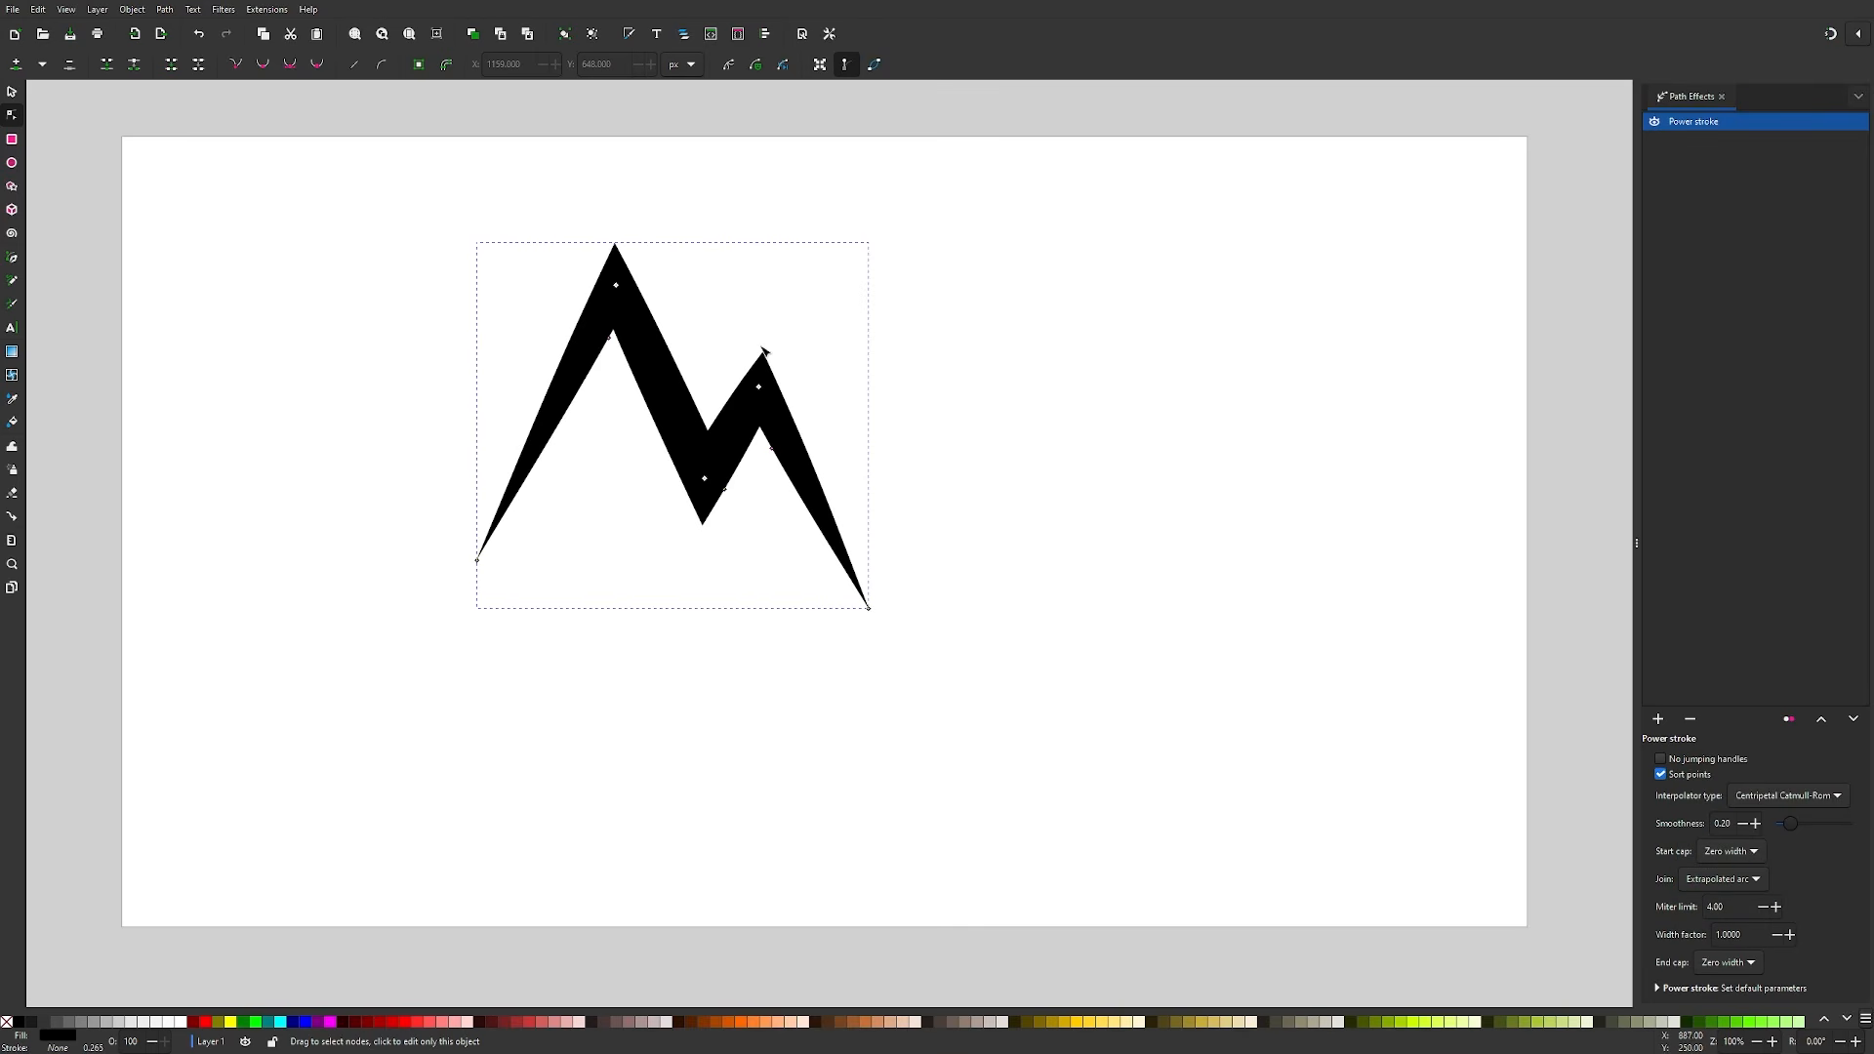
click(1759, 883)
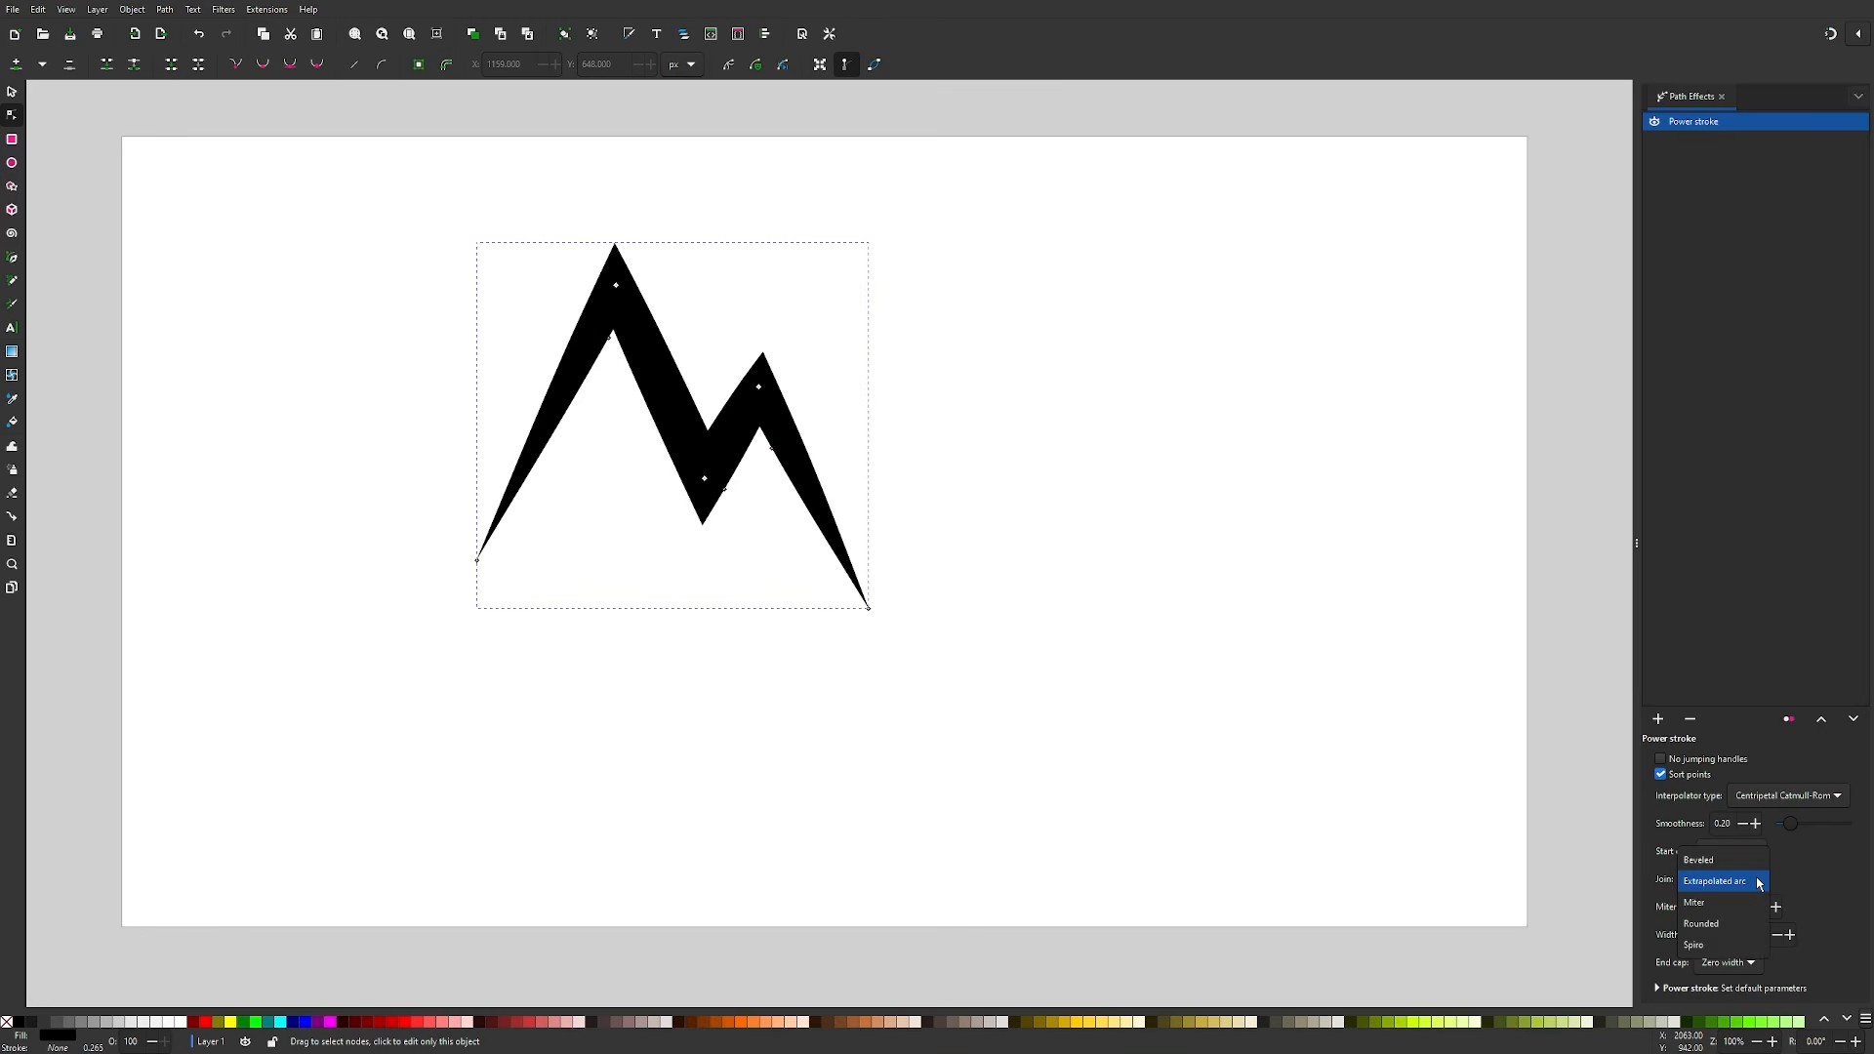
click(1727, 852)
click(1719, 880)
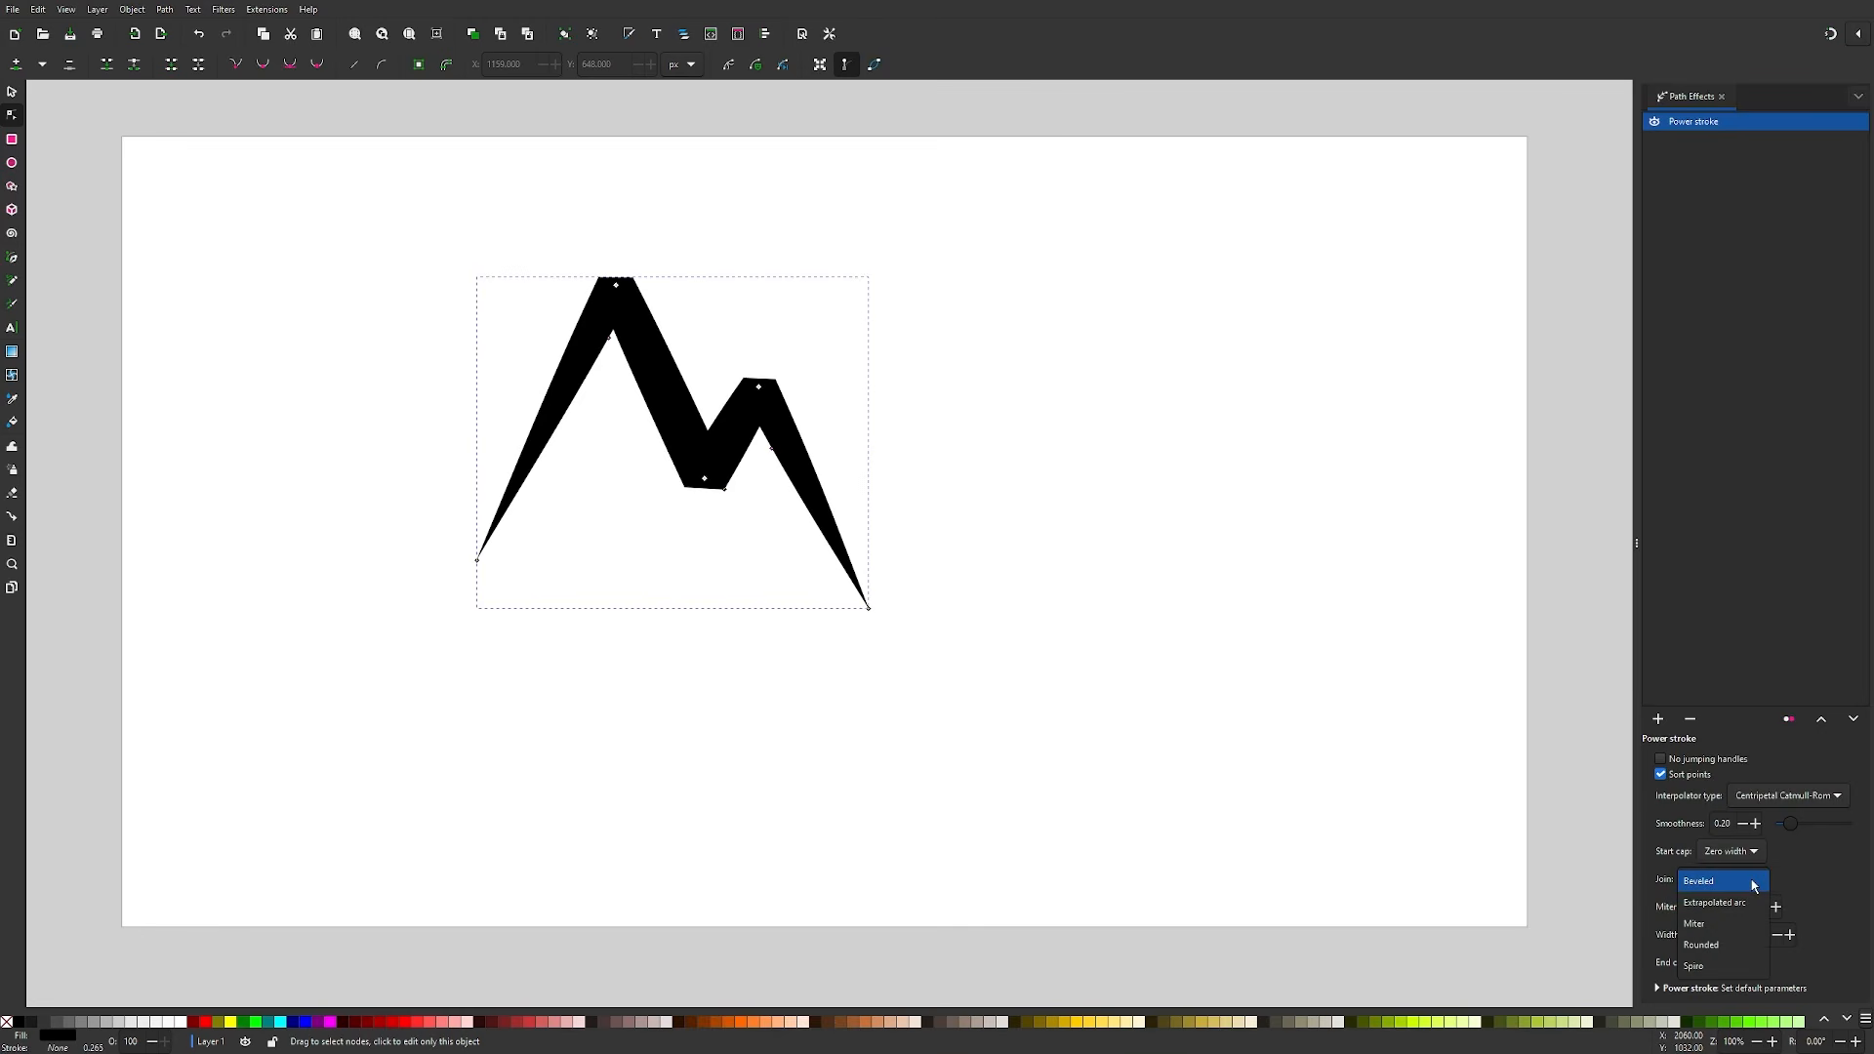
click(1711, 930)
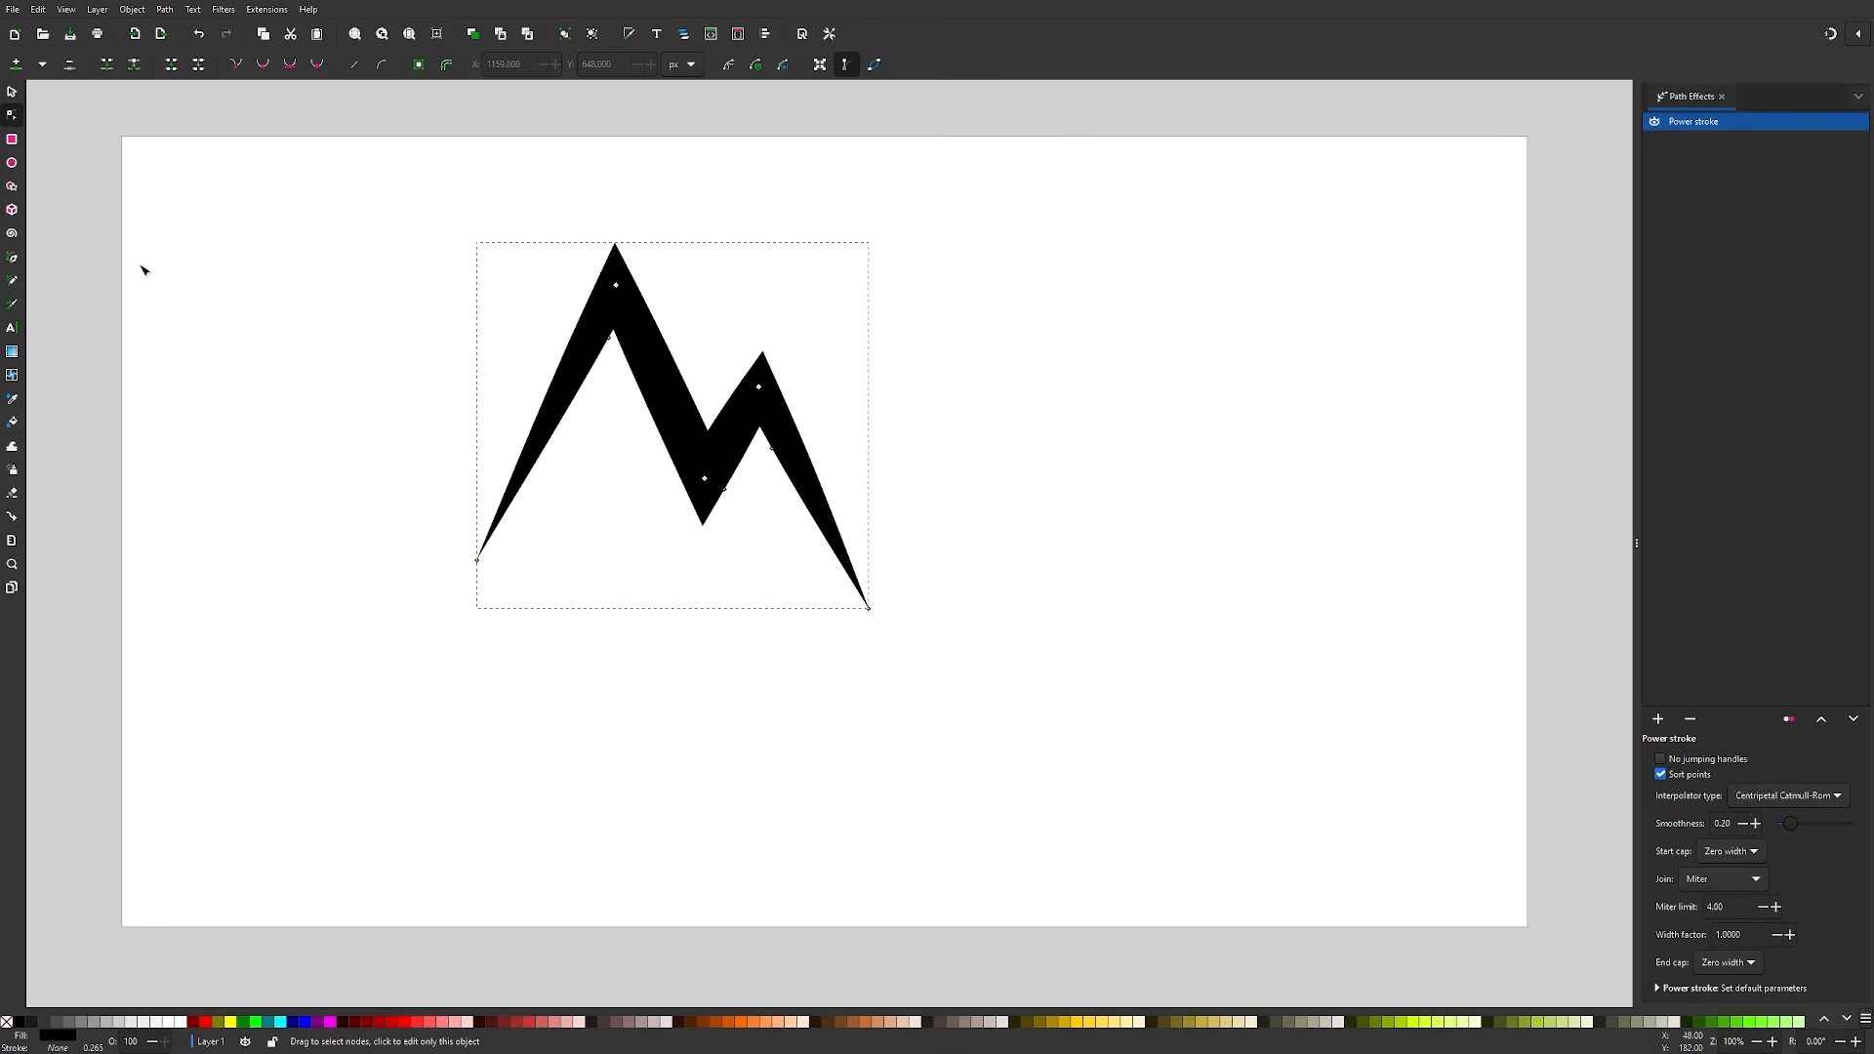
- Draw a straight, slightly sloping line about 640 px long with the Pen tool across the base of the mountain shape
click(15, 260)
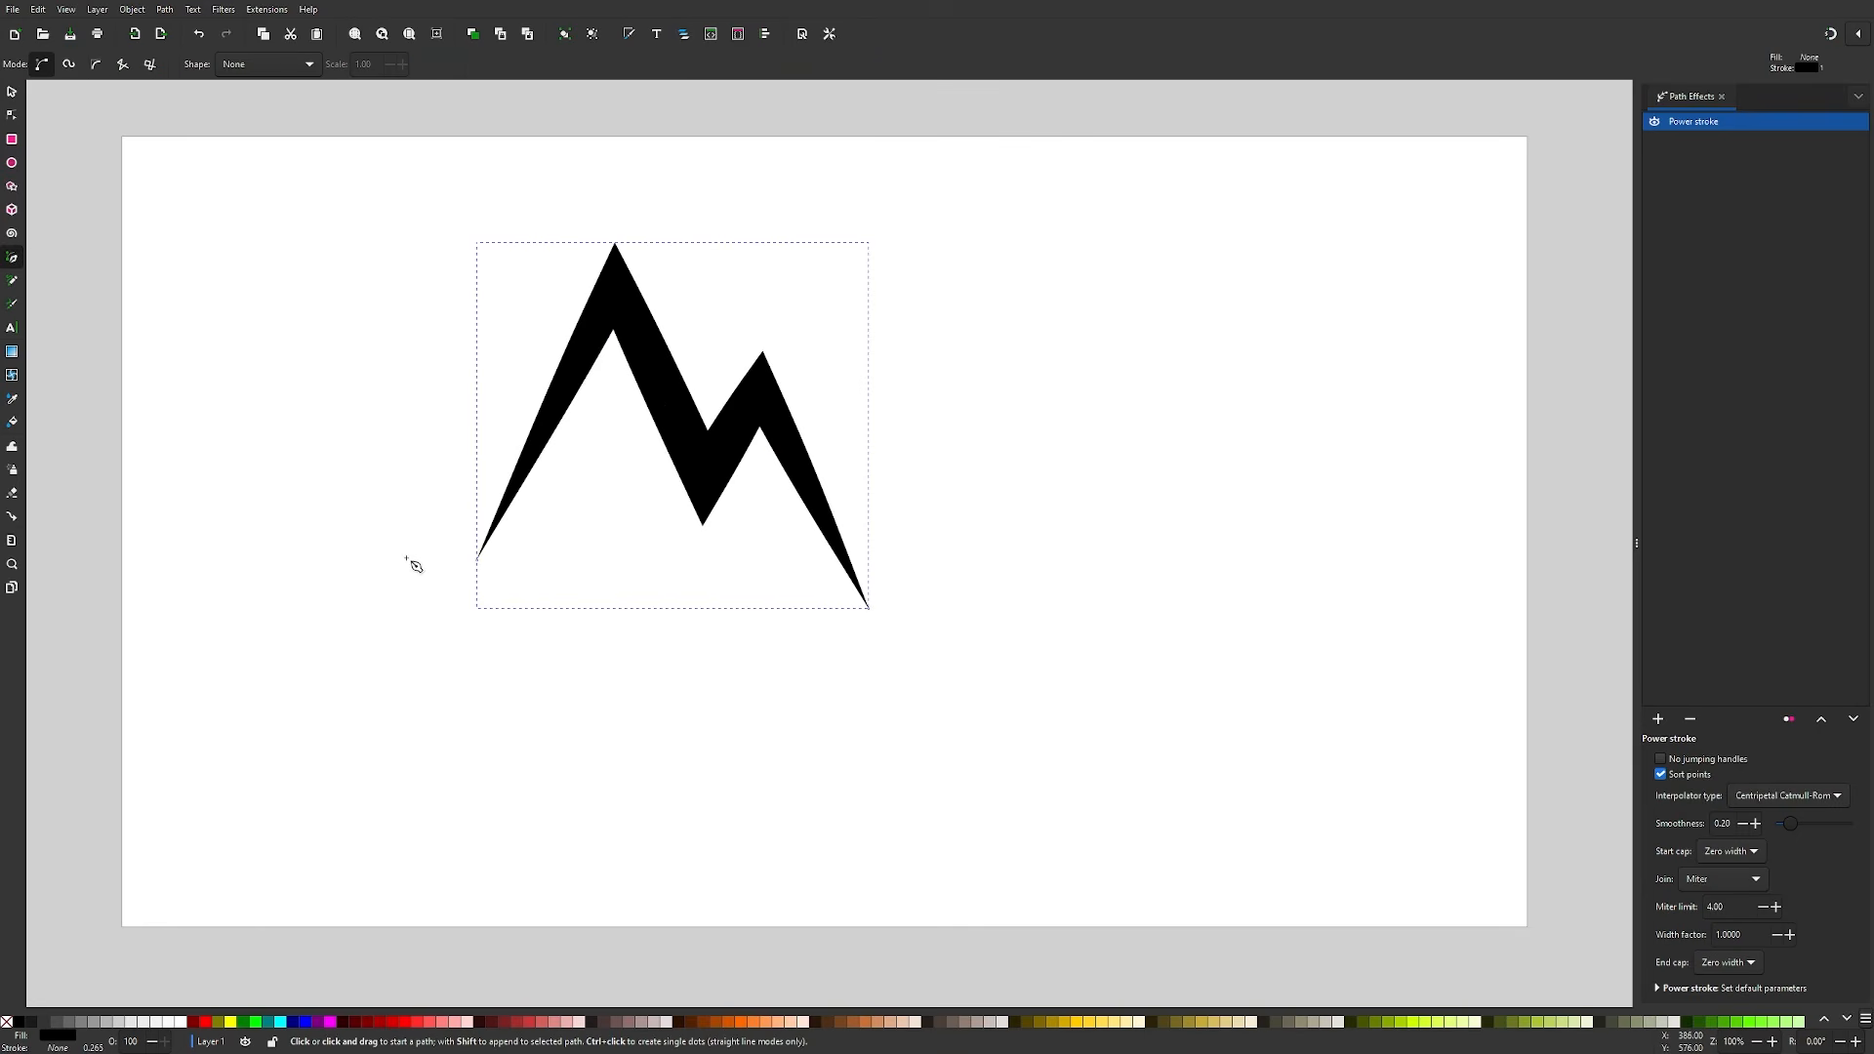
click(424, 526)
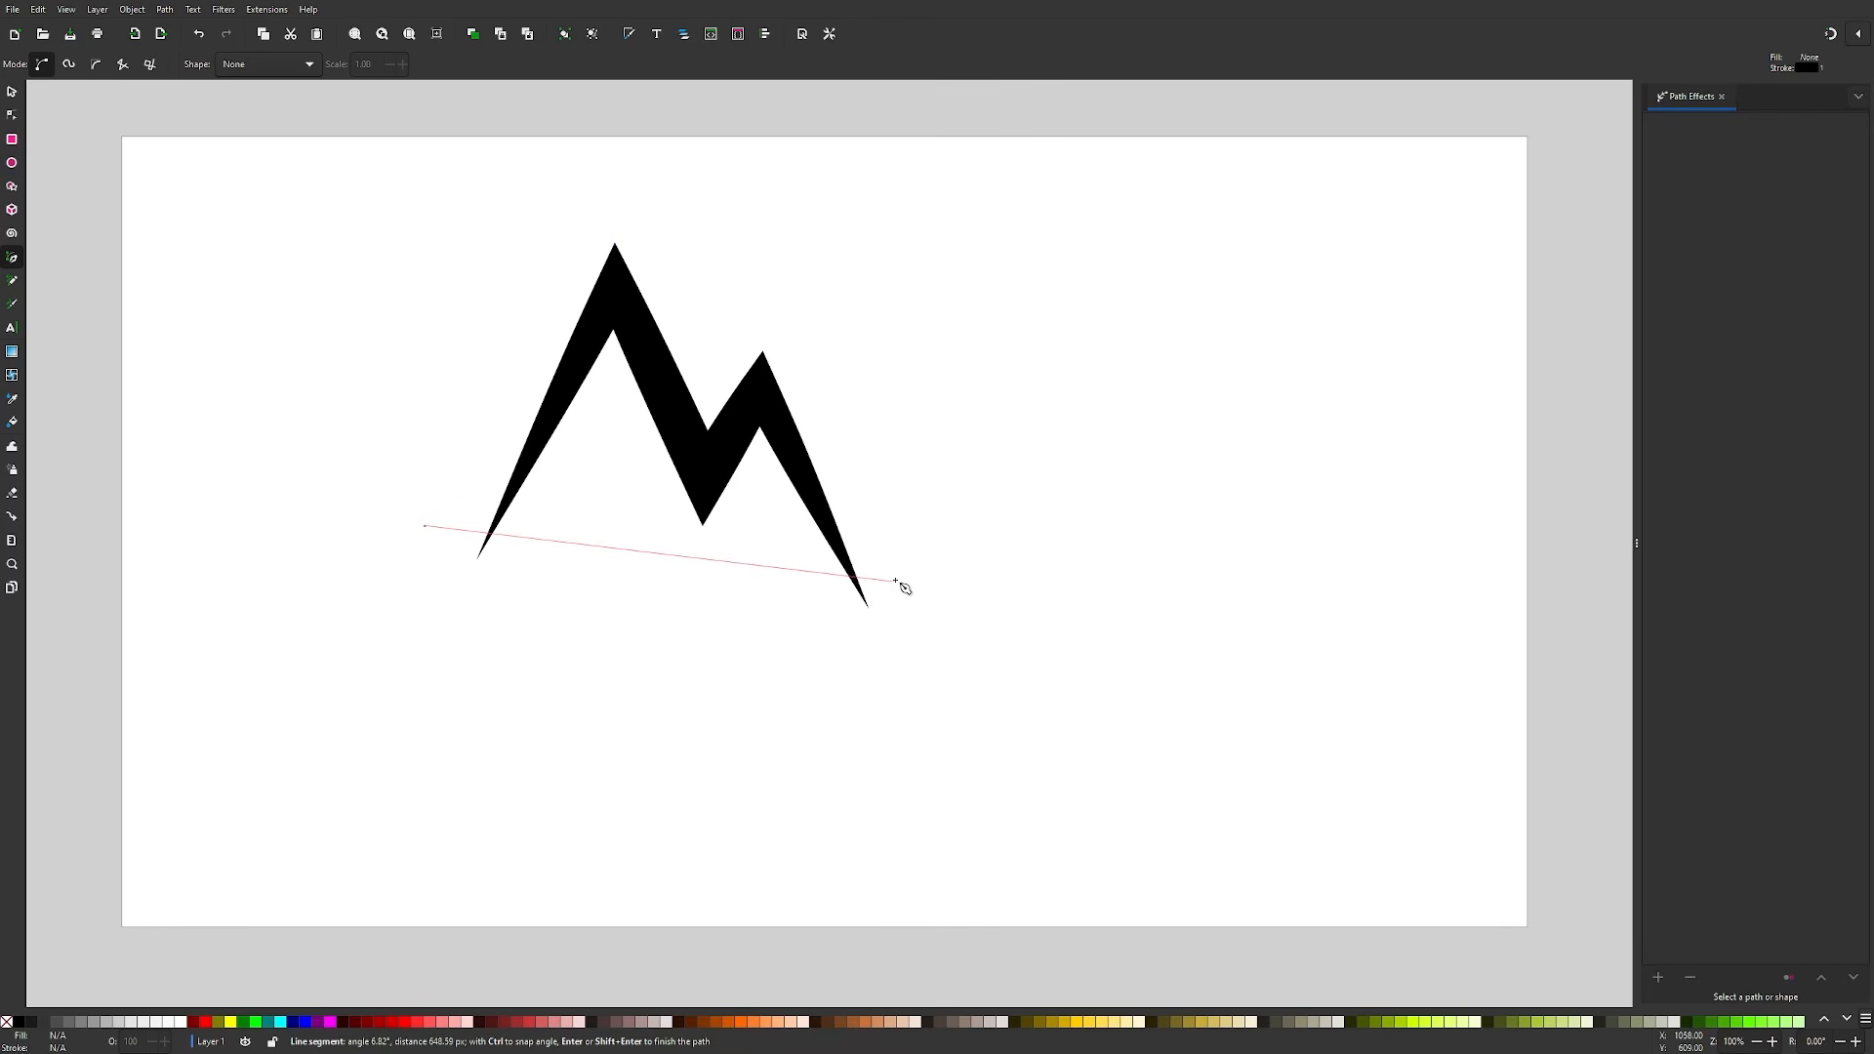
double_click(890, 577)
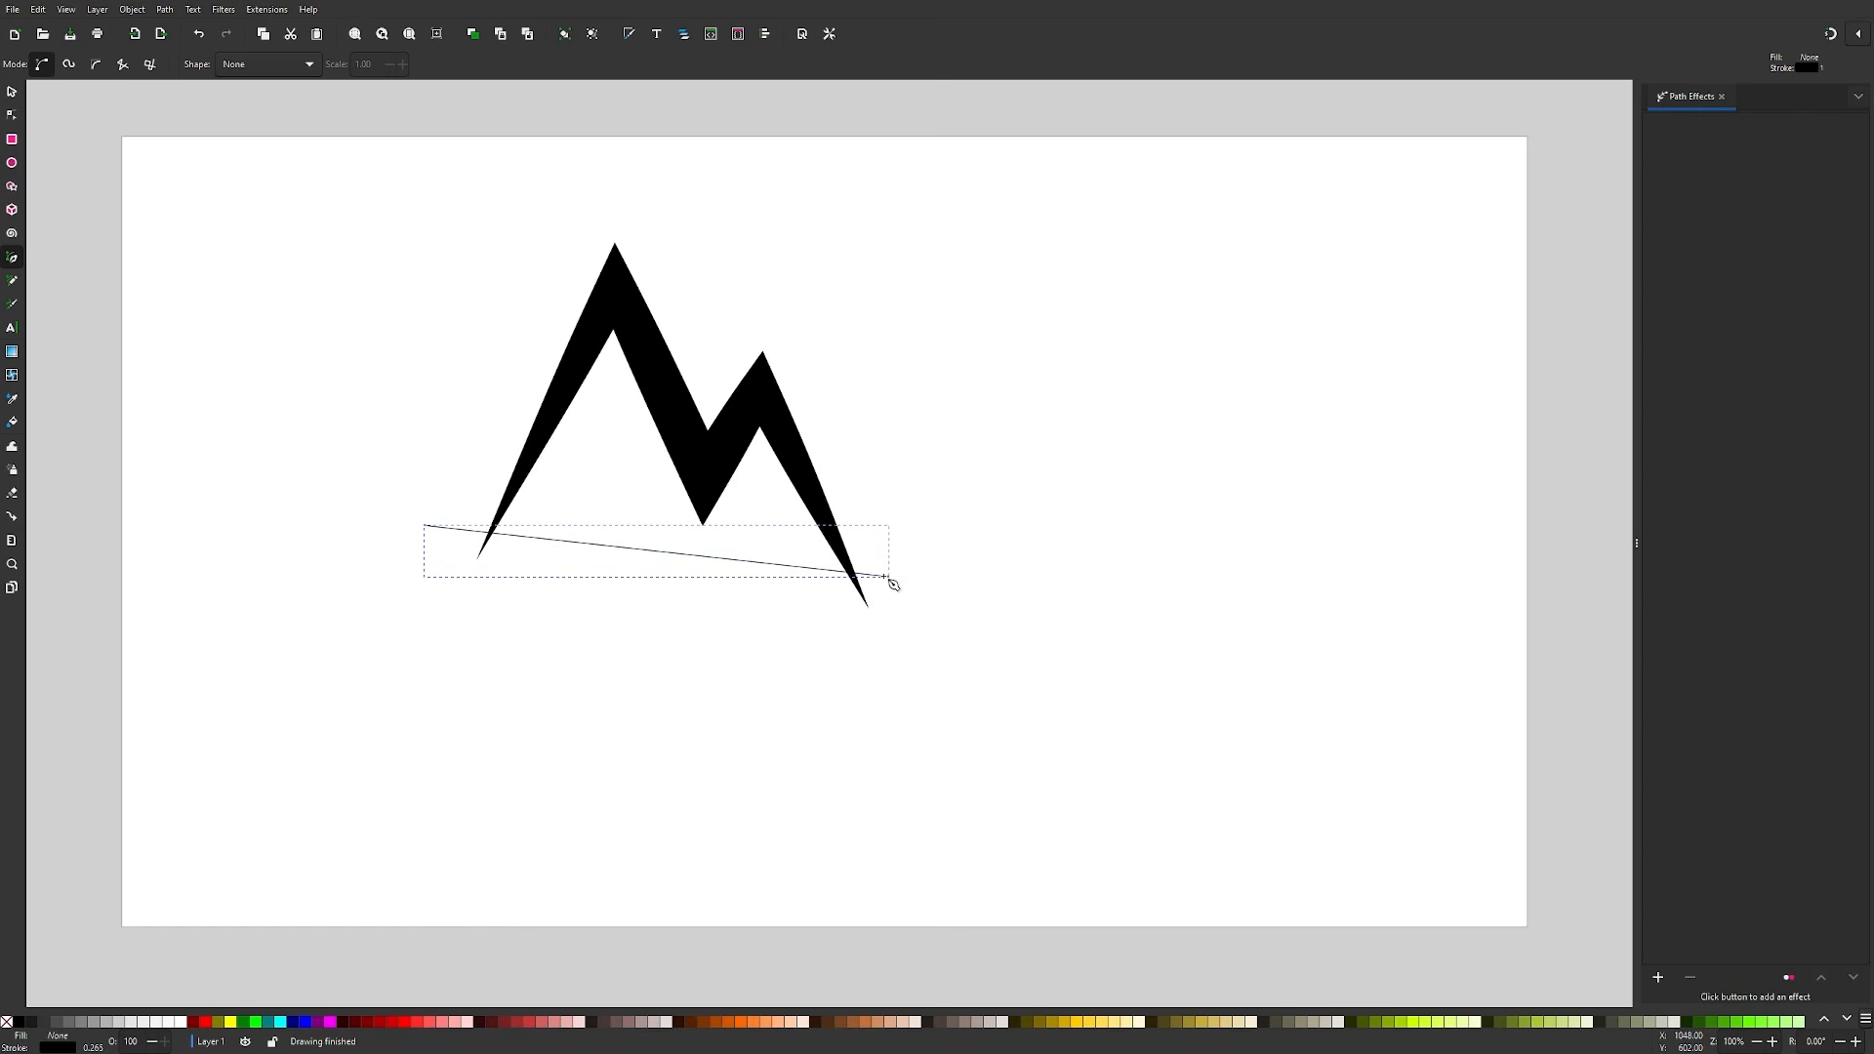
- Bend the base line into a gentle S-curve by adjusting its segment and handles, and extend both end nodes slightly outward
click(12, 115)
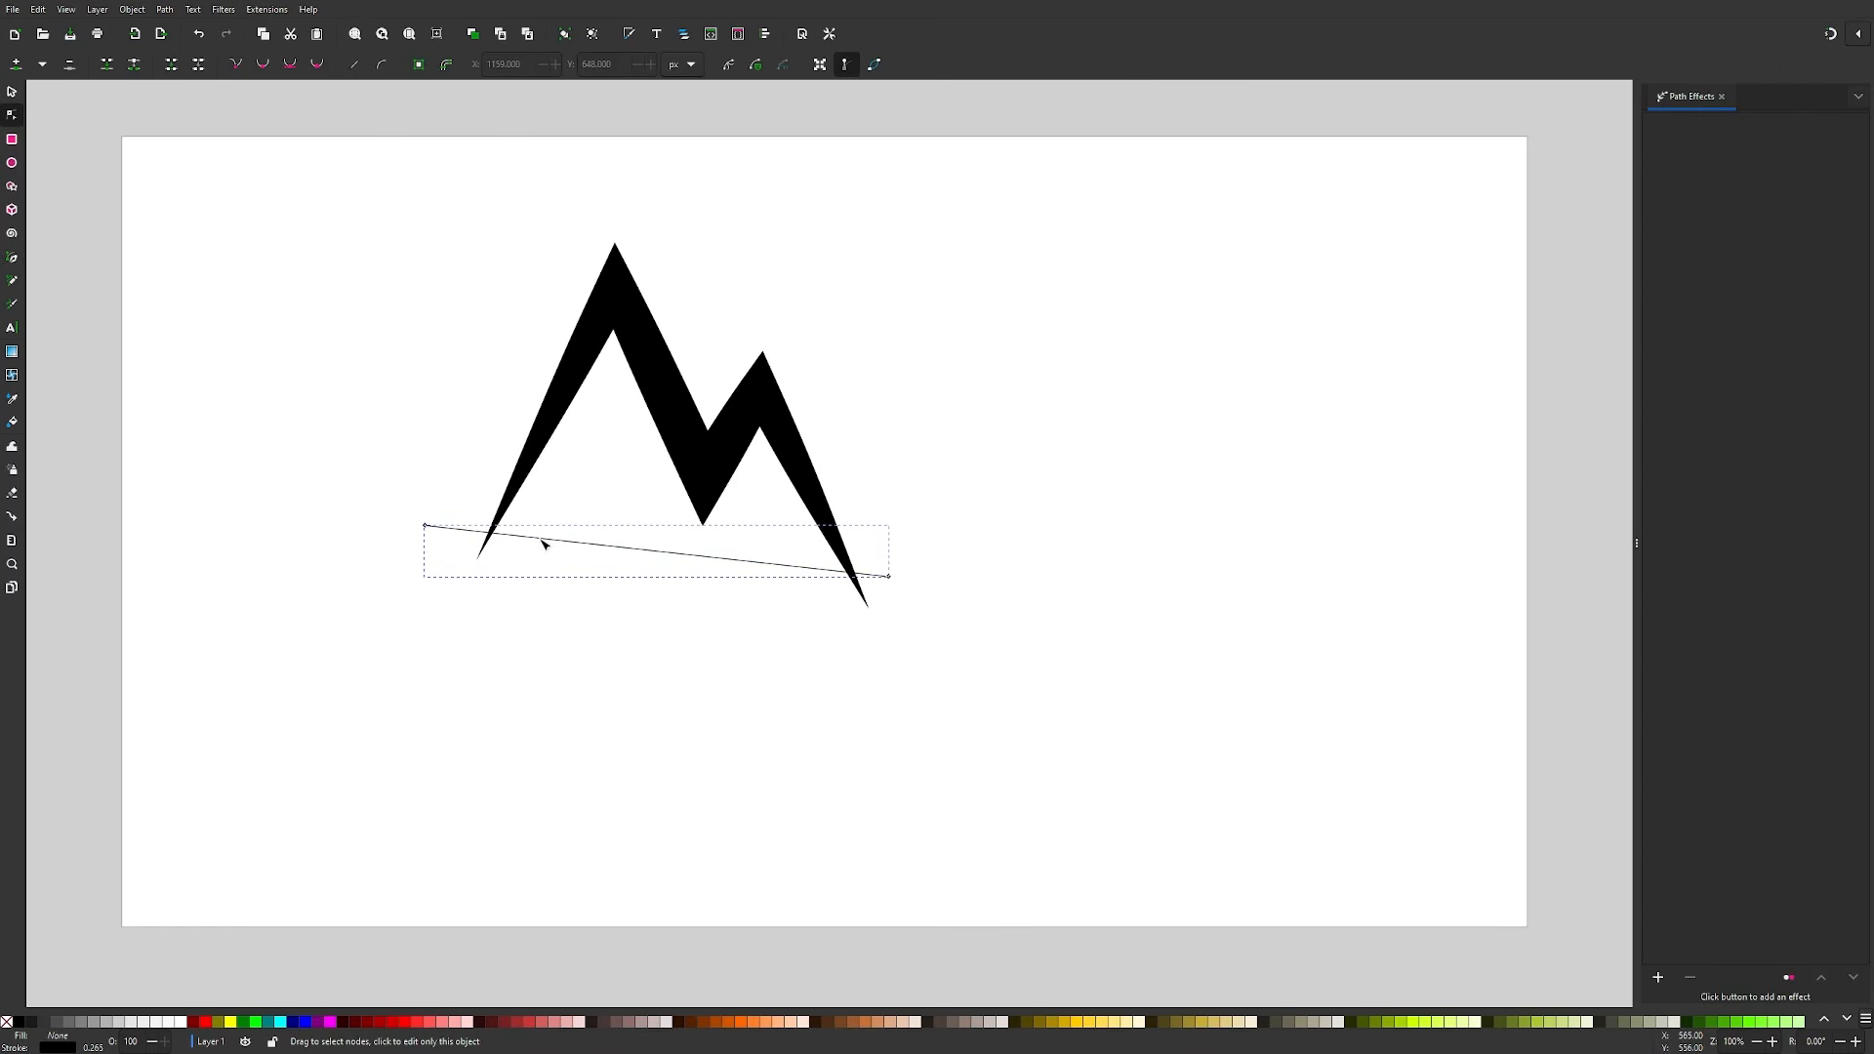
drag(542, 544, 534, 616)
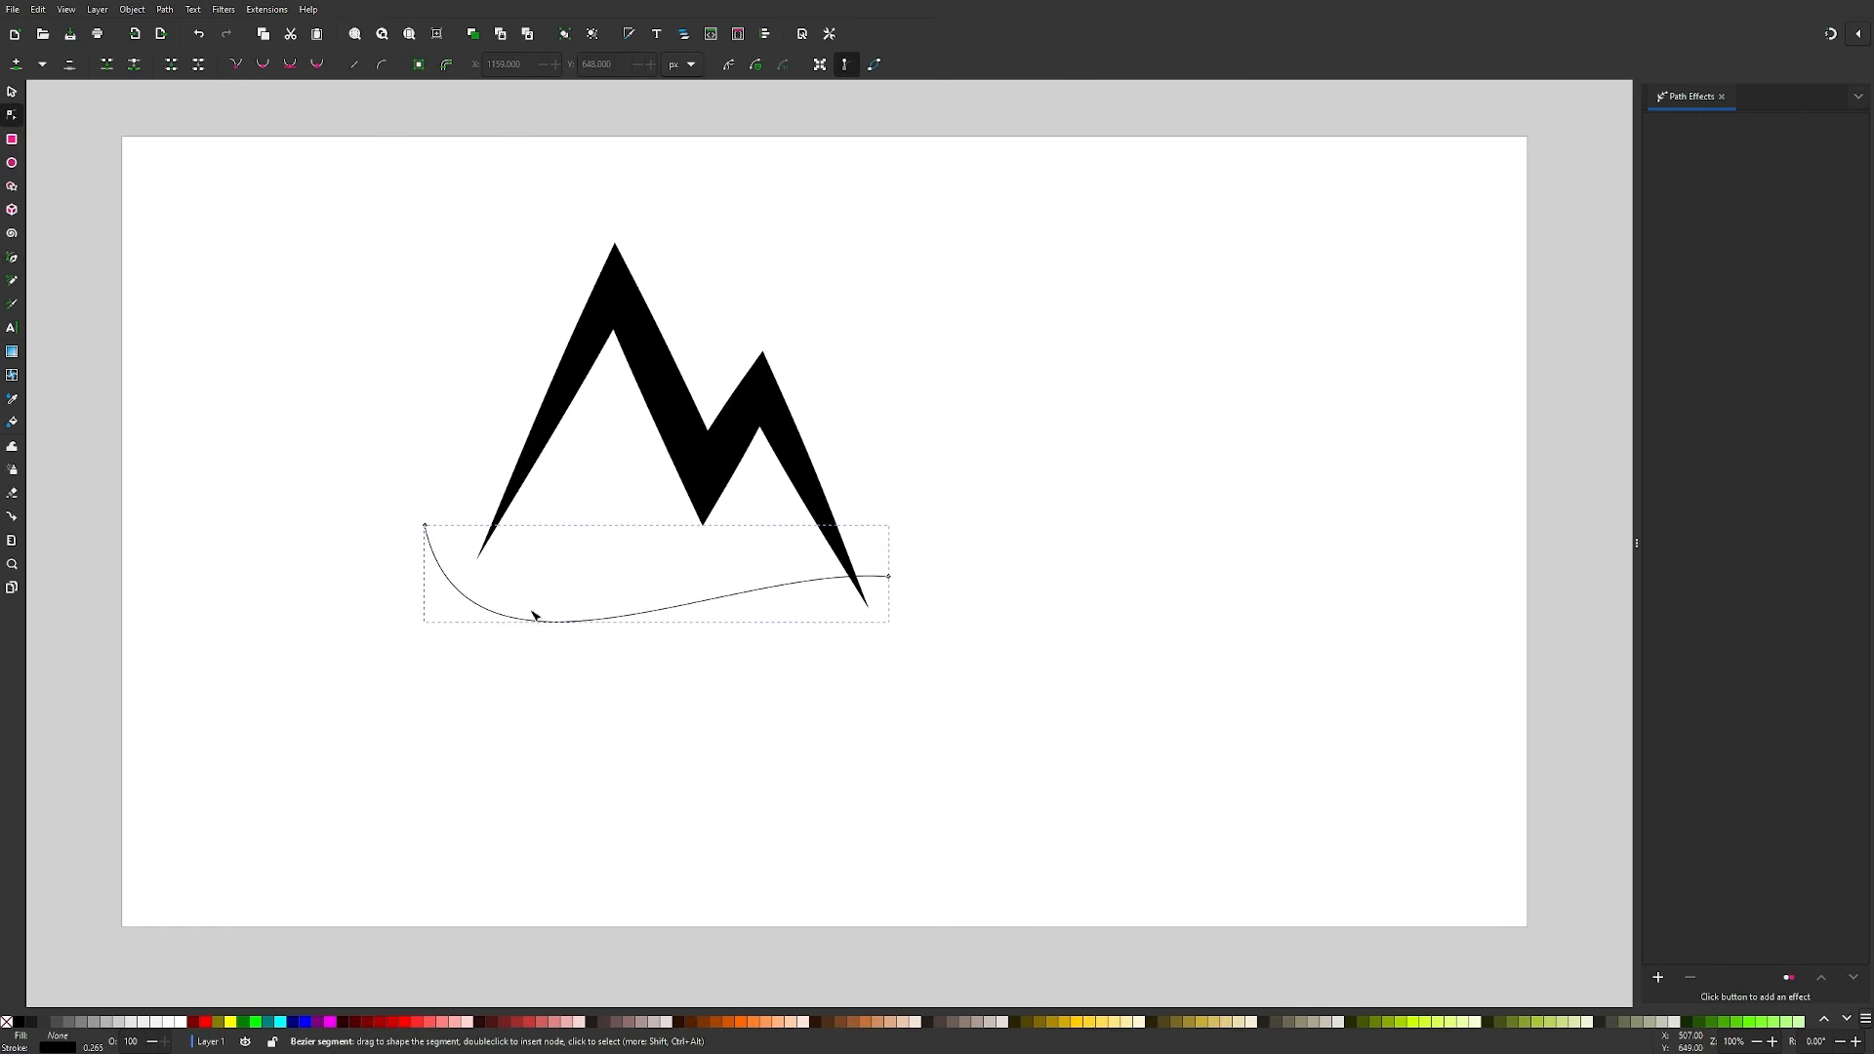
drag(891, 577, 902, 572)
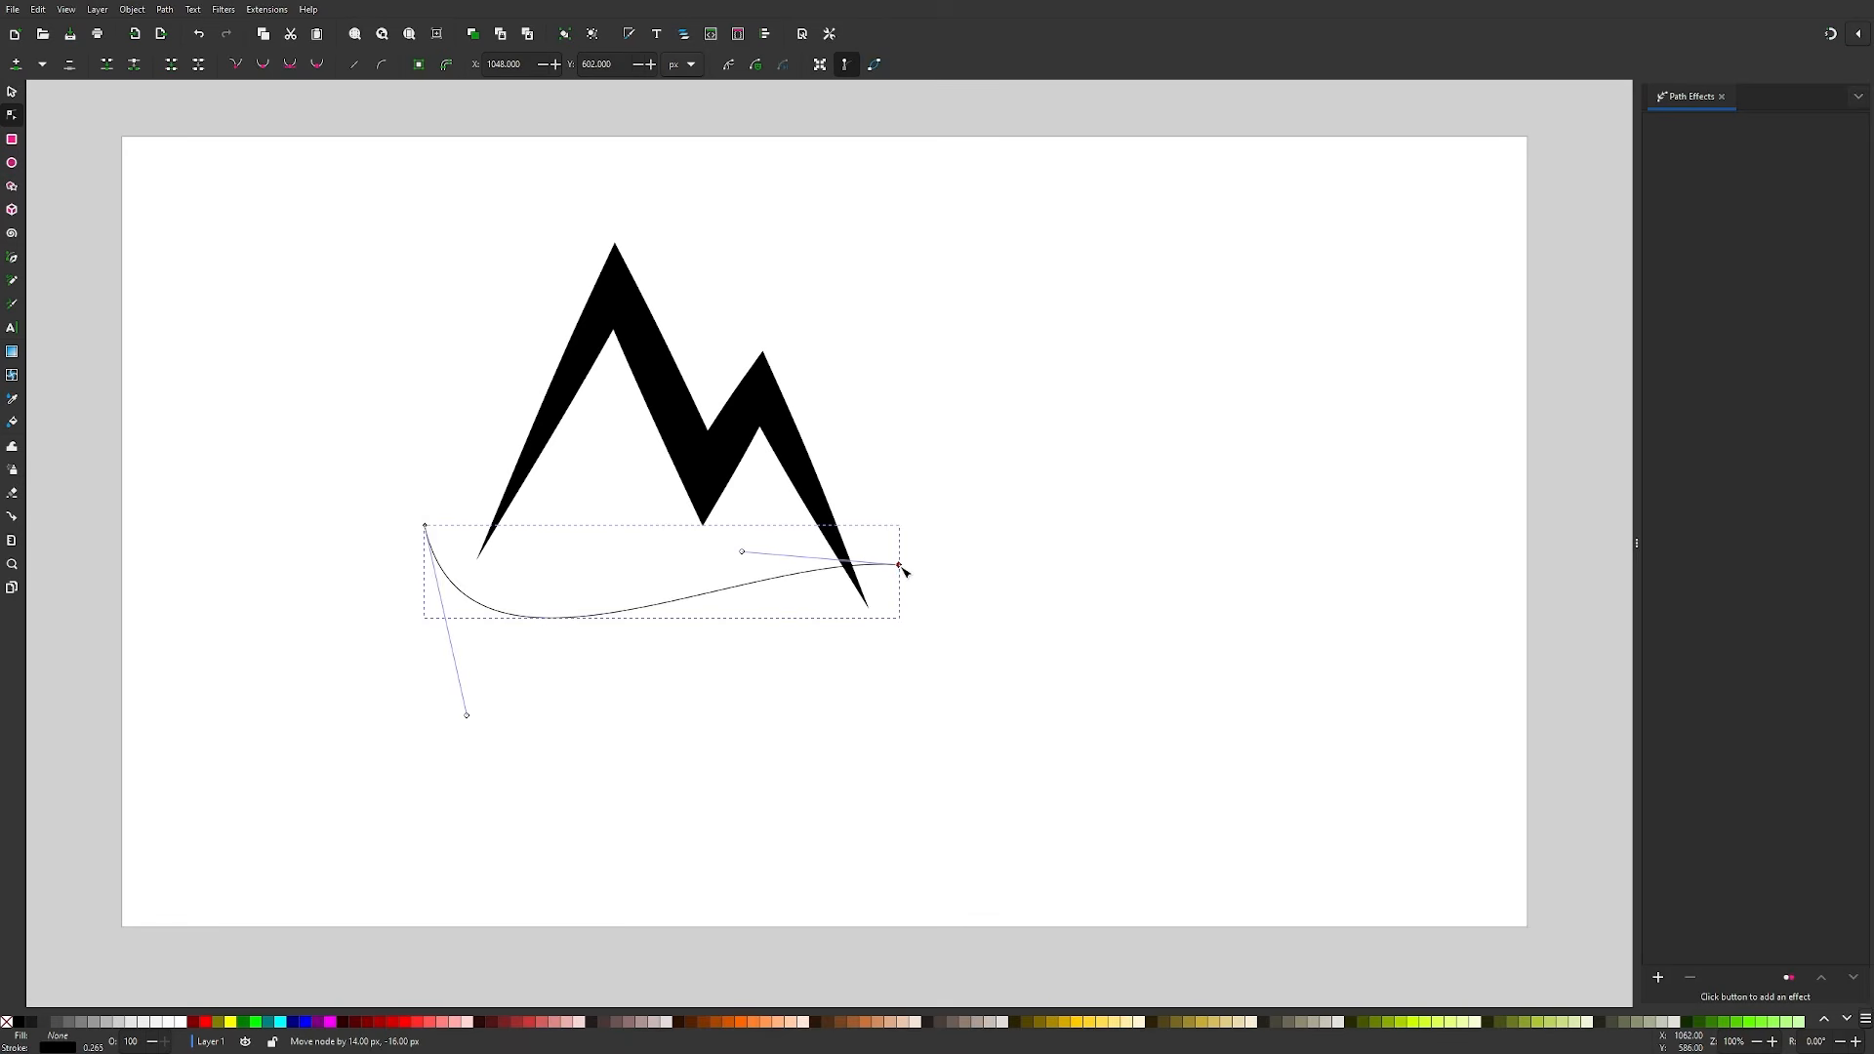
drag(744, 560, 798, 497)
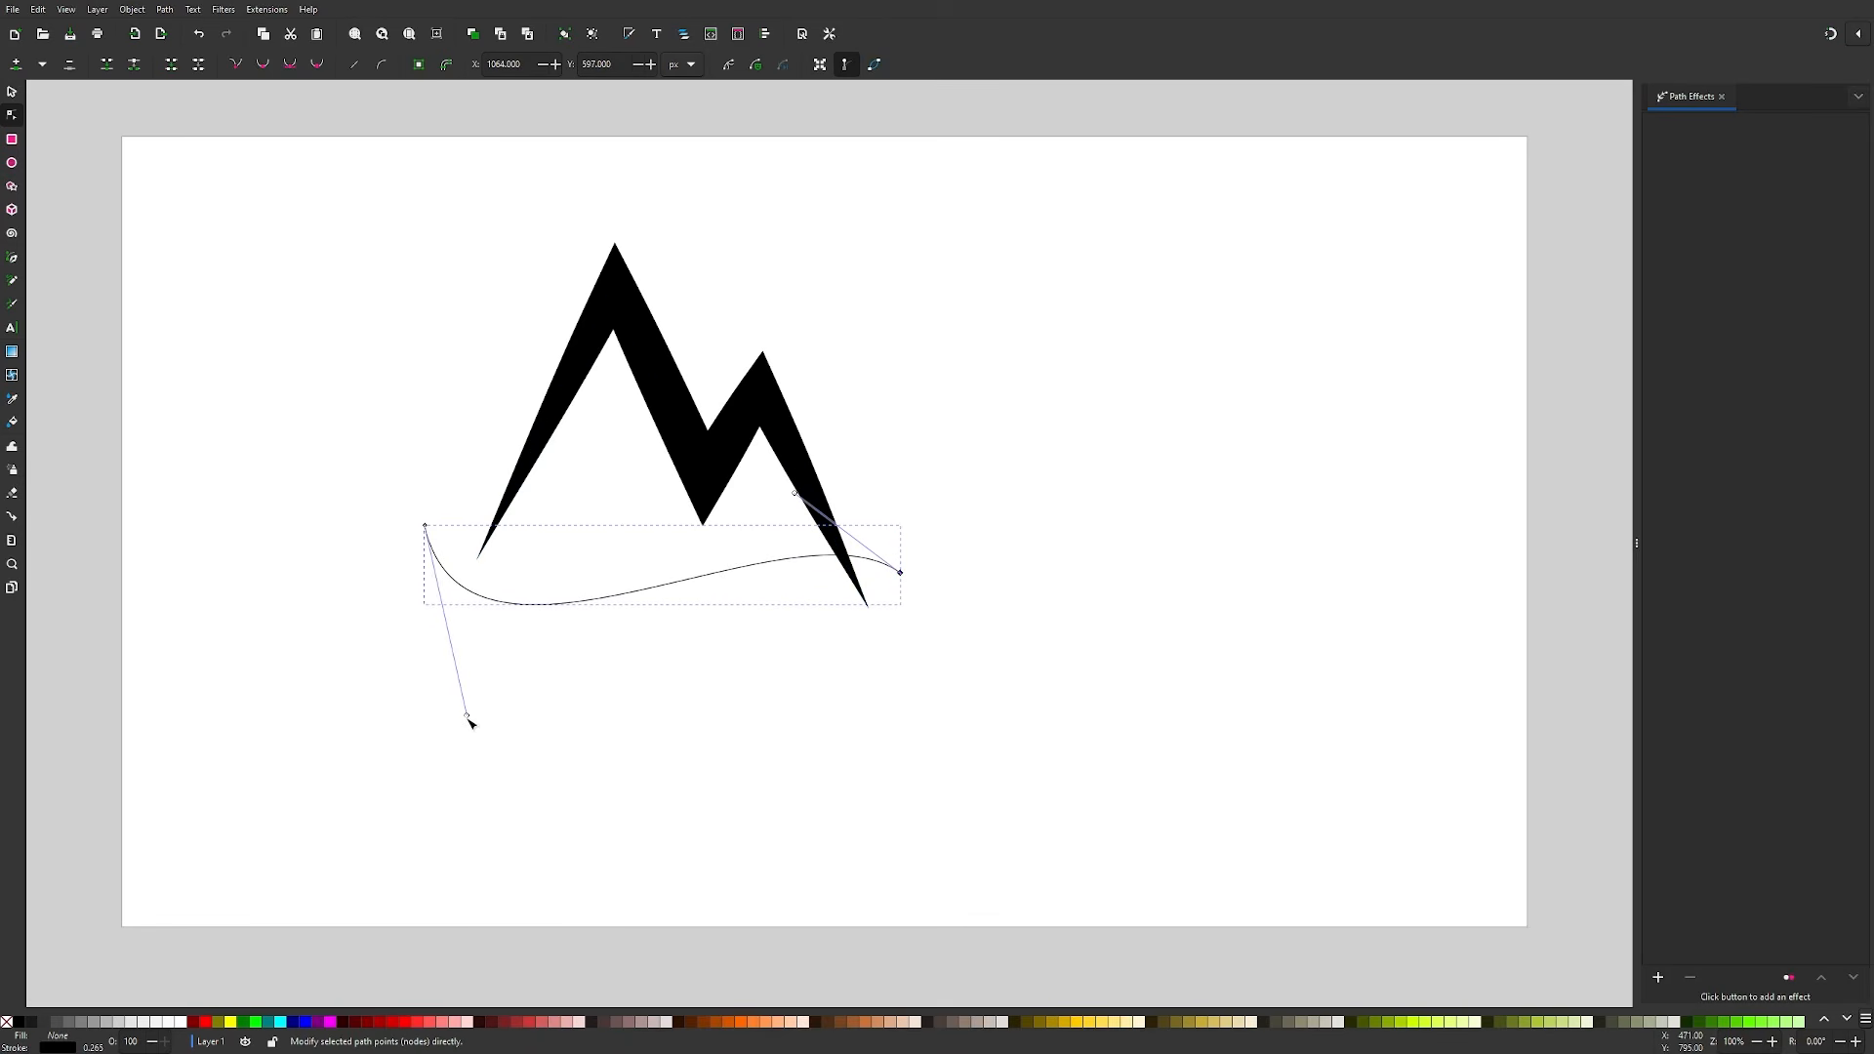
drag(467, 715, 561, 690)
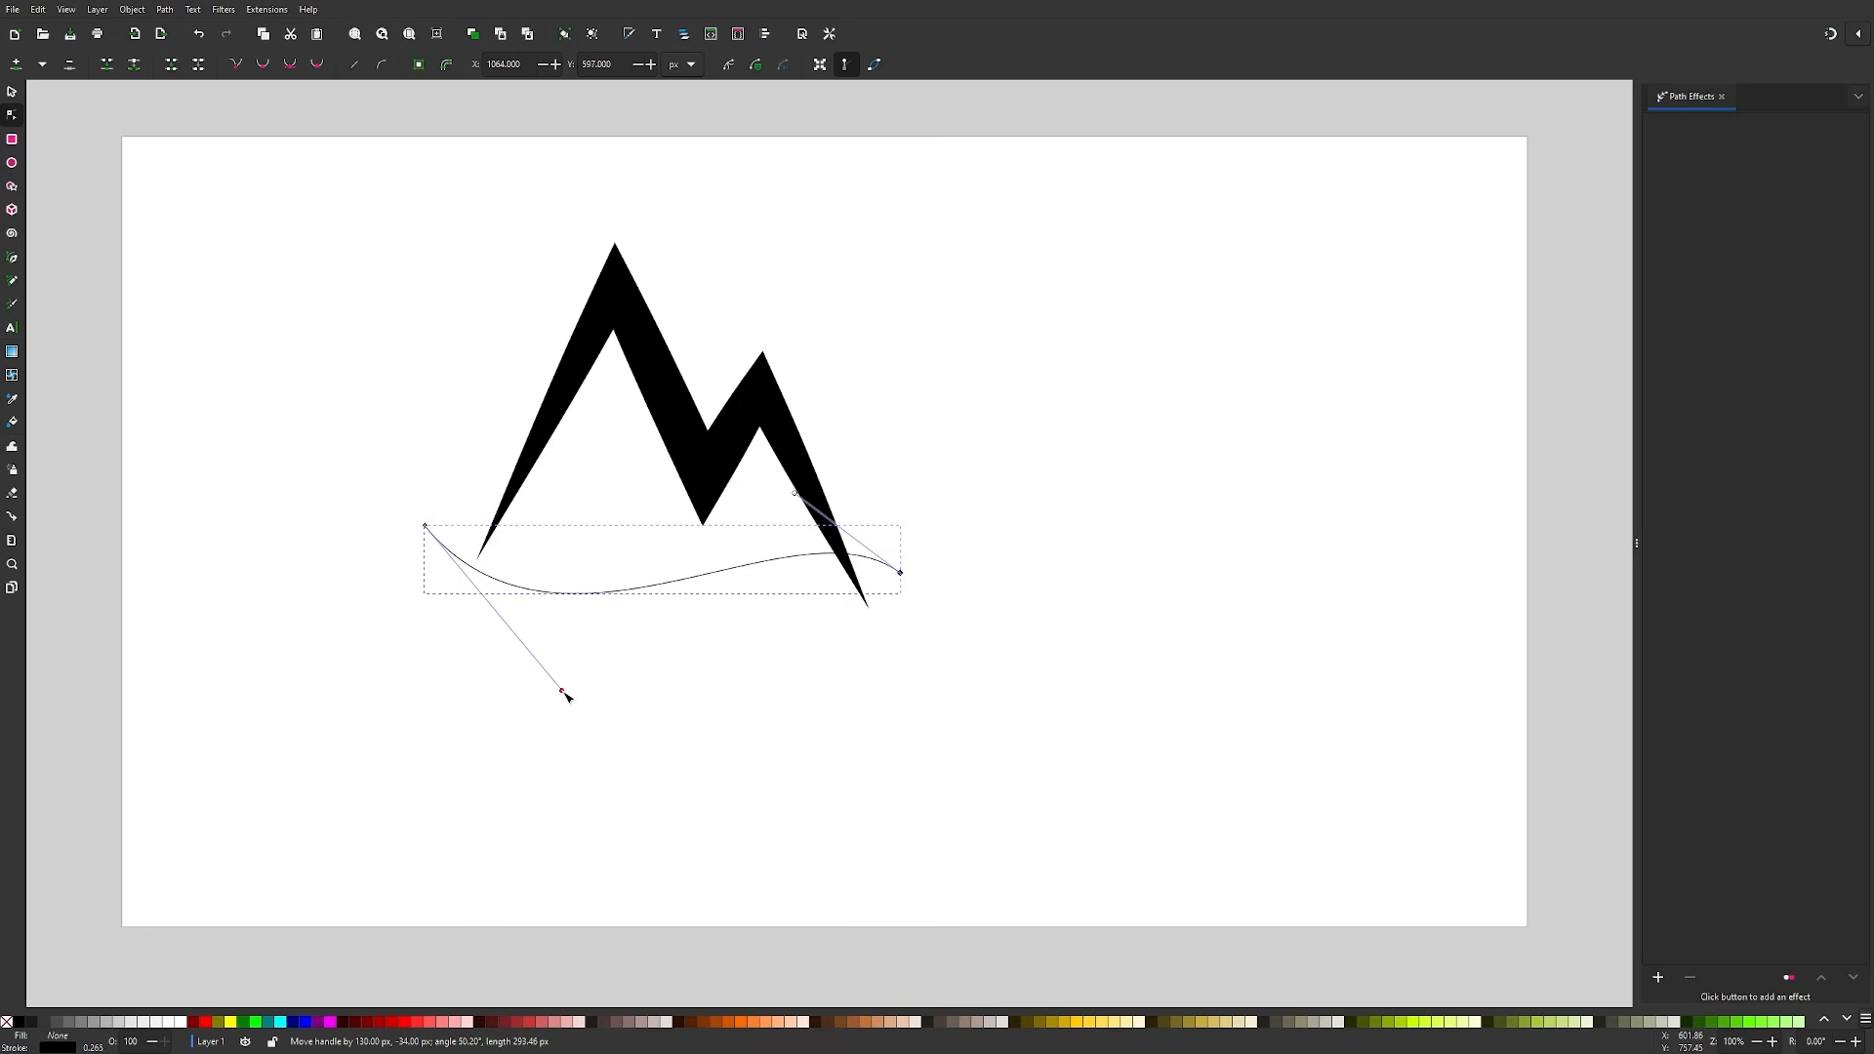
drag(913, 572, 936, 570)
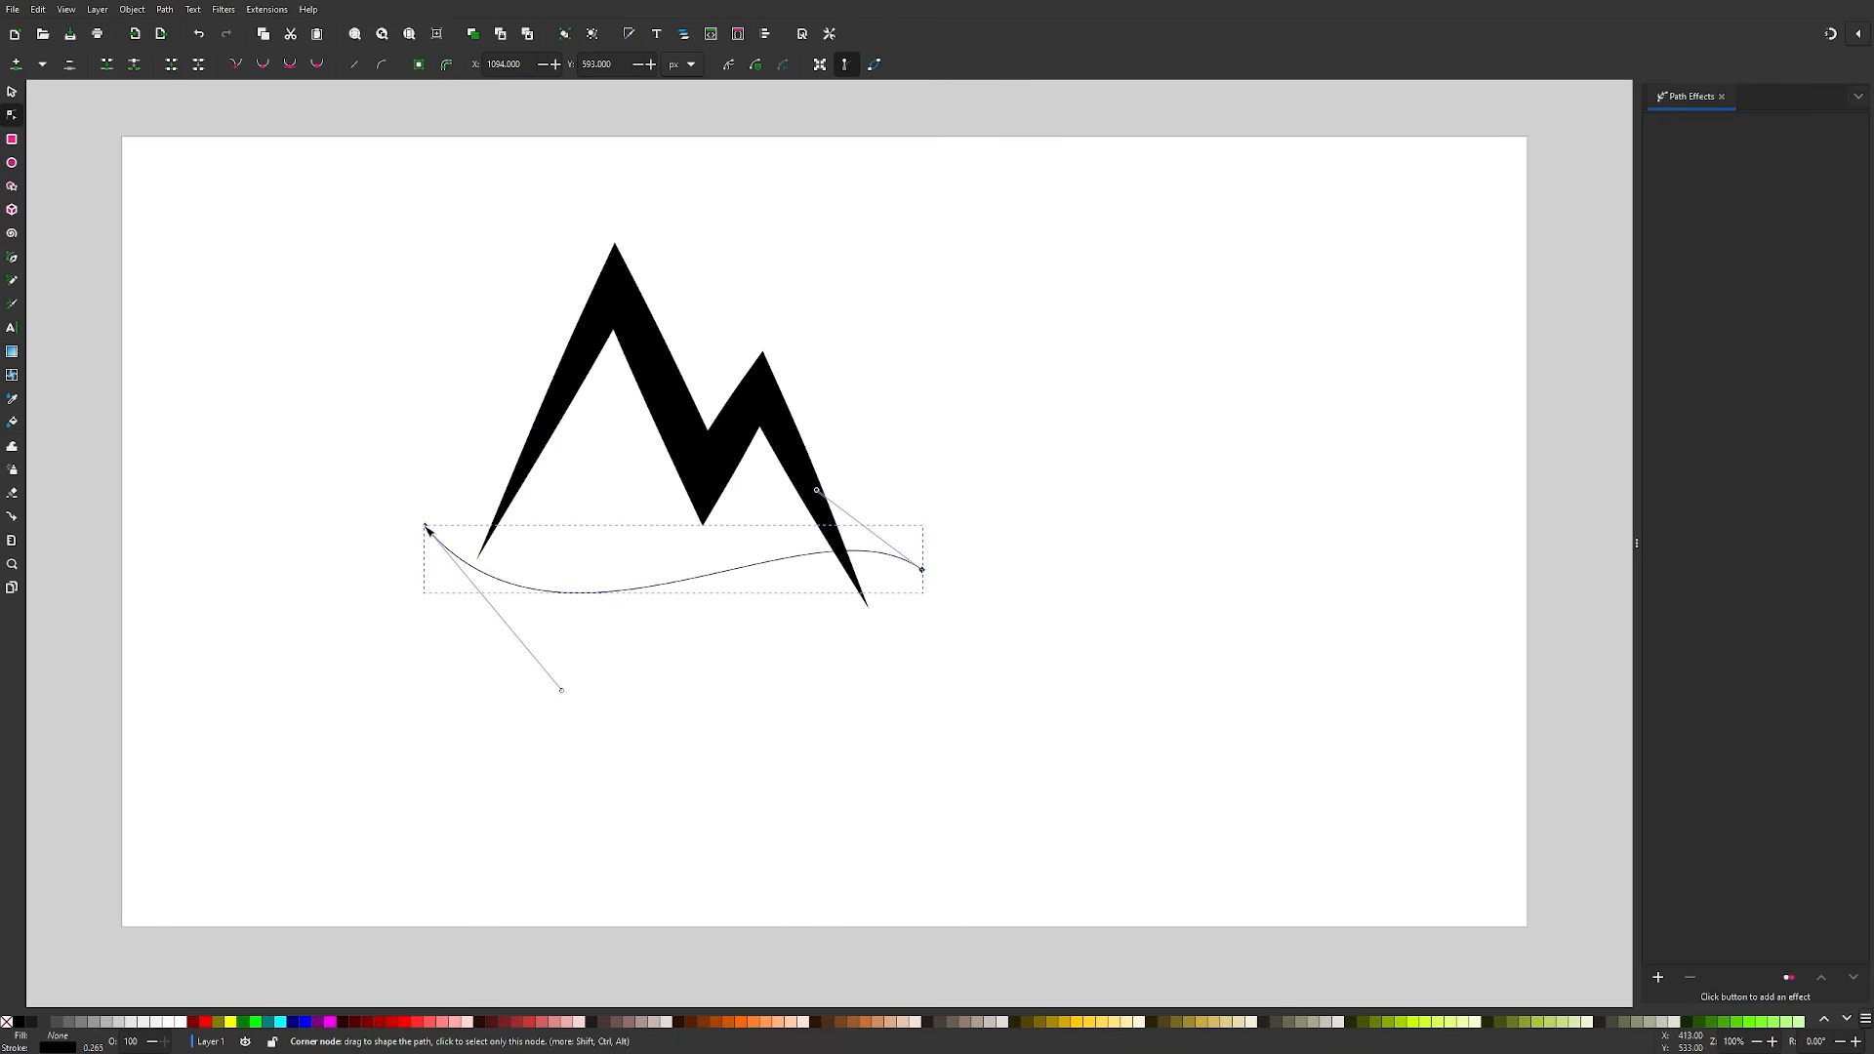
drag(425, 527, 420, 524)
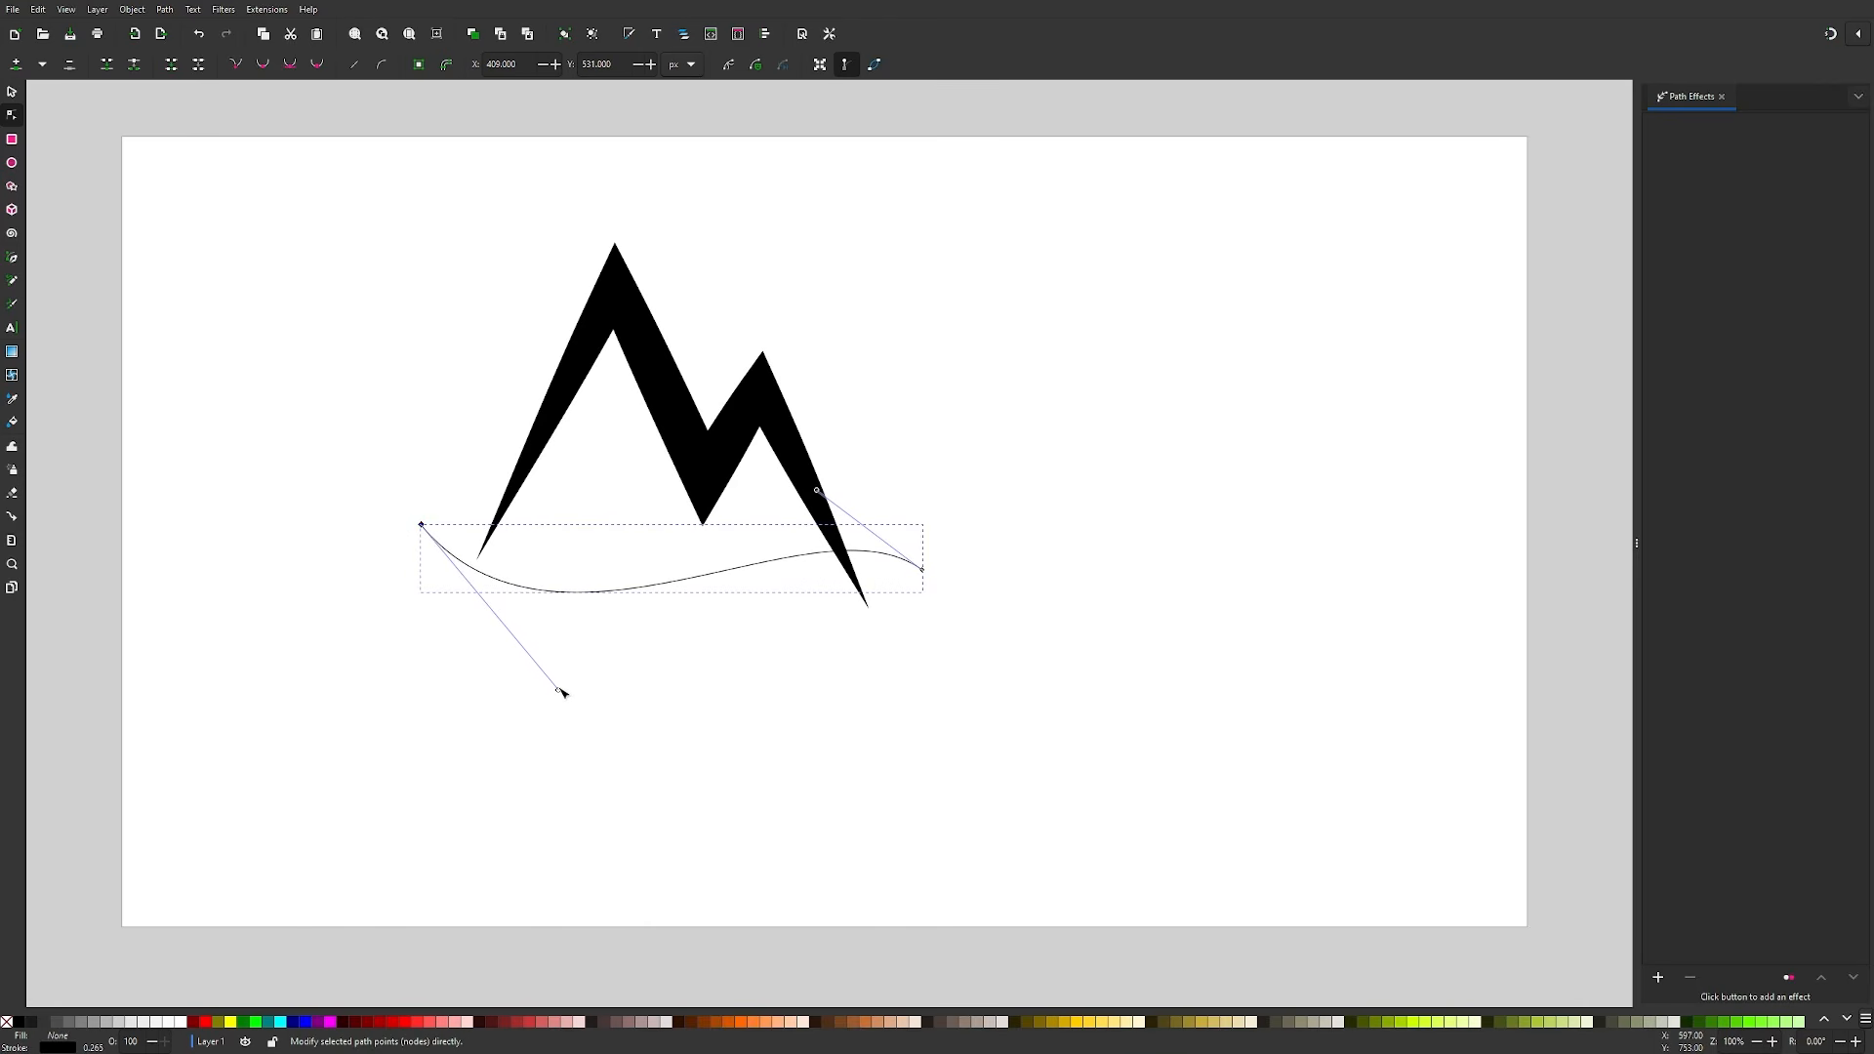
- Deepen the left bend of the base line and raise the mountain's right end node to sit just above that line
drag(561, 691, 534, 703)
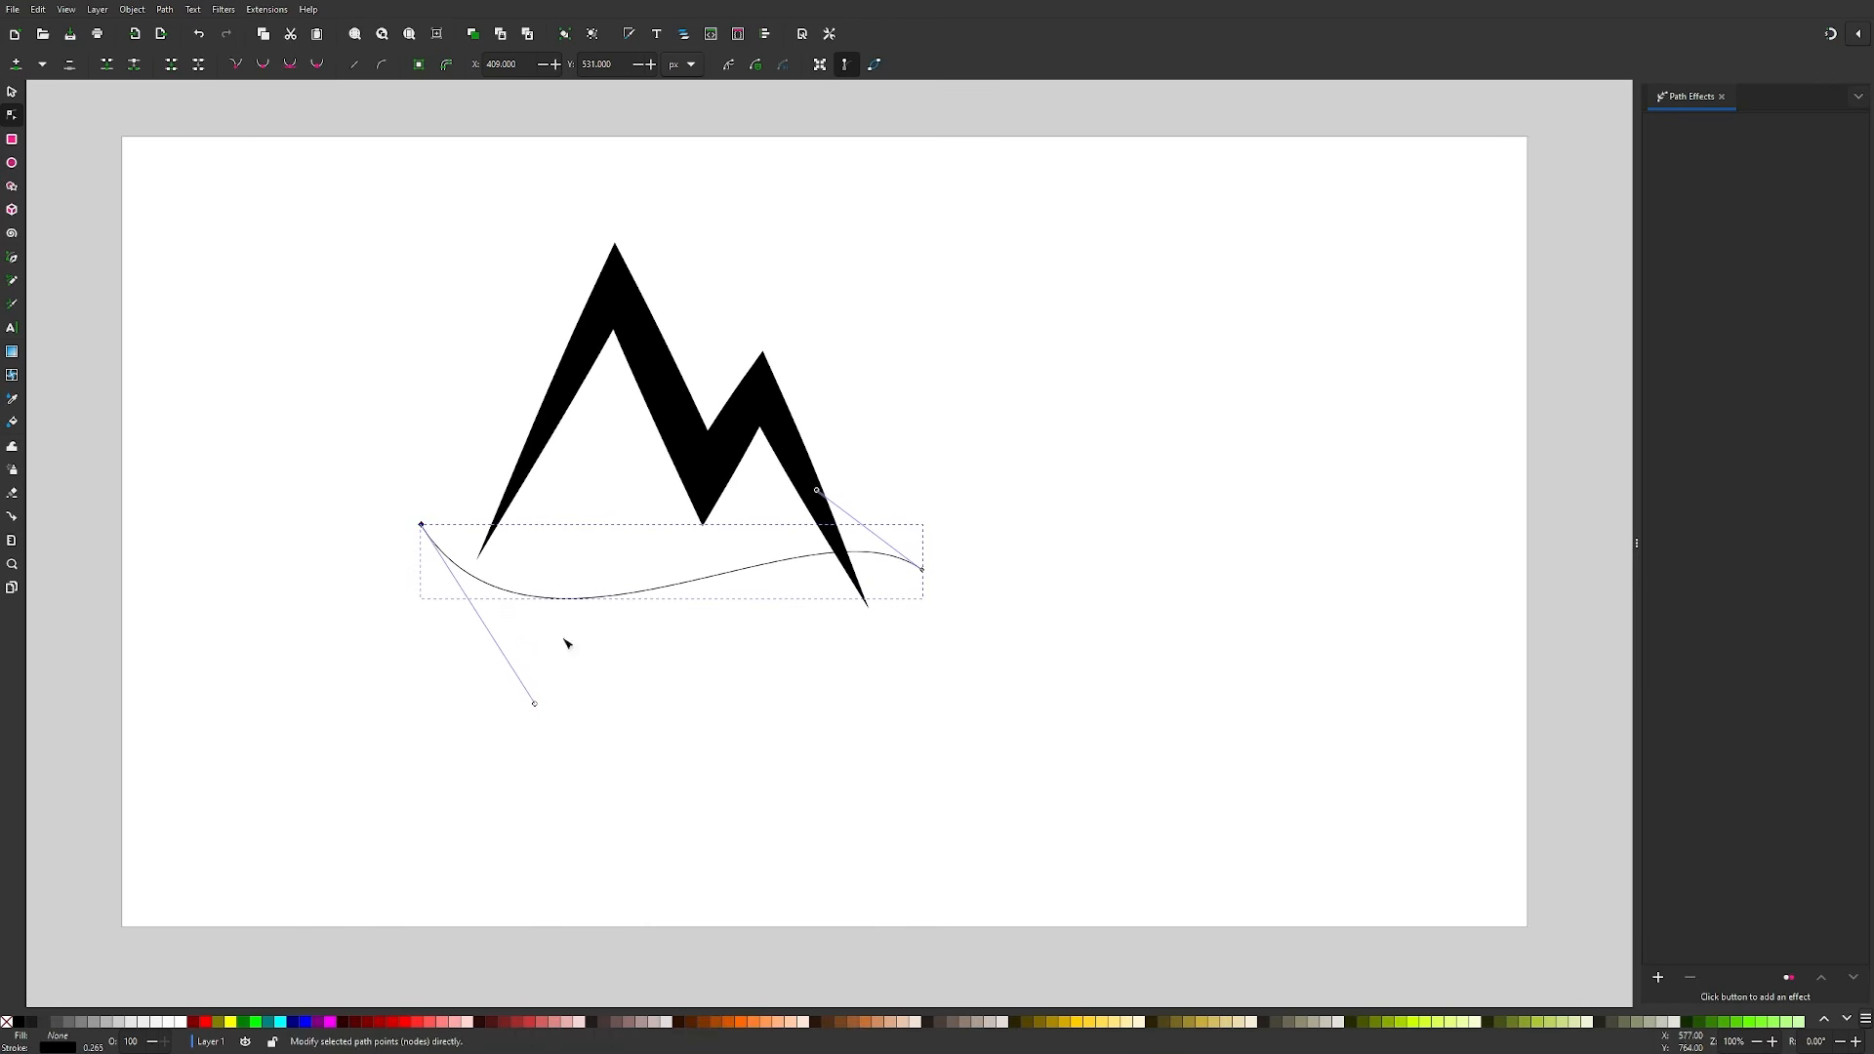
click(732, 444)
drag(870, 616, 832, 527)
- Apply a Power stroke effect to the base line and widen it at its middle, left and right width points, leaving the ends tapered
click(810, 563)
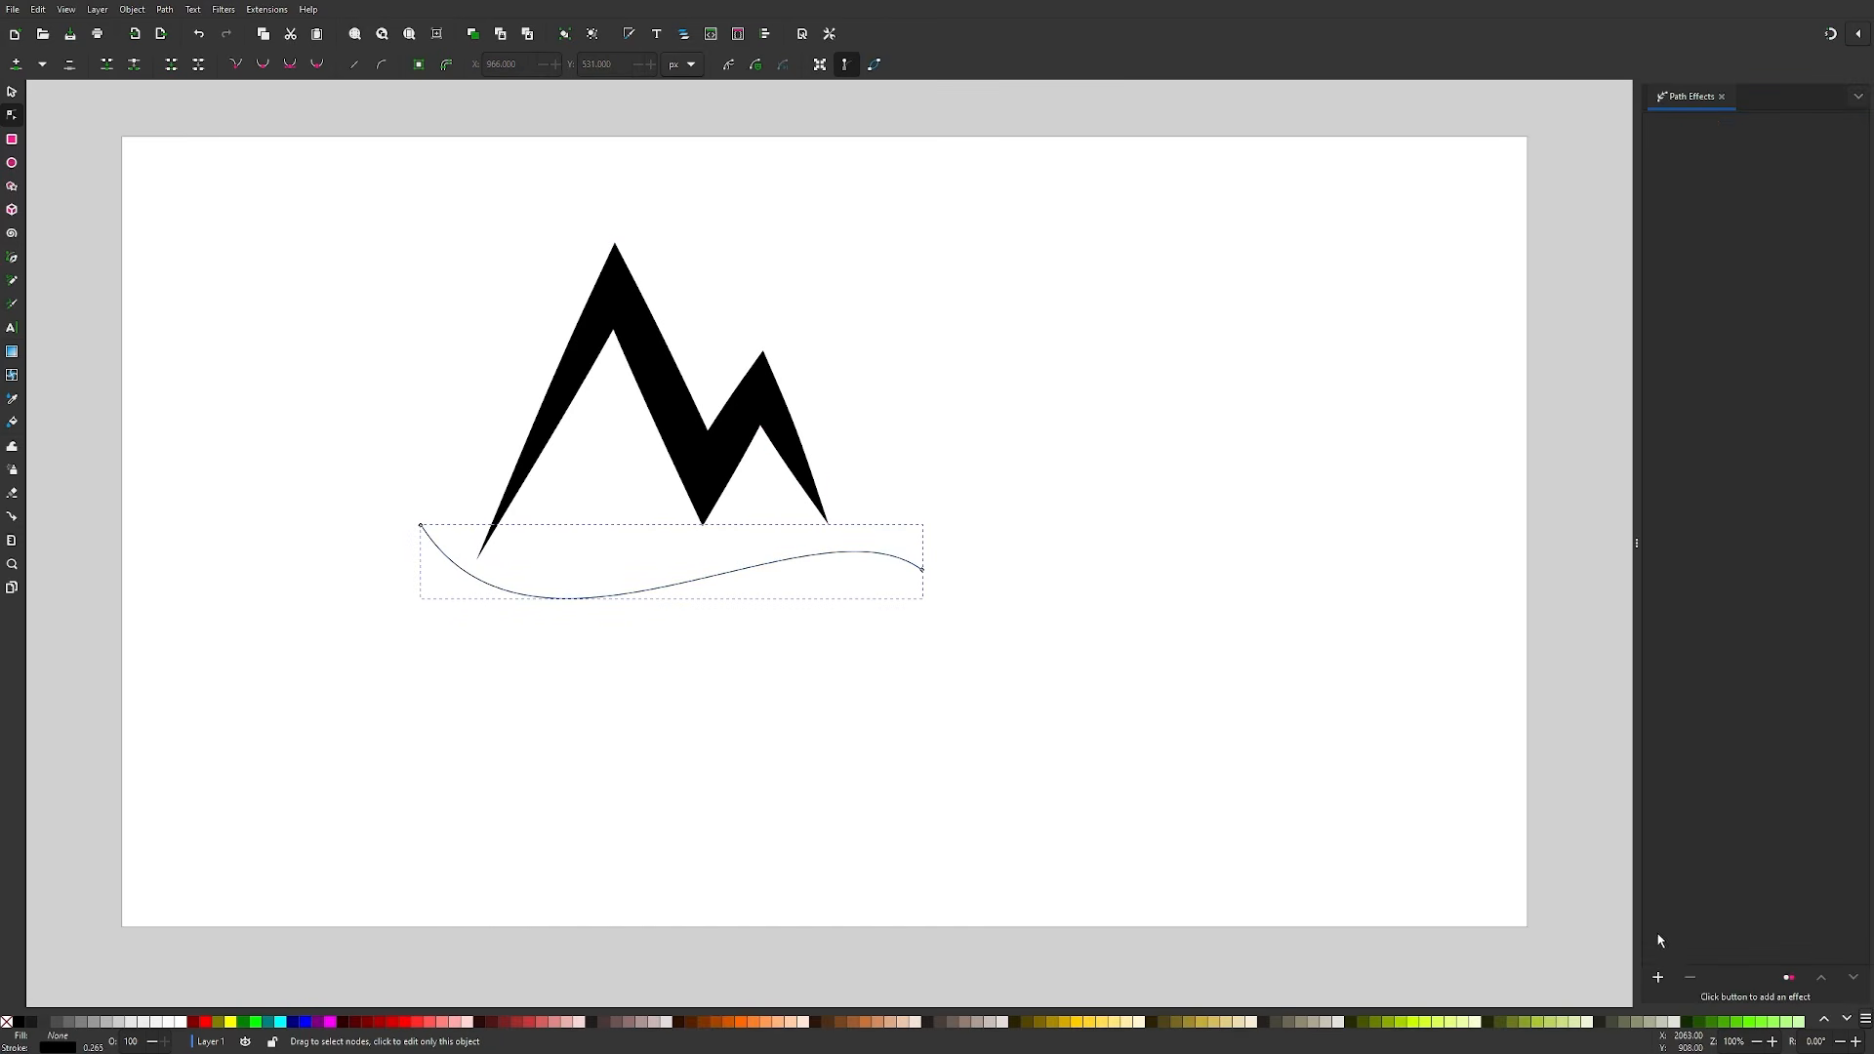
click(1657, 977)
click(1040, 305)
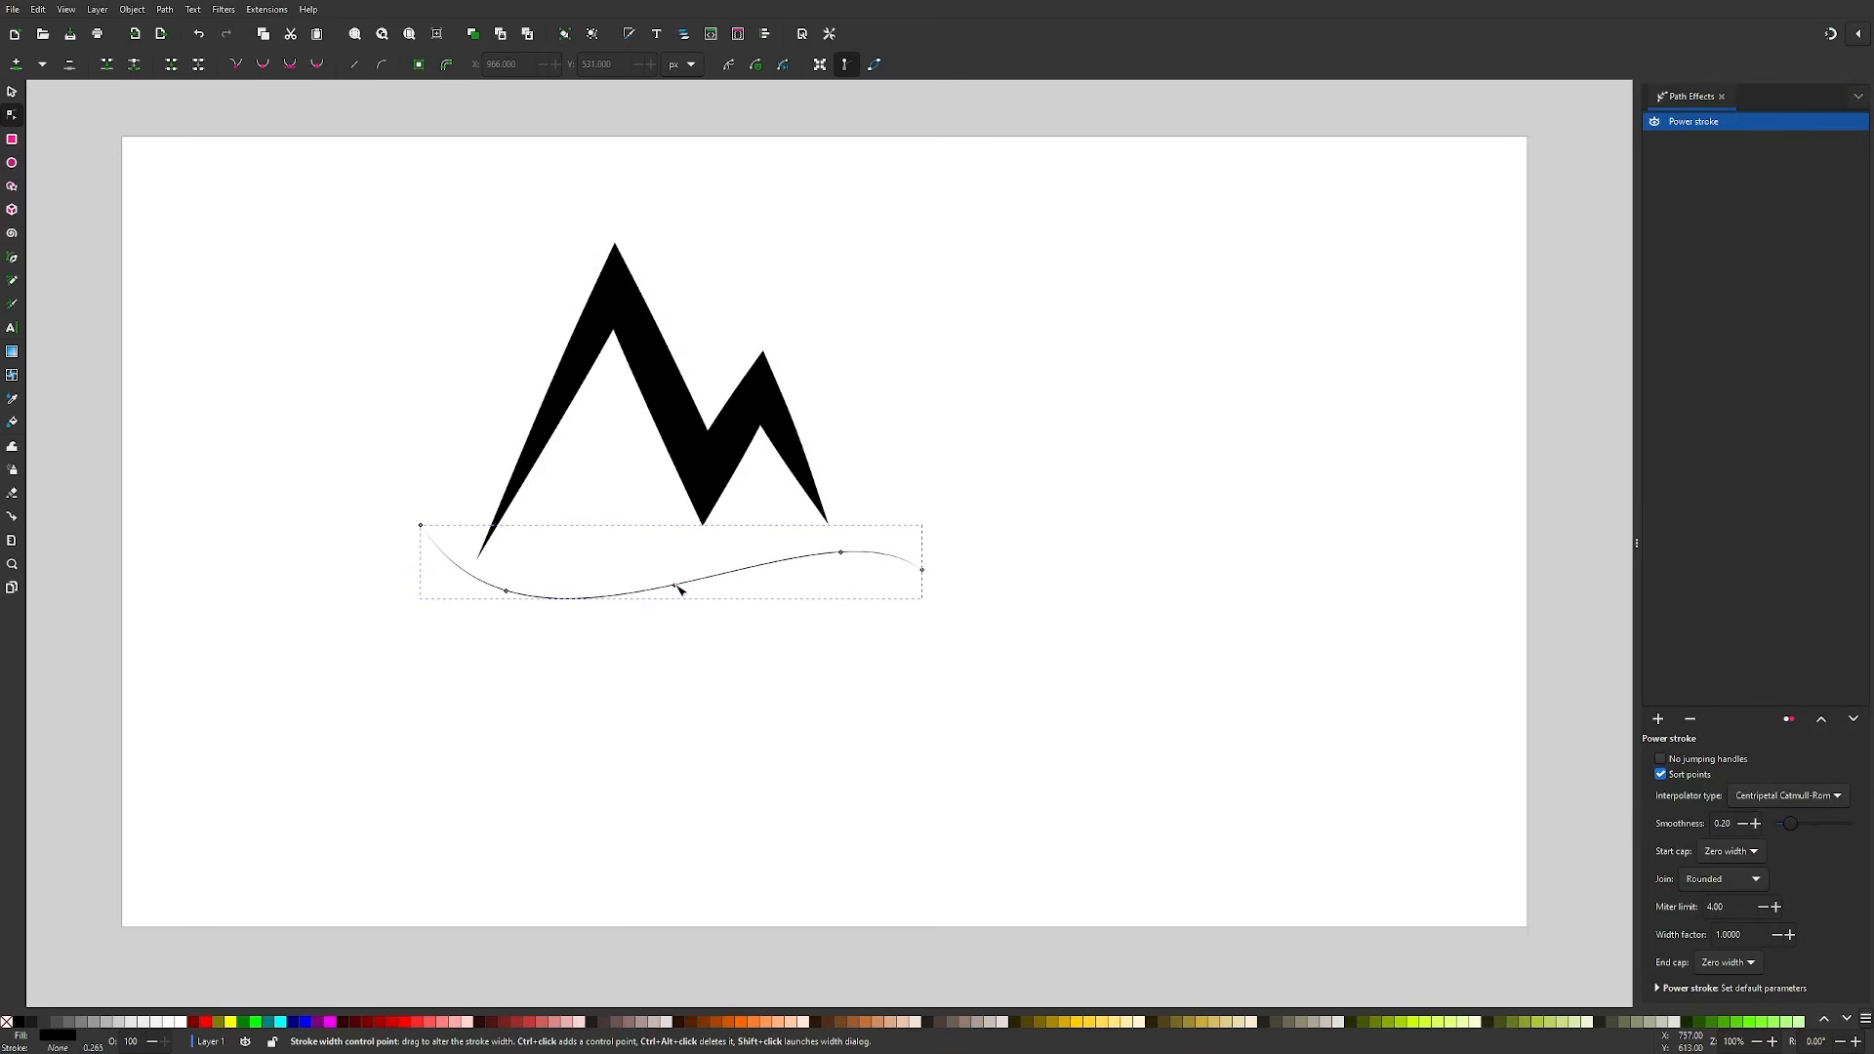
drag(679, 586, 693, 599)
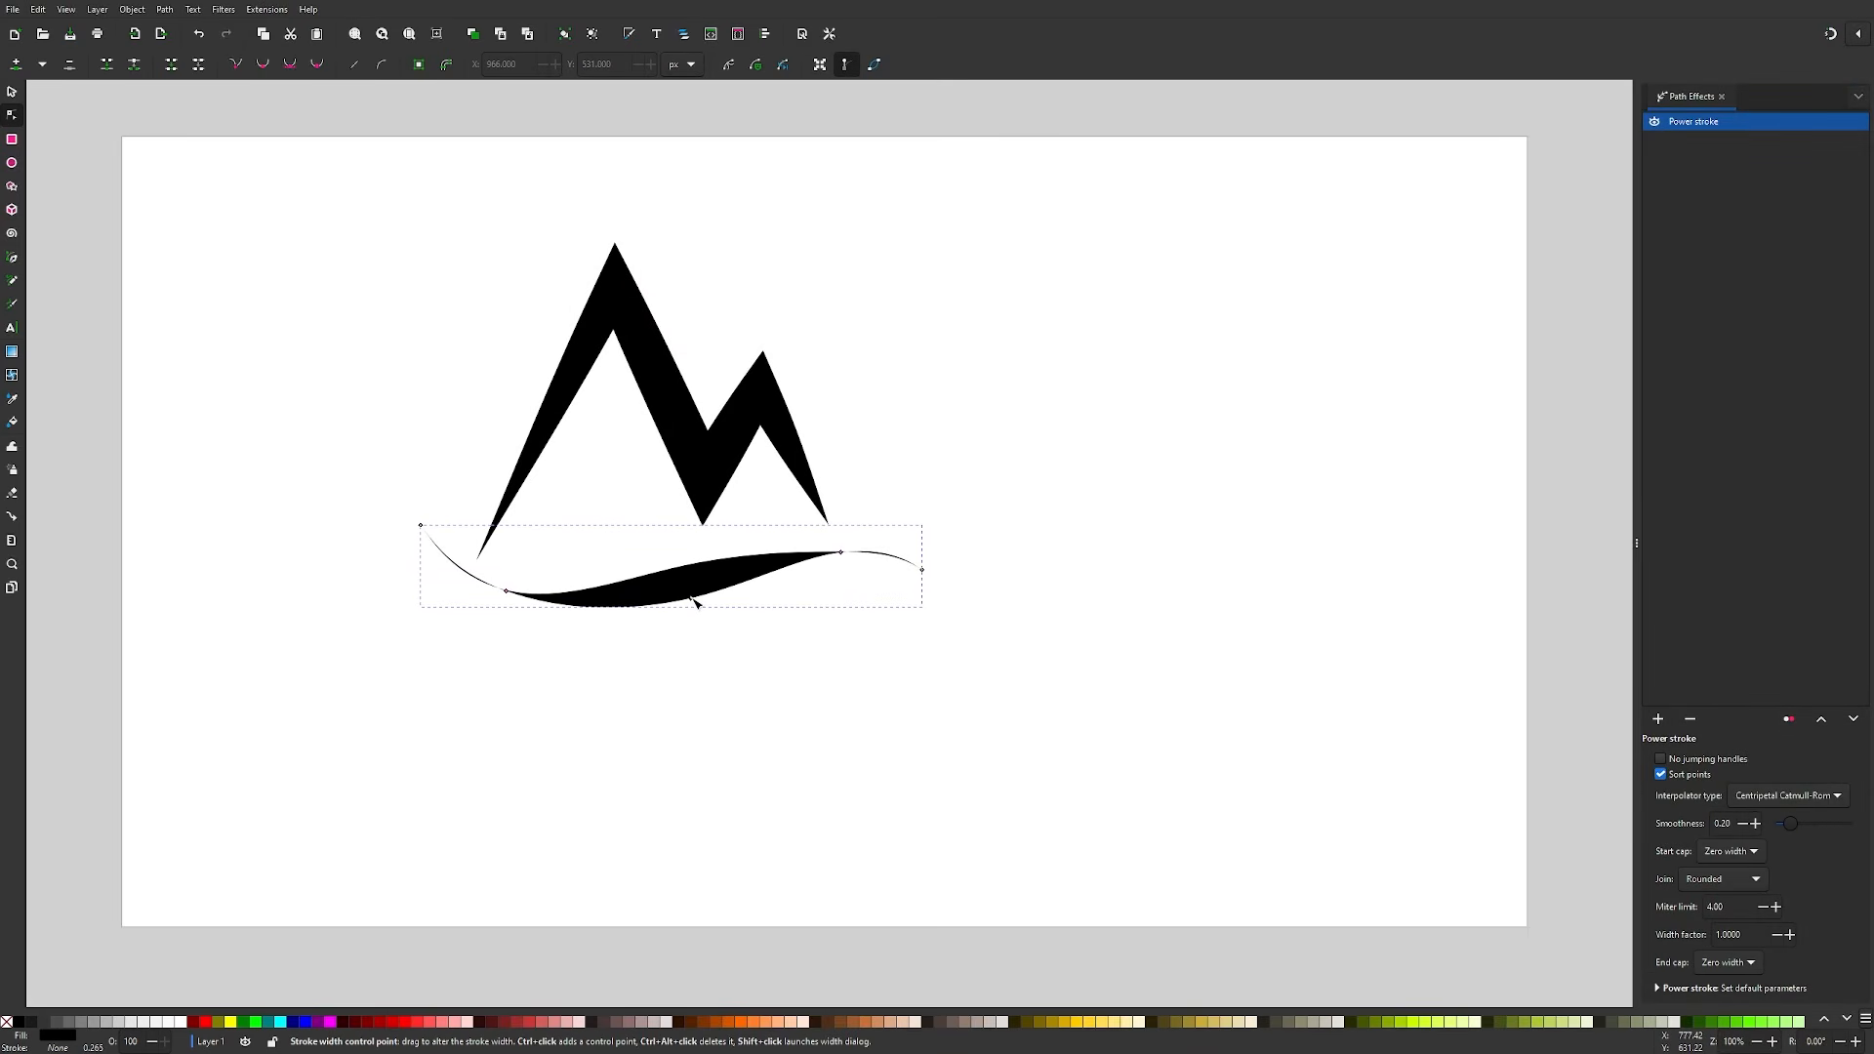
drag(506, 598, 501, 603)
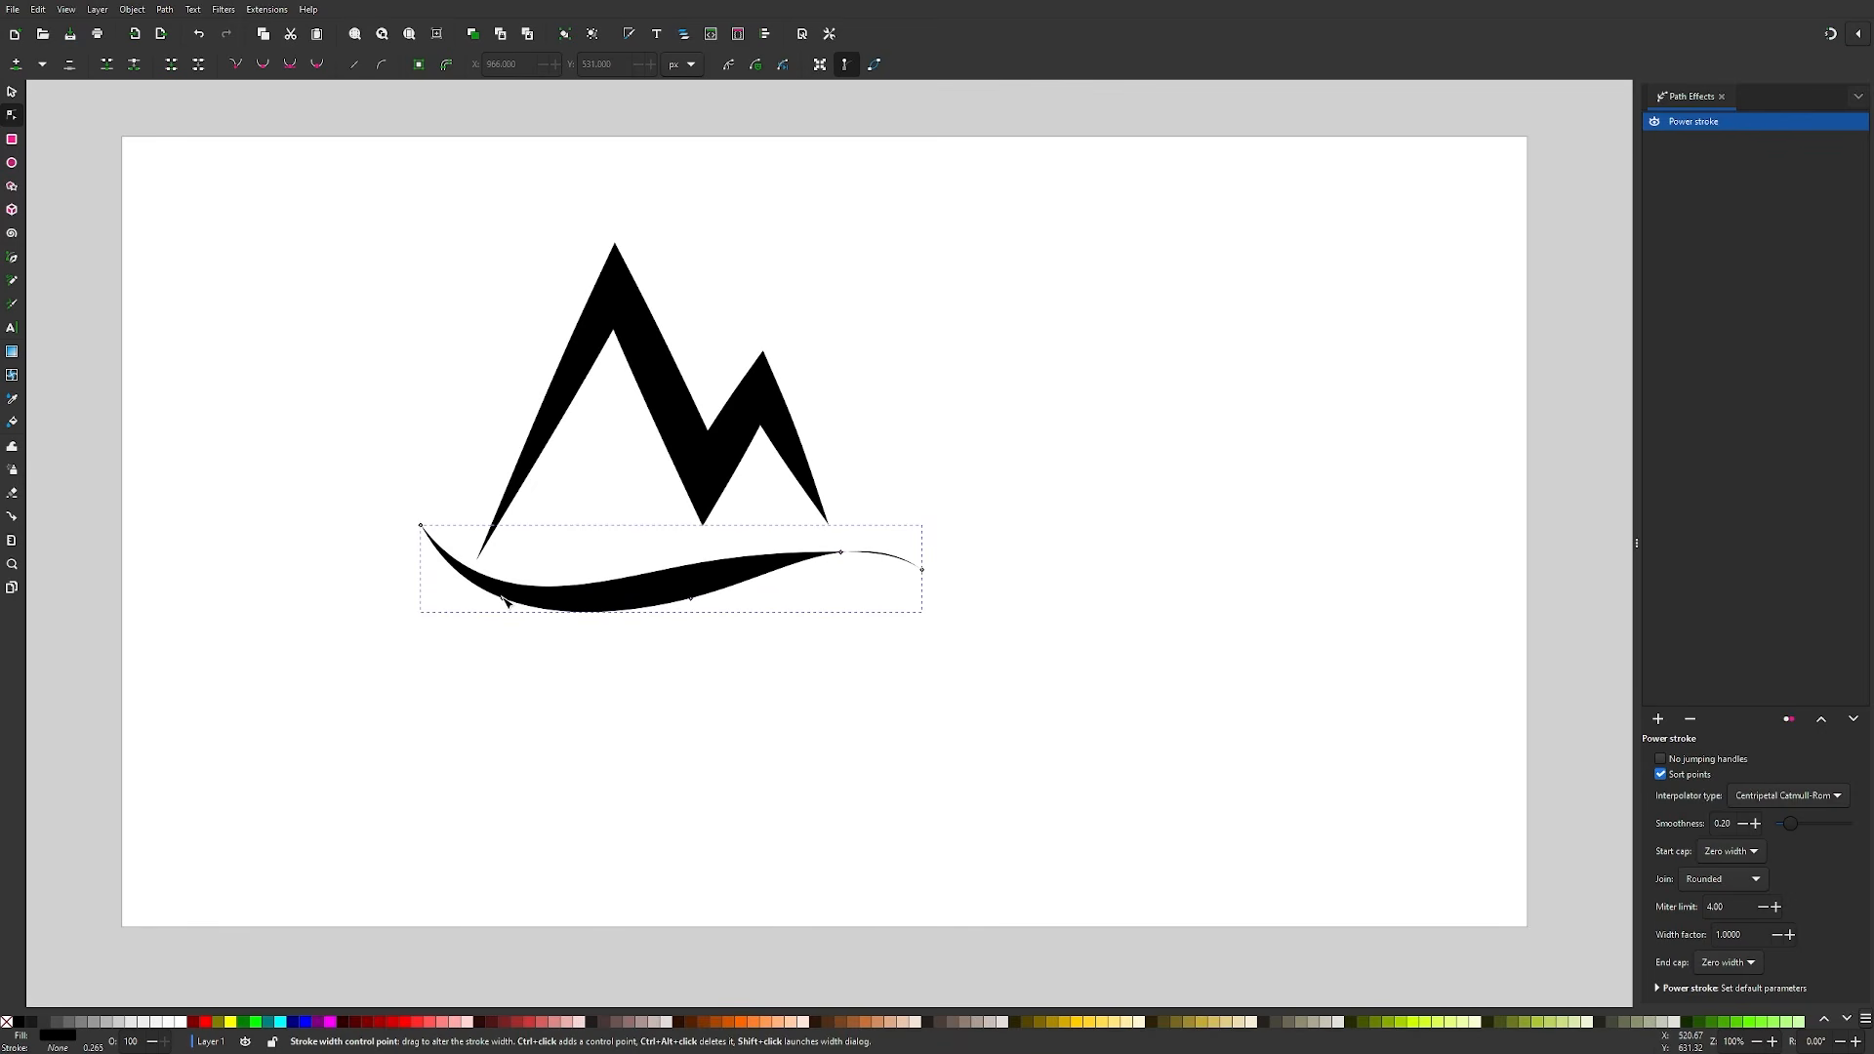
drag(844, 552, 839, 555)
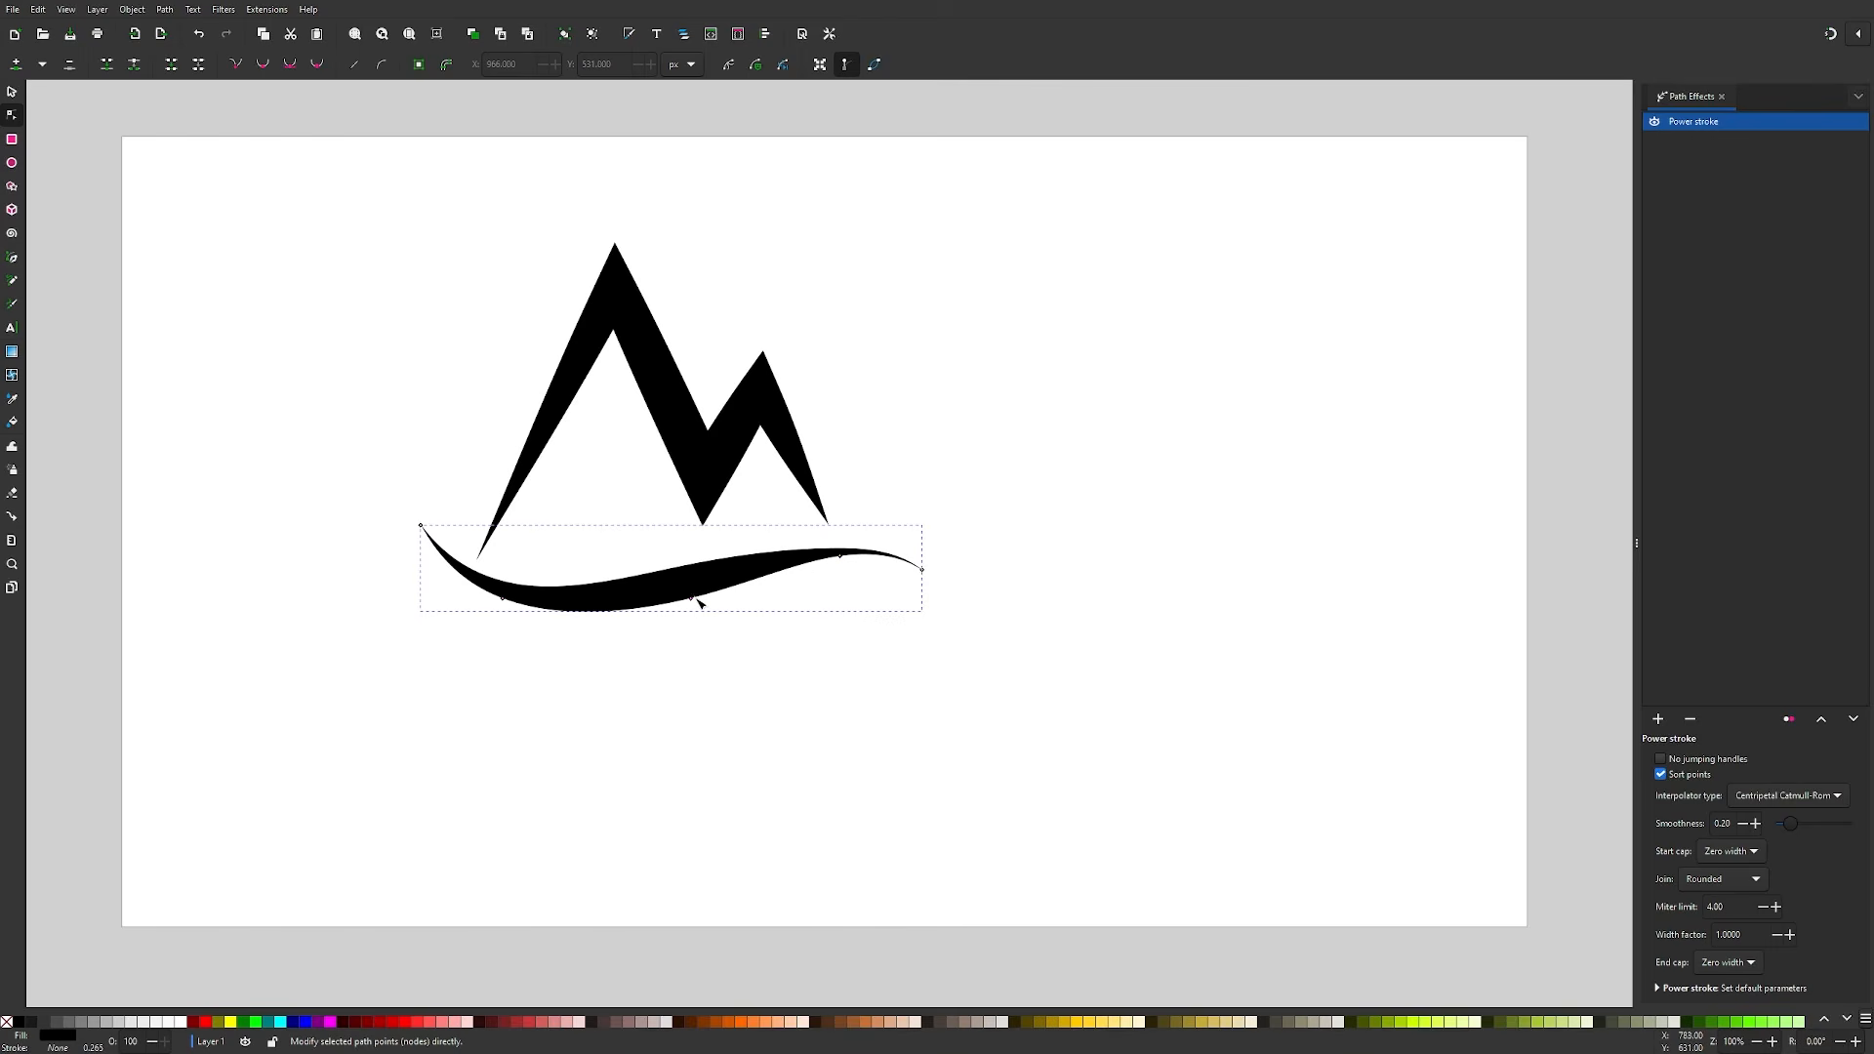
drag(696, 605, 699, 603)
- Move the mountain's right end node to about X 973, Y 540 px, and nudge its second peak and valley nodes slightly left
click(708, 467)
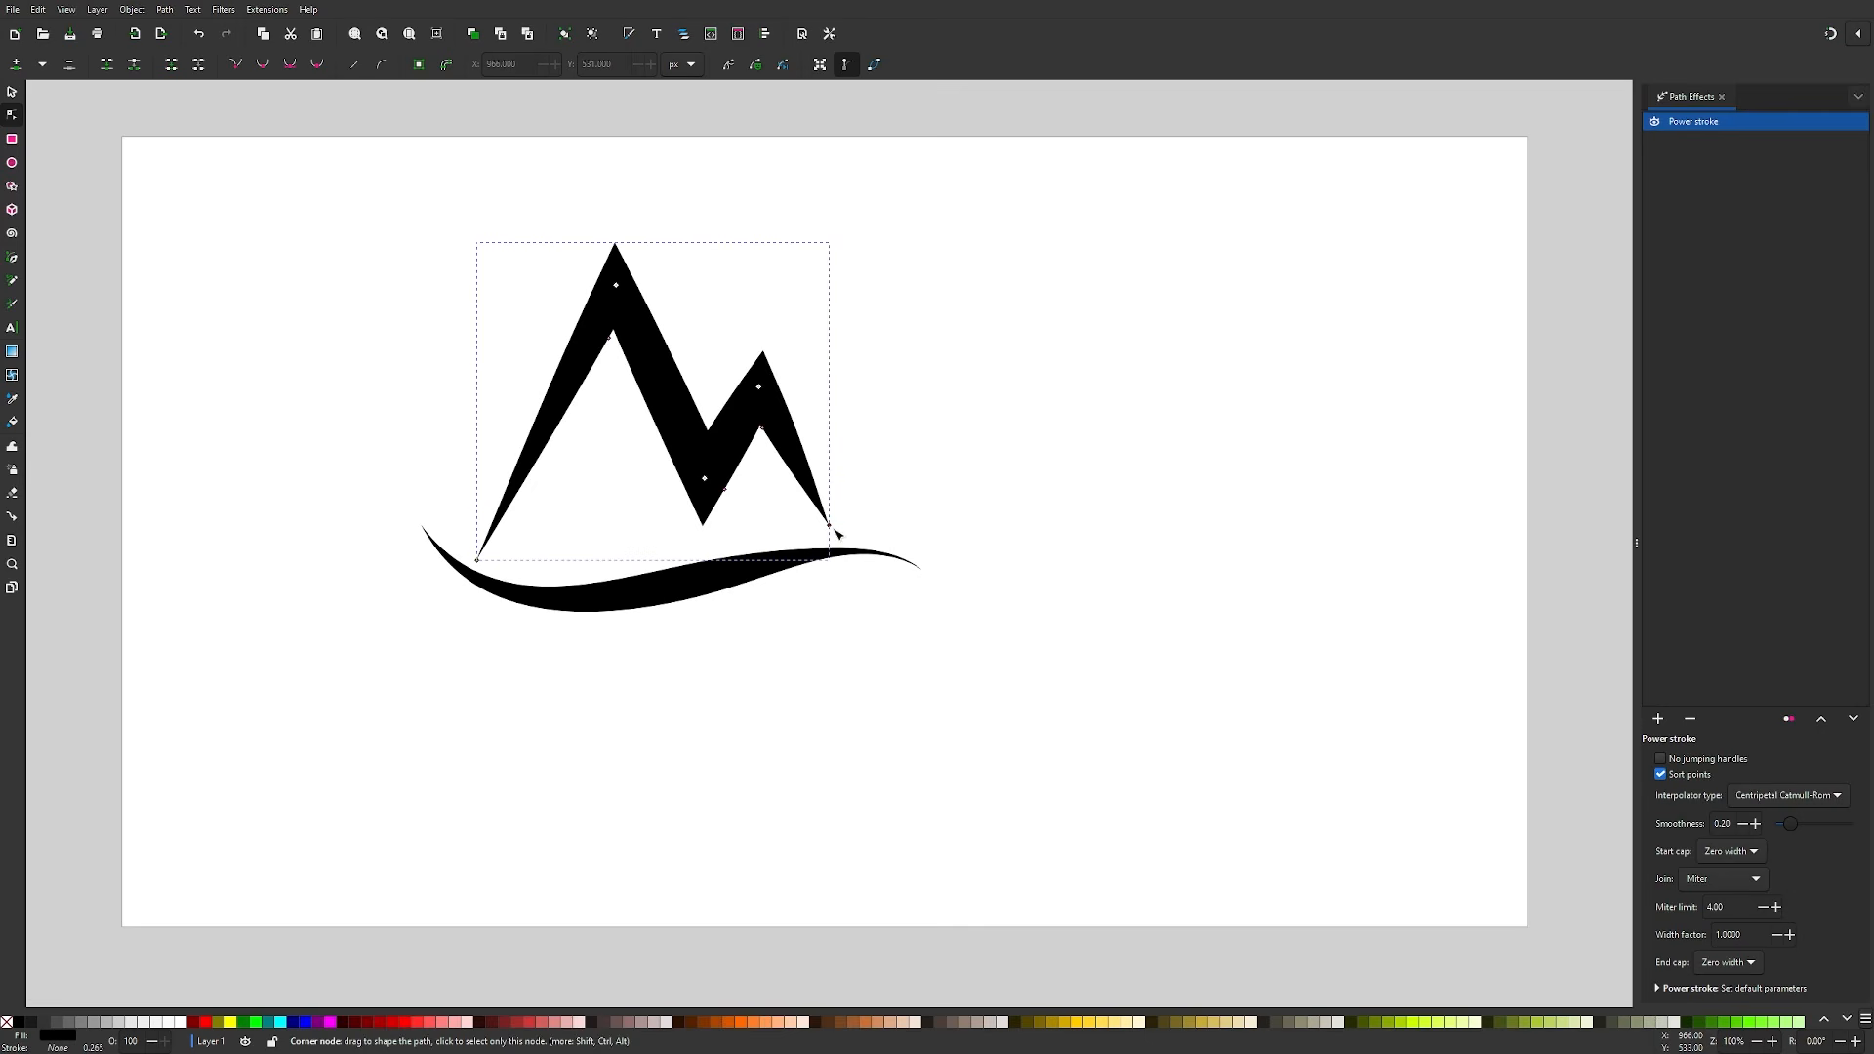
drag(836, 531, 840, 538)
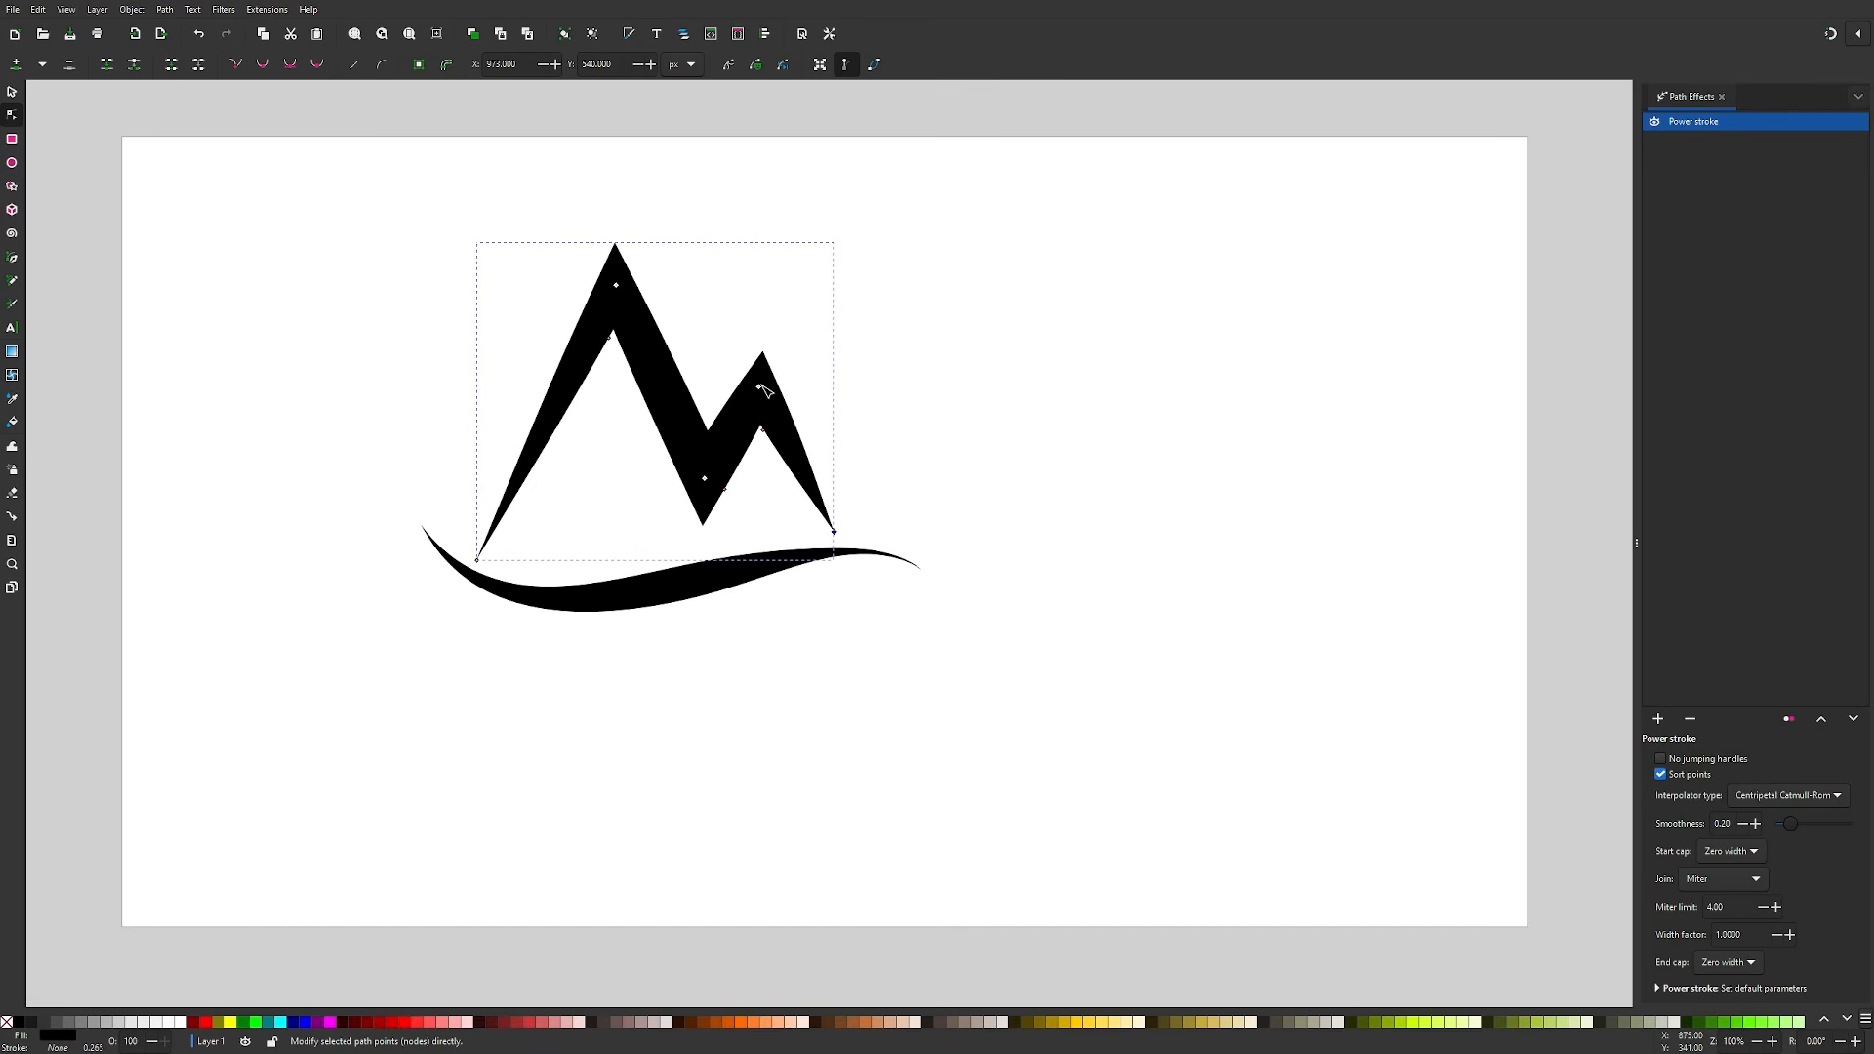
drag(762, 386, 758, 382)
drag(705, 481, 702, 480)
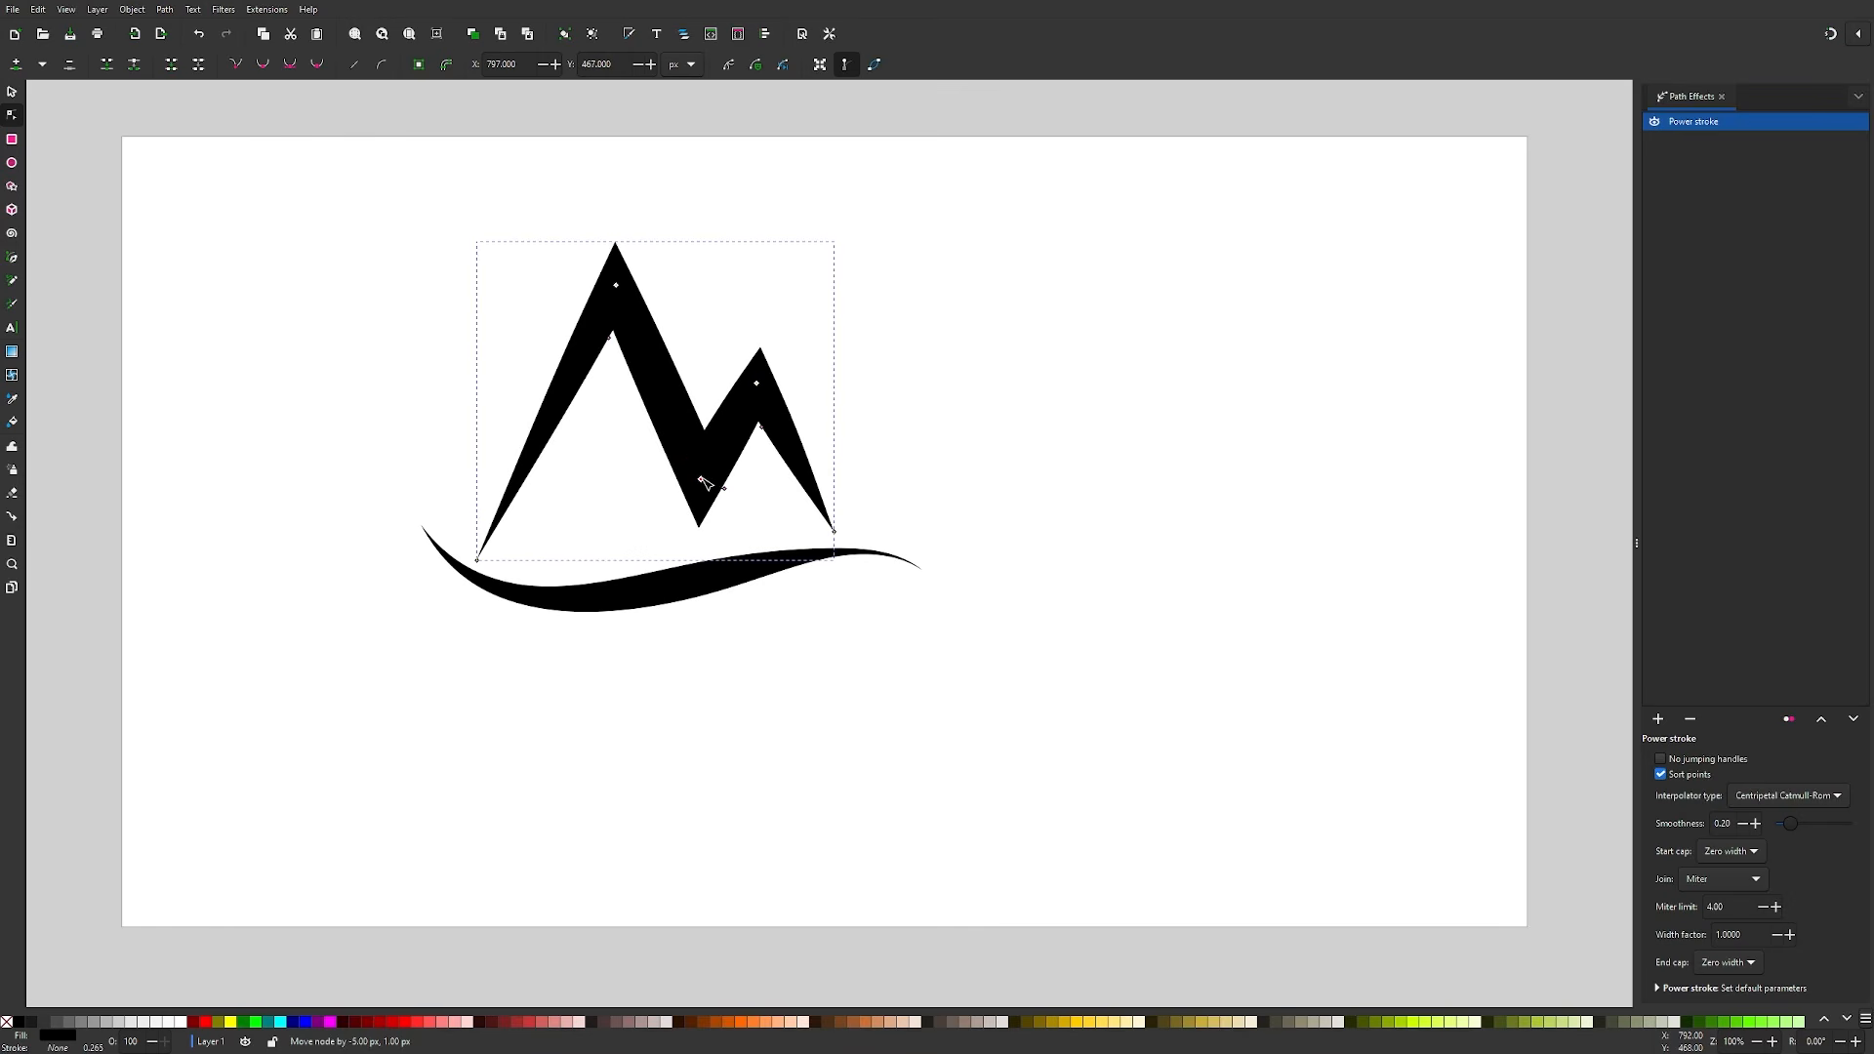
click(12, 92)
click(1096, 380)
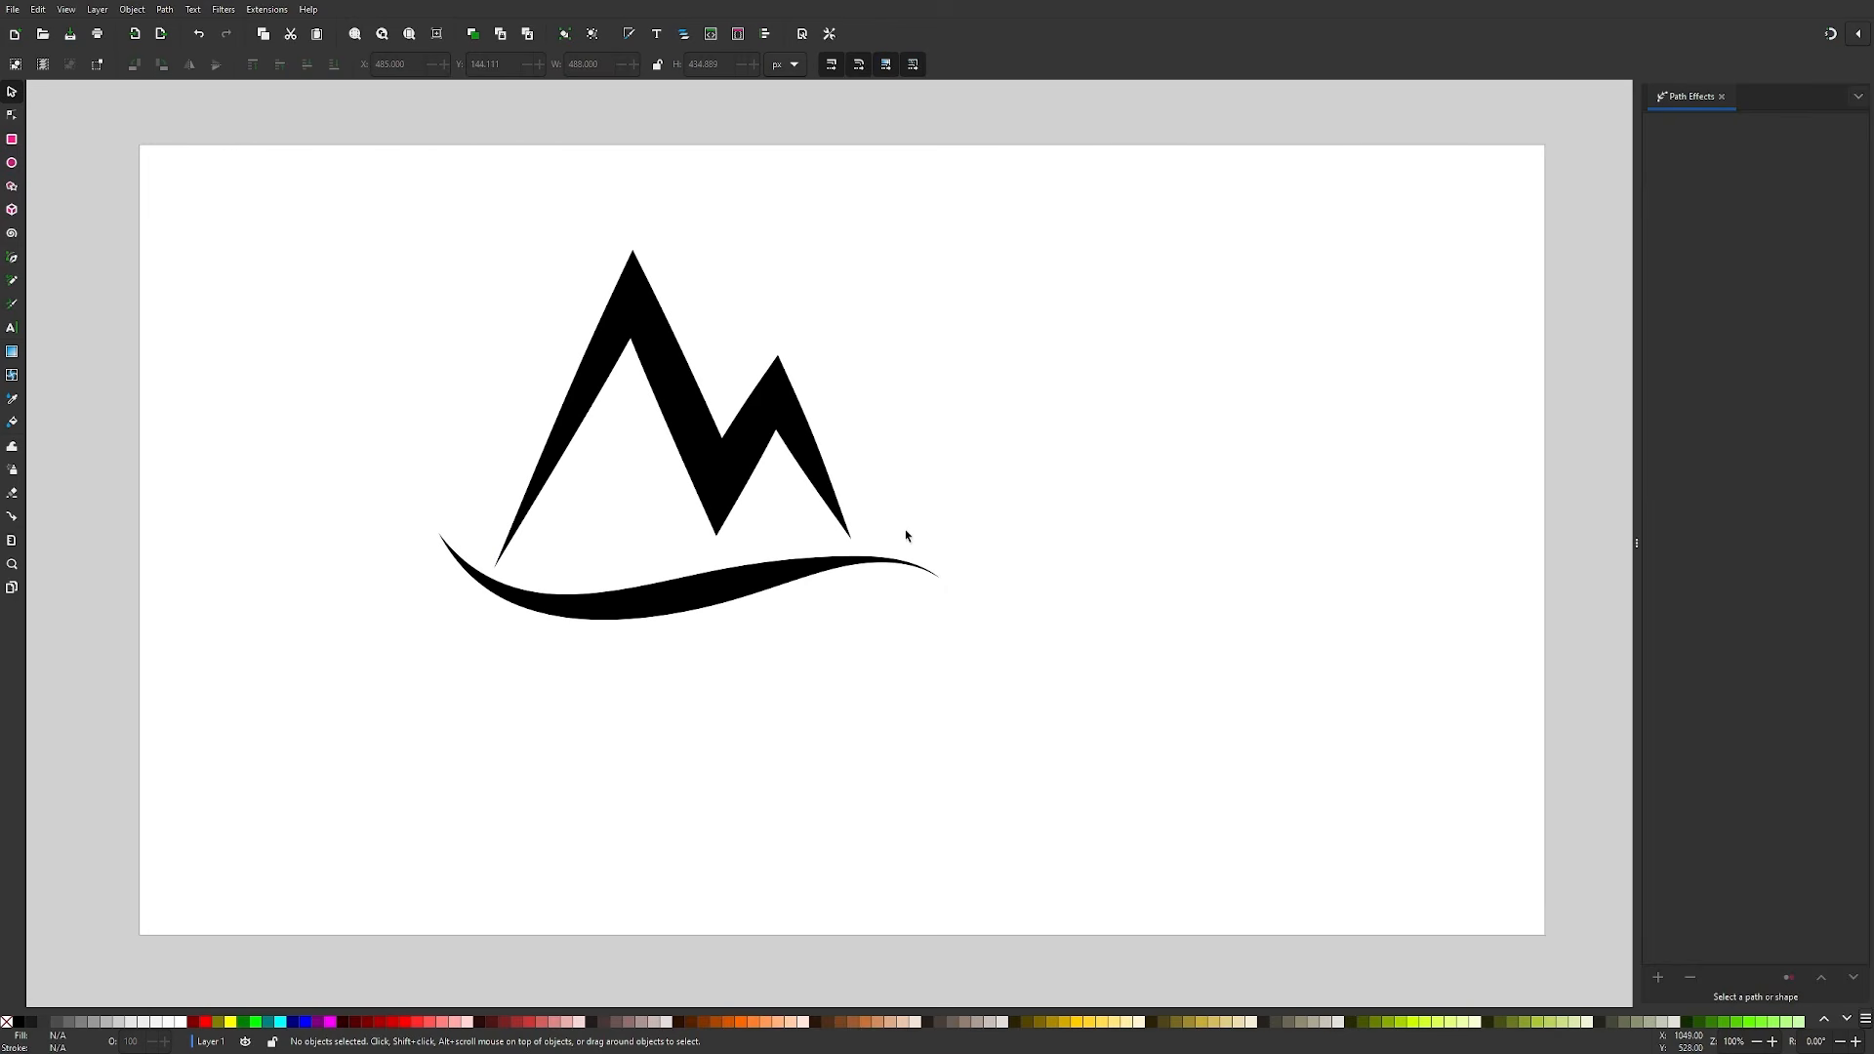
- Try widening the mountain's stroke near the valley between its peaks, and undo that change
click(723, 593)
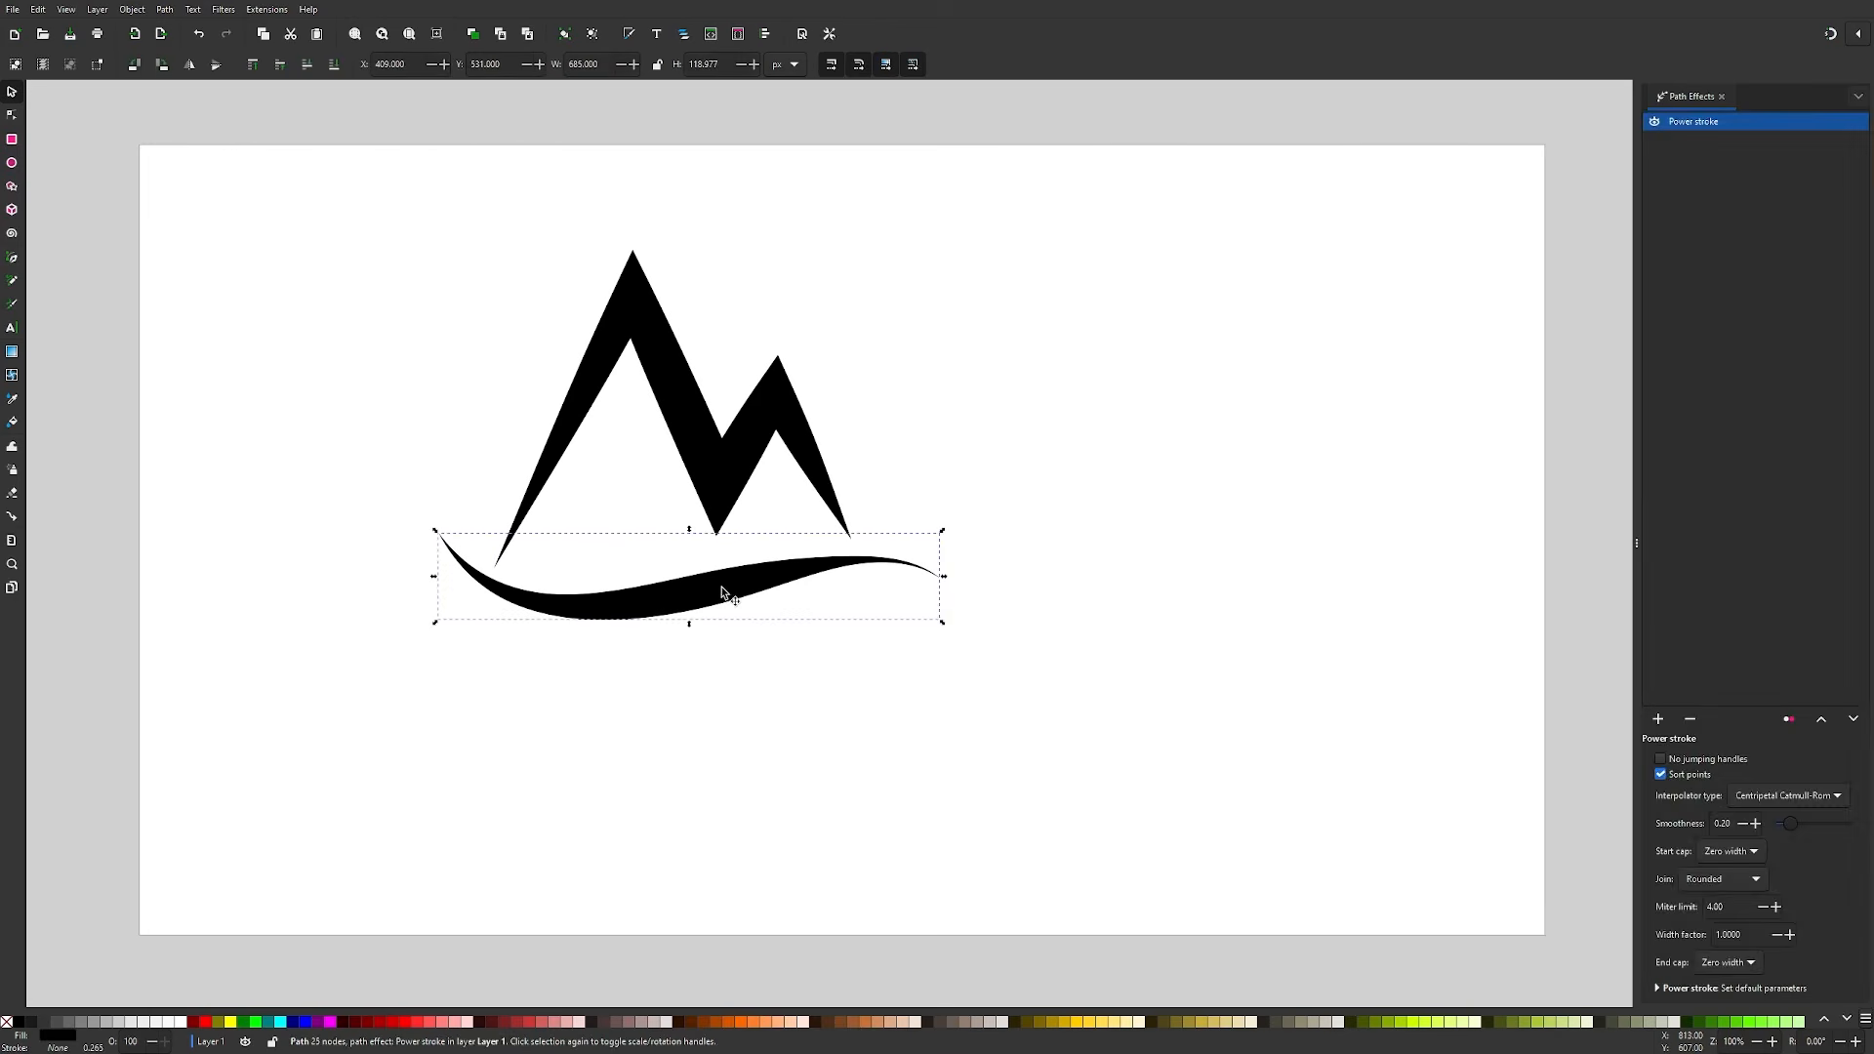
click(13, 115)
click(734, 500)
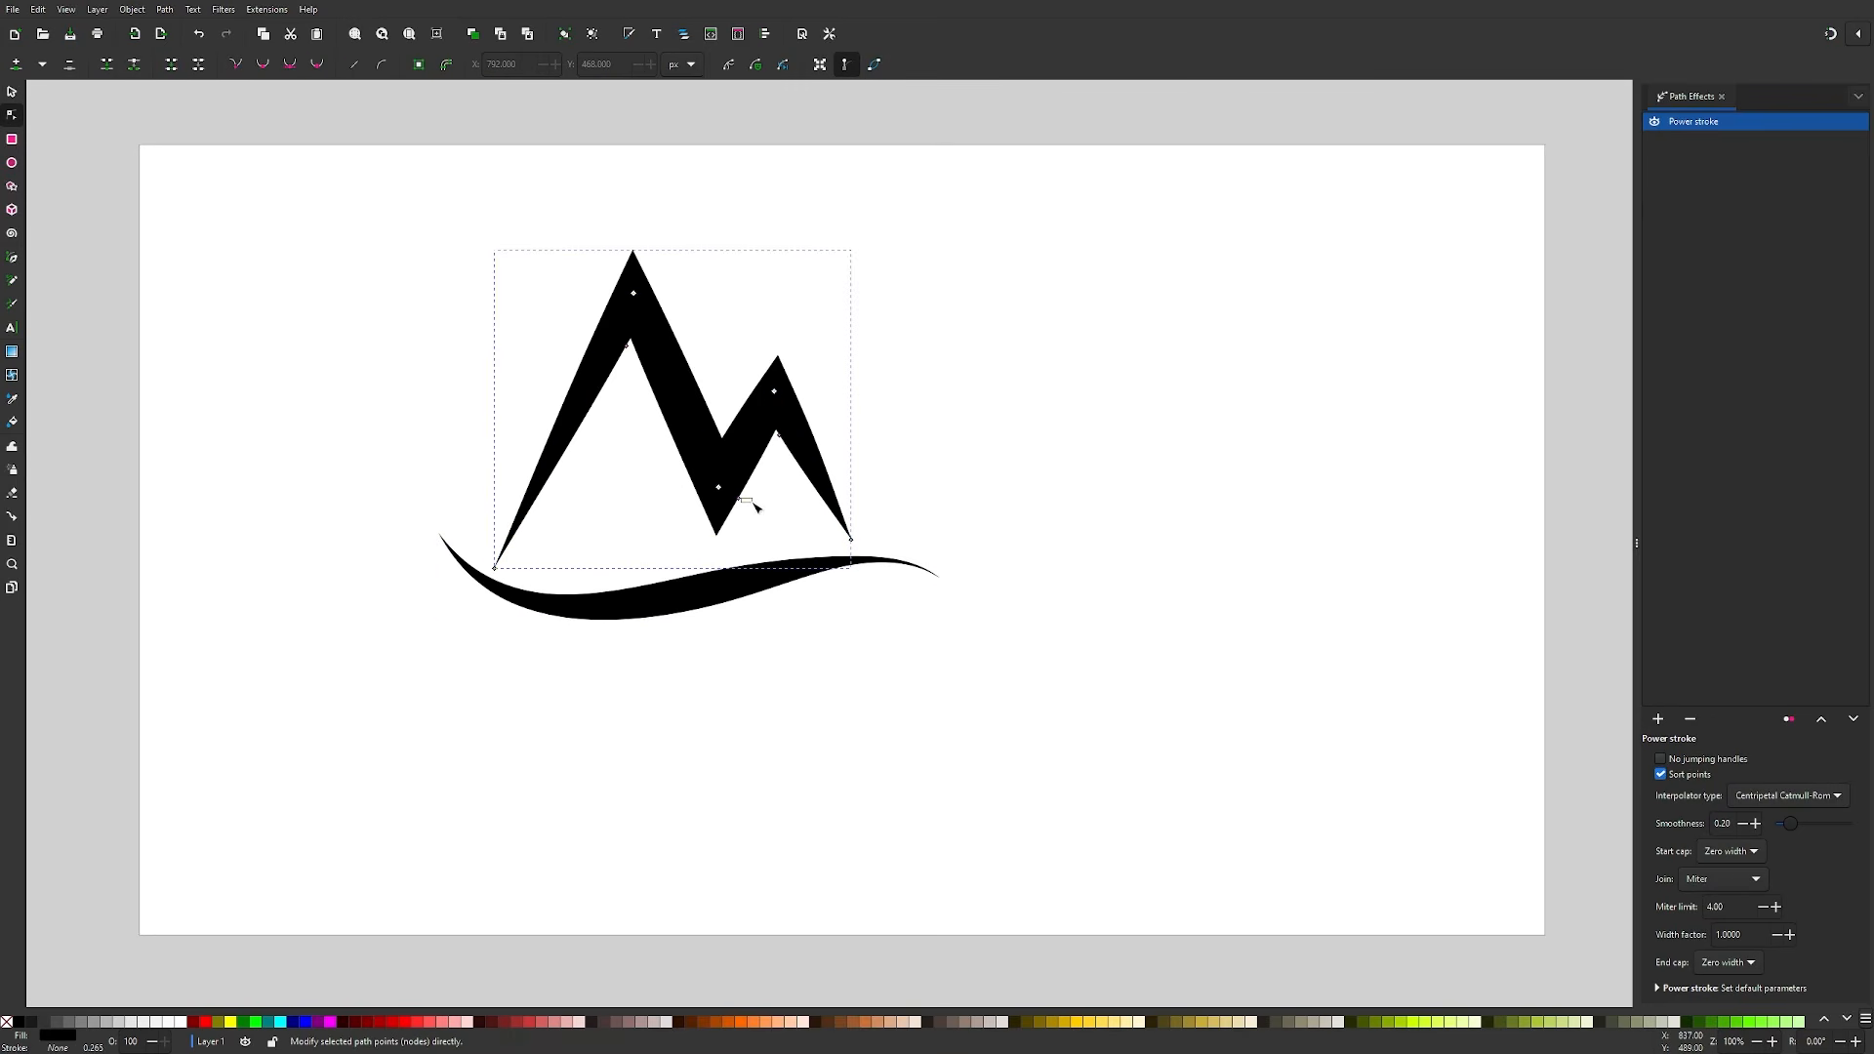
drag(746, 502, 764, 532)
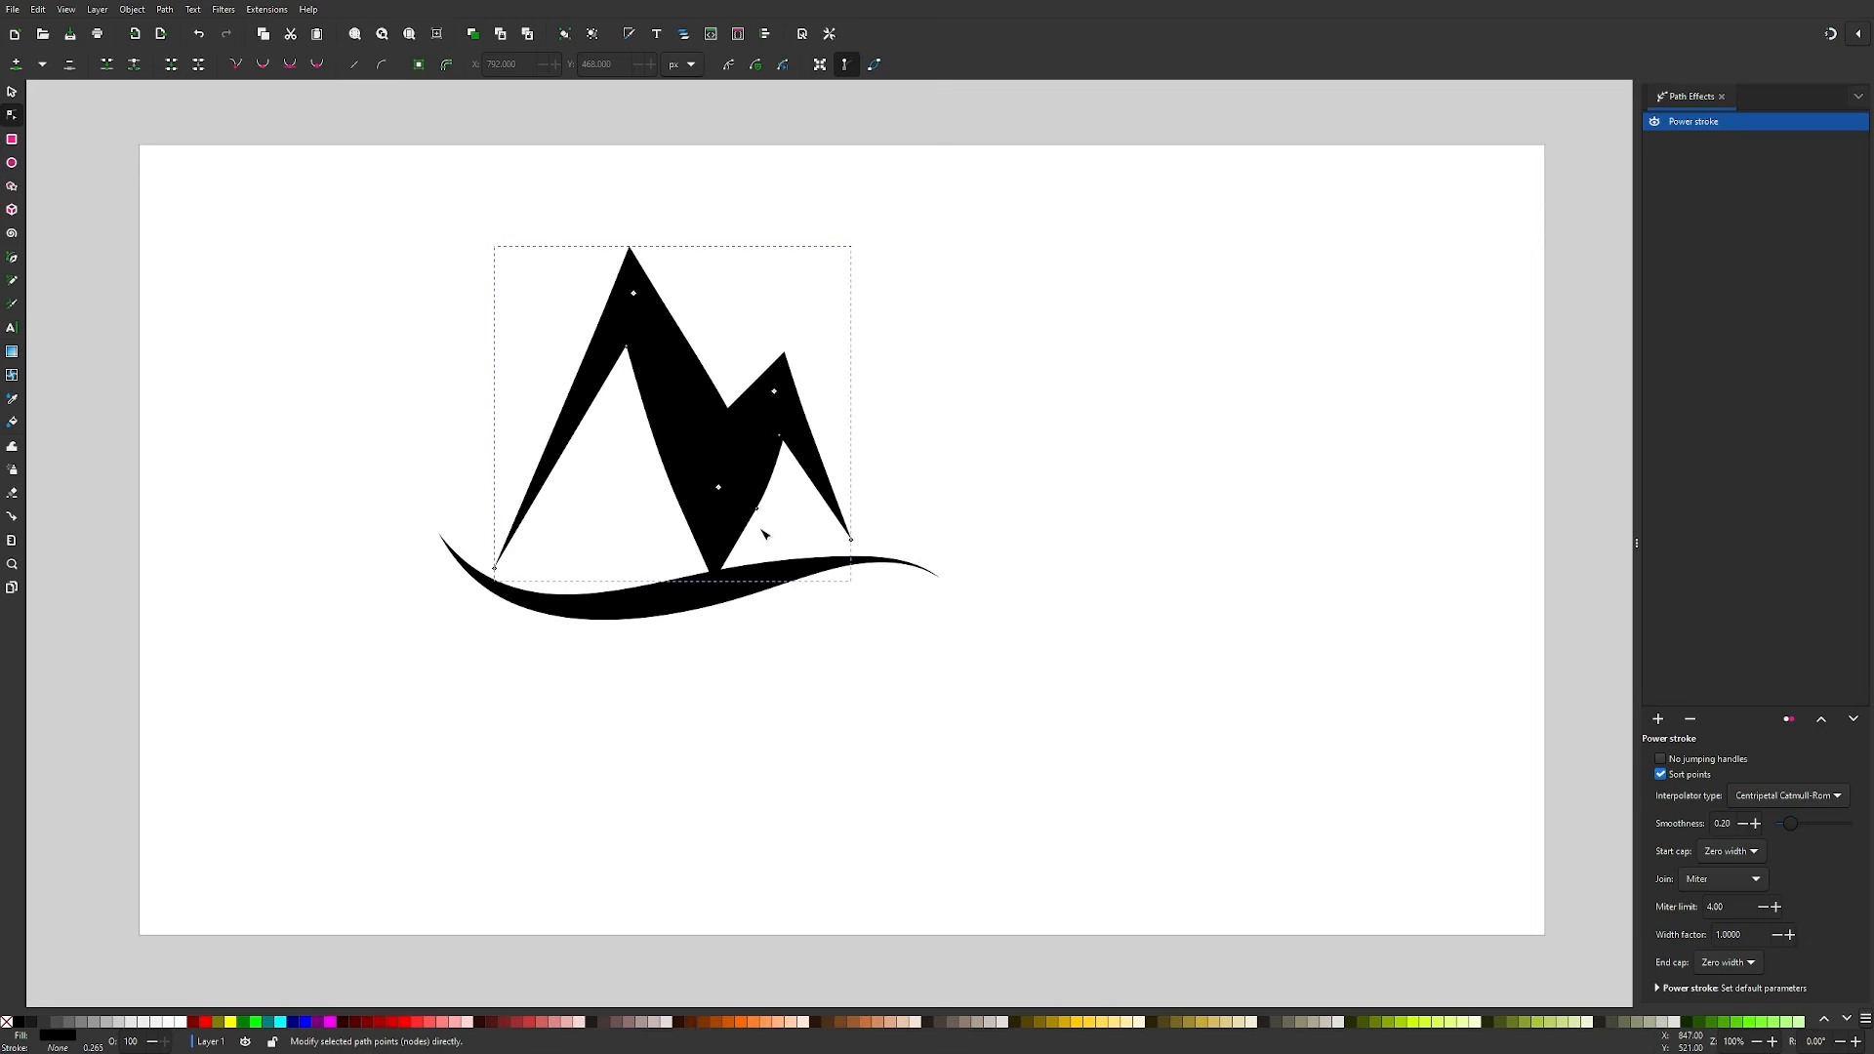
key(ctrl+z)
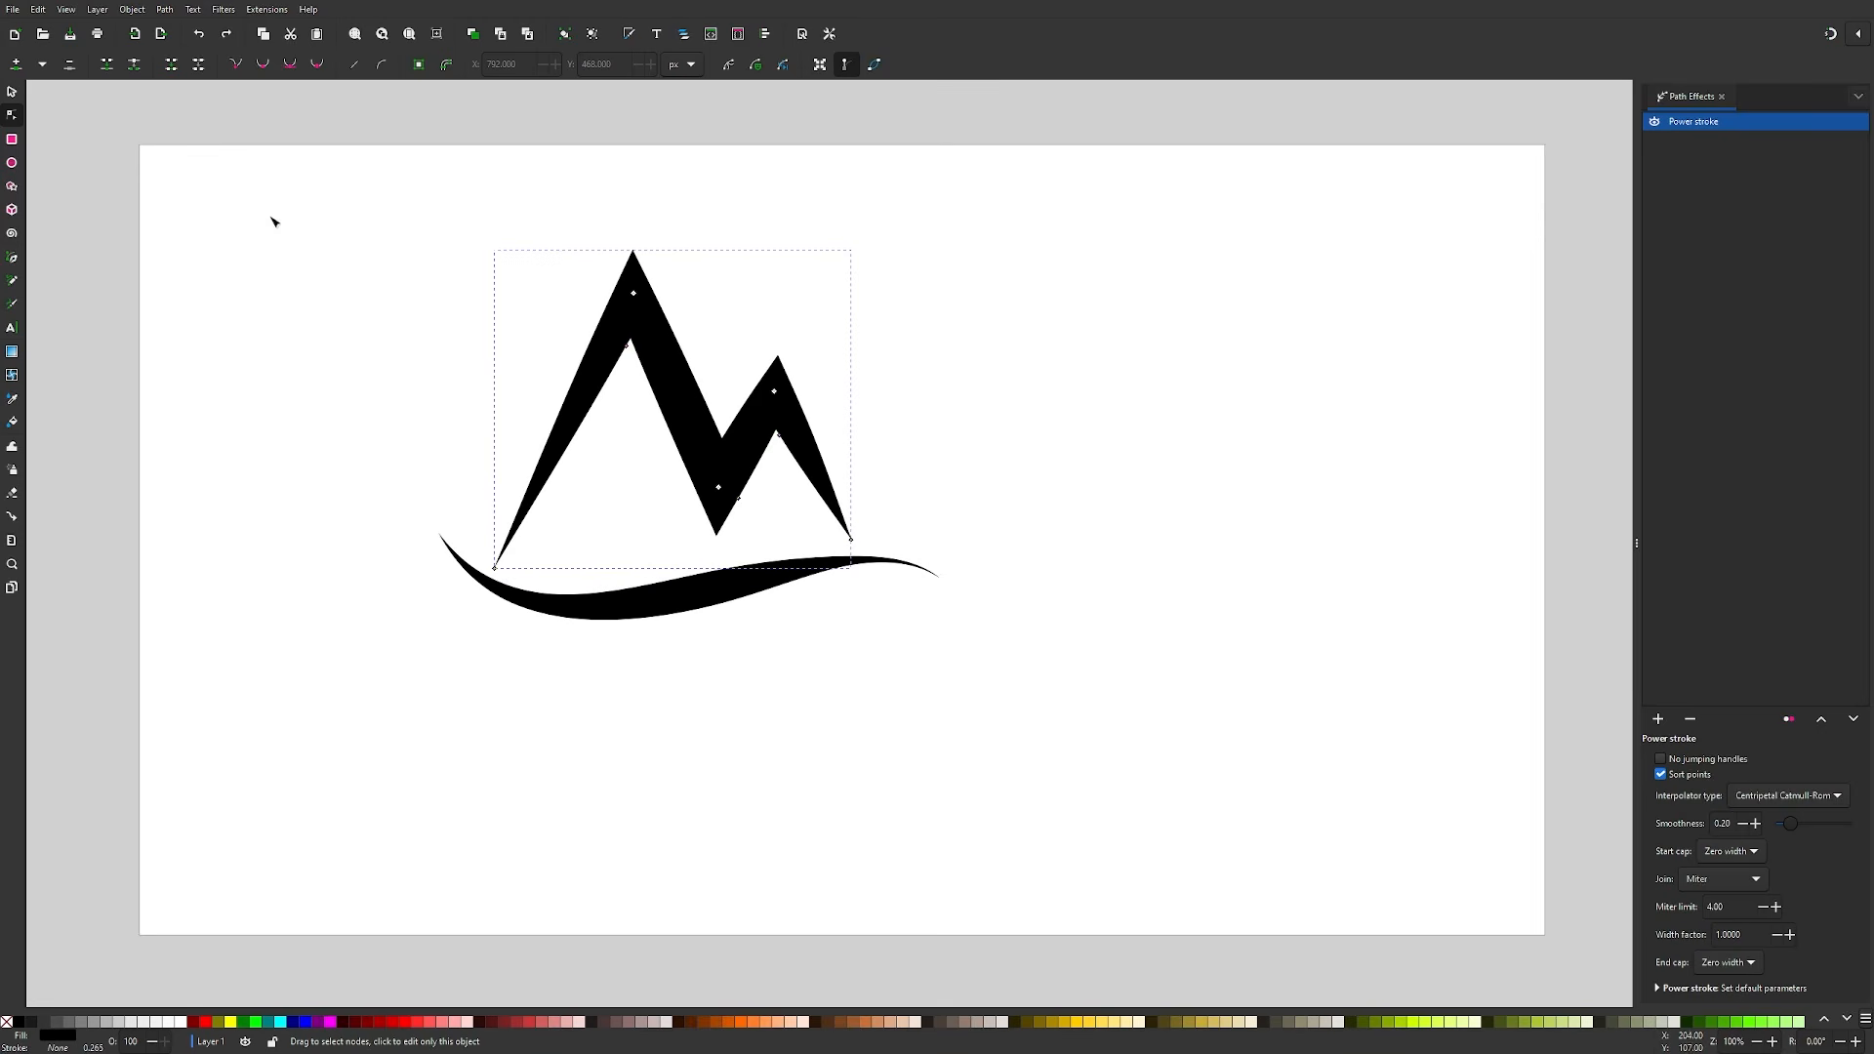
- Convert both the mountain and the base line to plain paths with Object to Path, and clear the selection
click(11, 91)
drag(1100, 696, 293, 182)
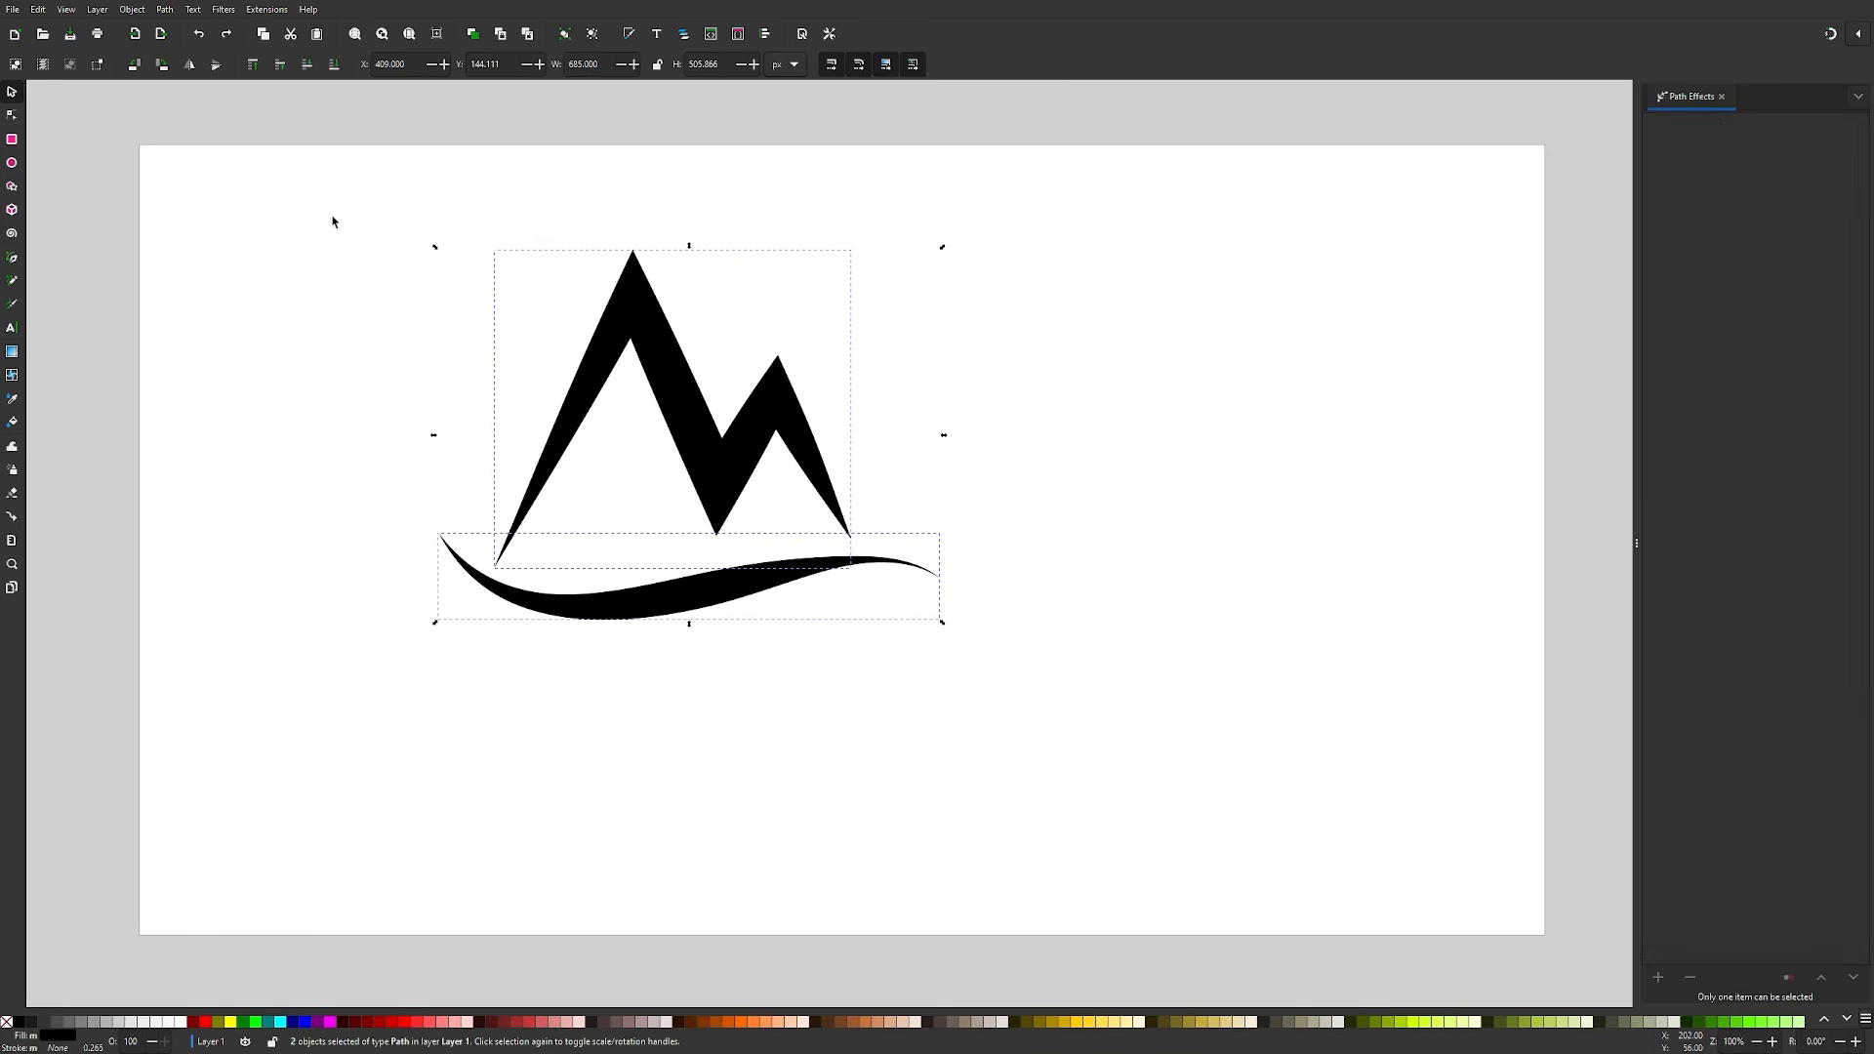
click(165, 8)
click(186, 27)
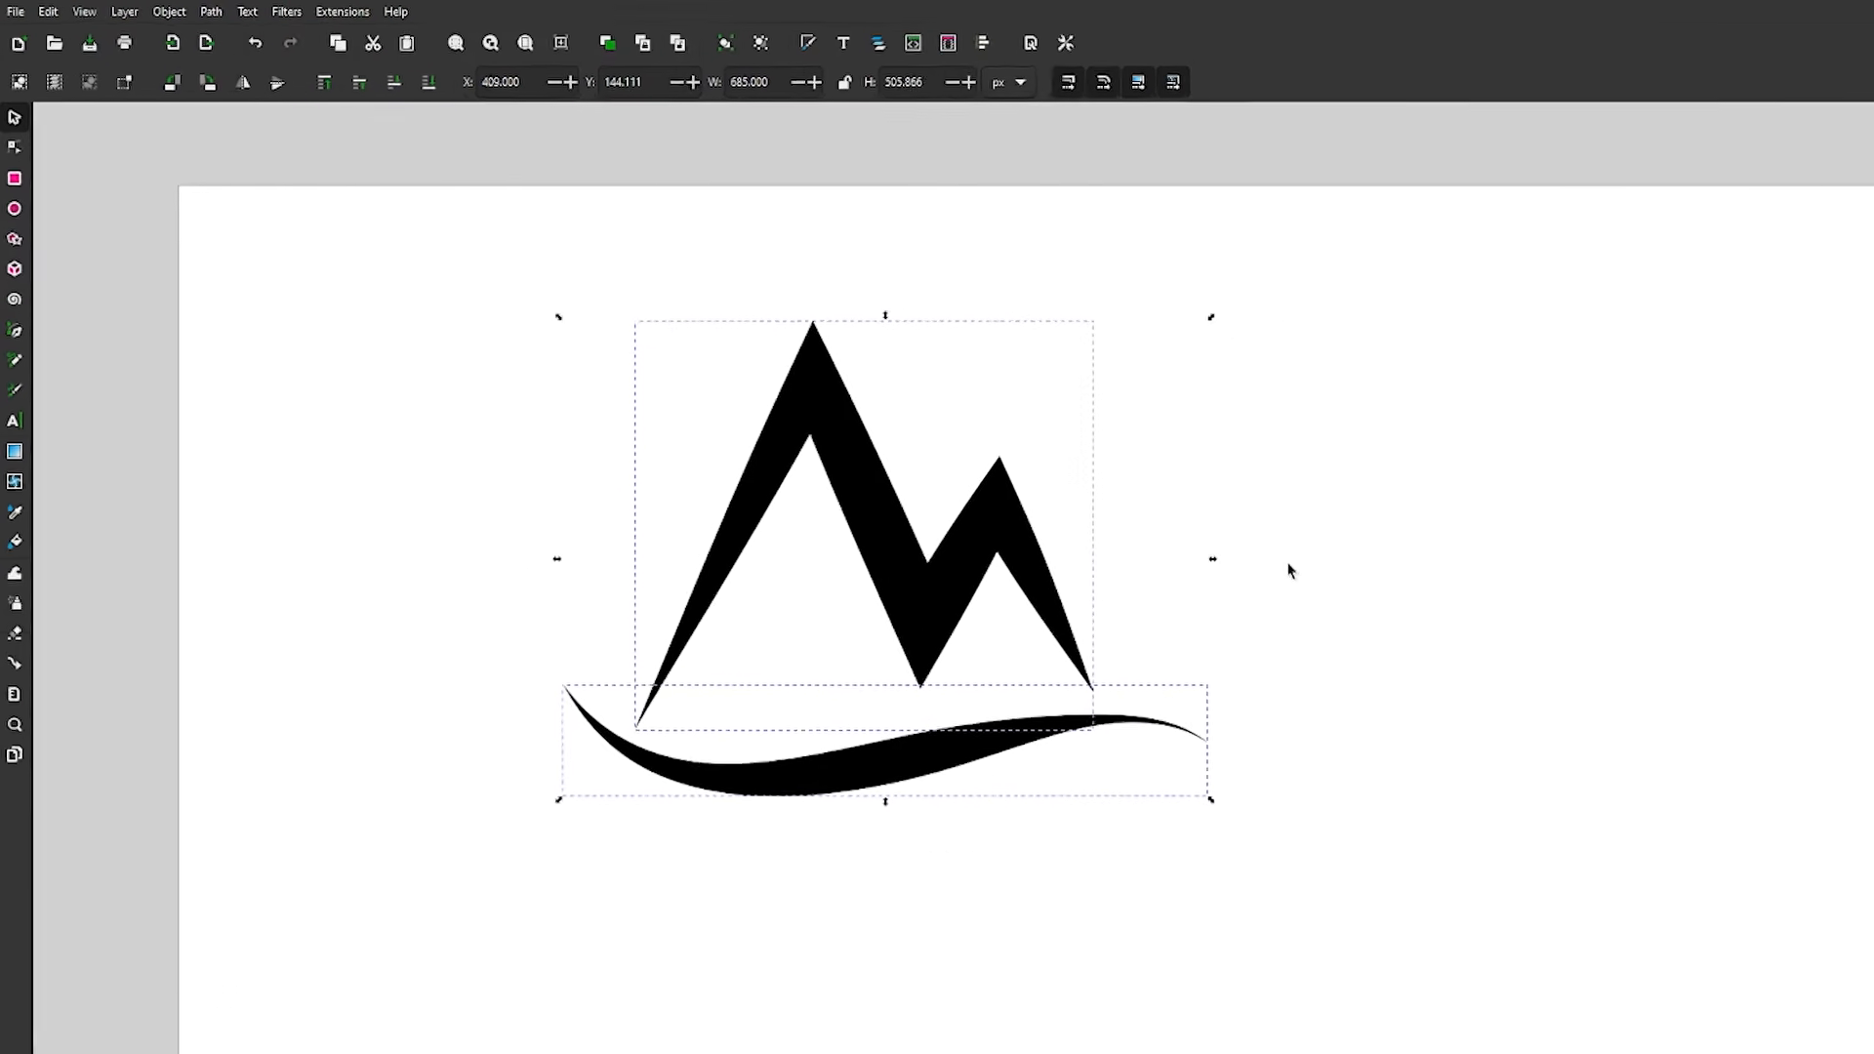
click(679, 277)
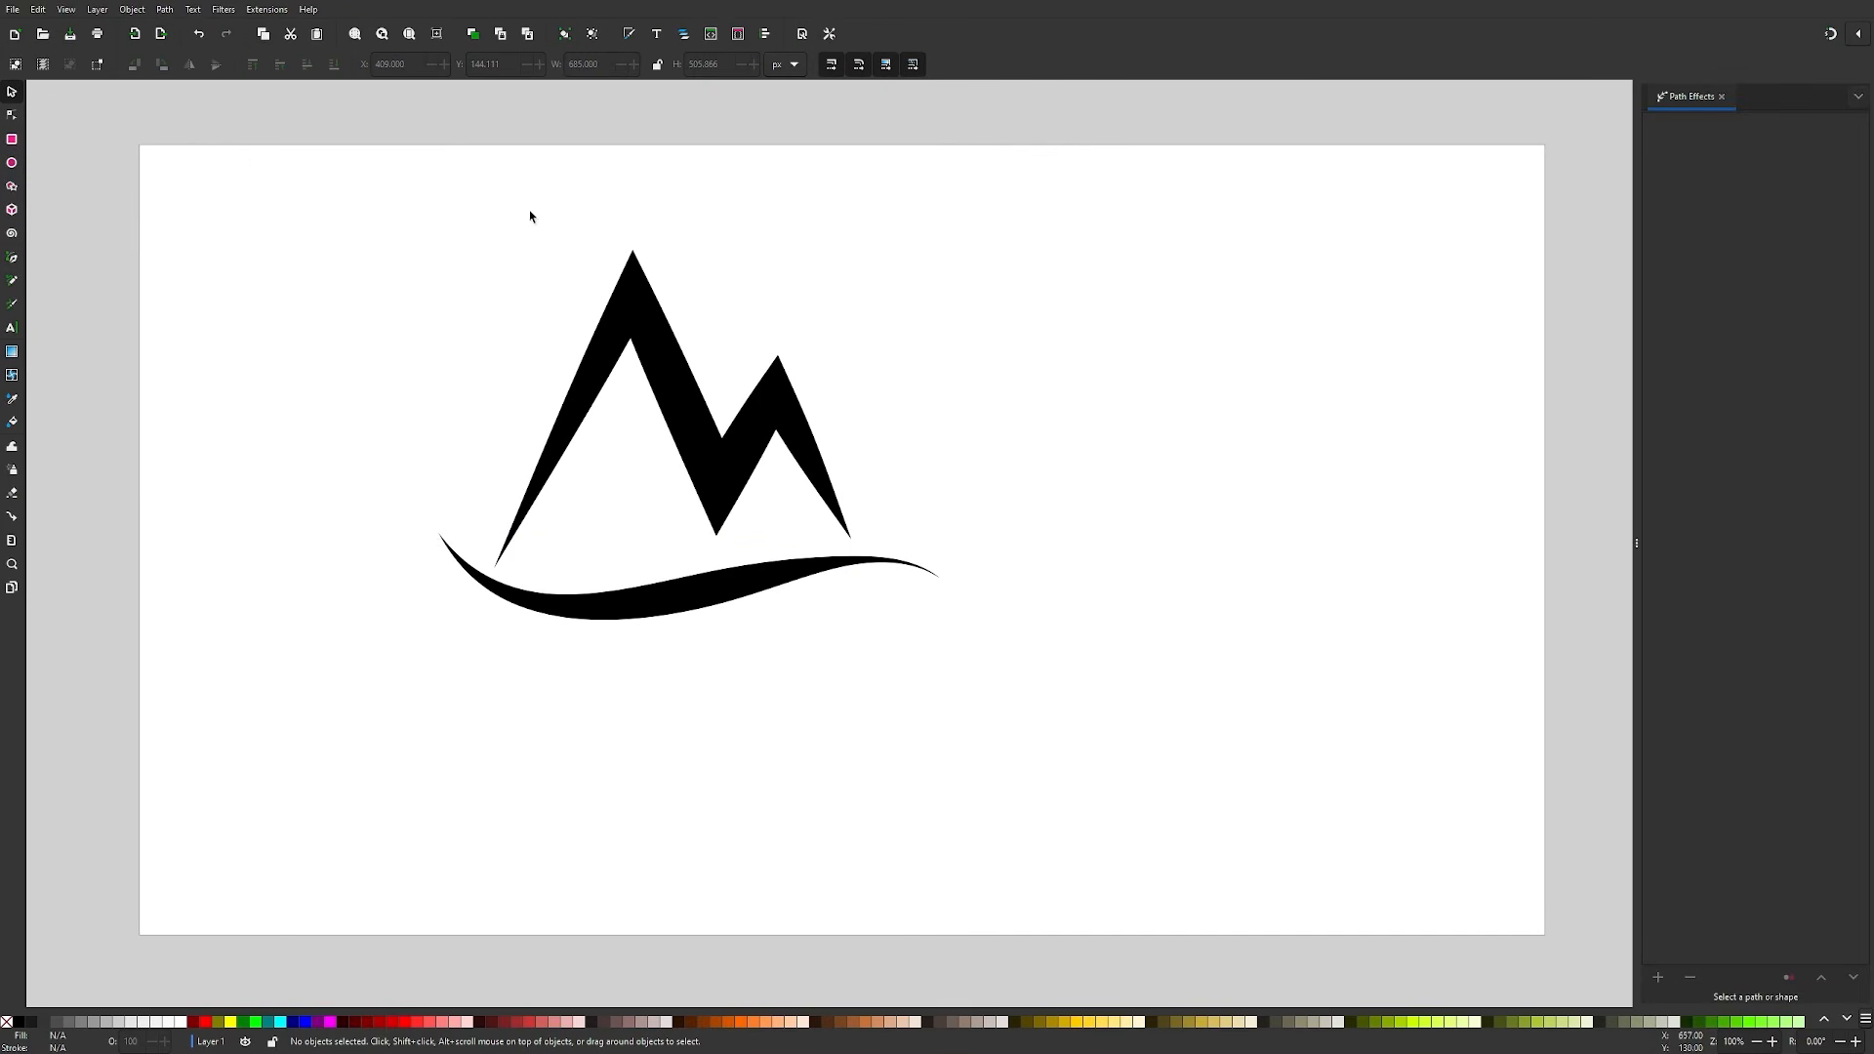
- Examine the nodes along the outline of the converted mountain shape
click(18, 120)
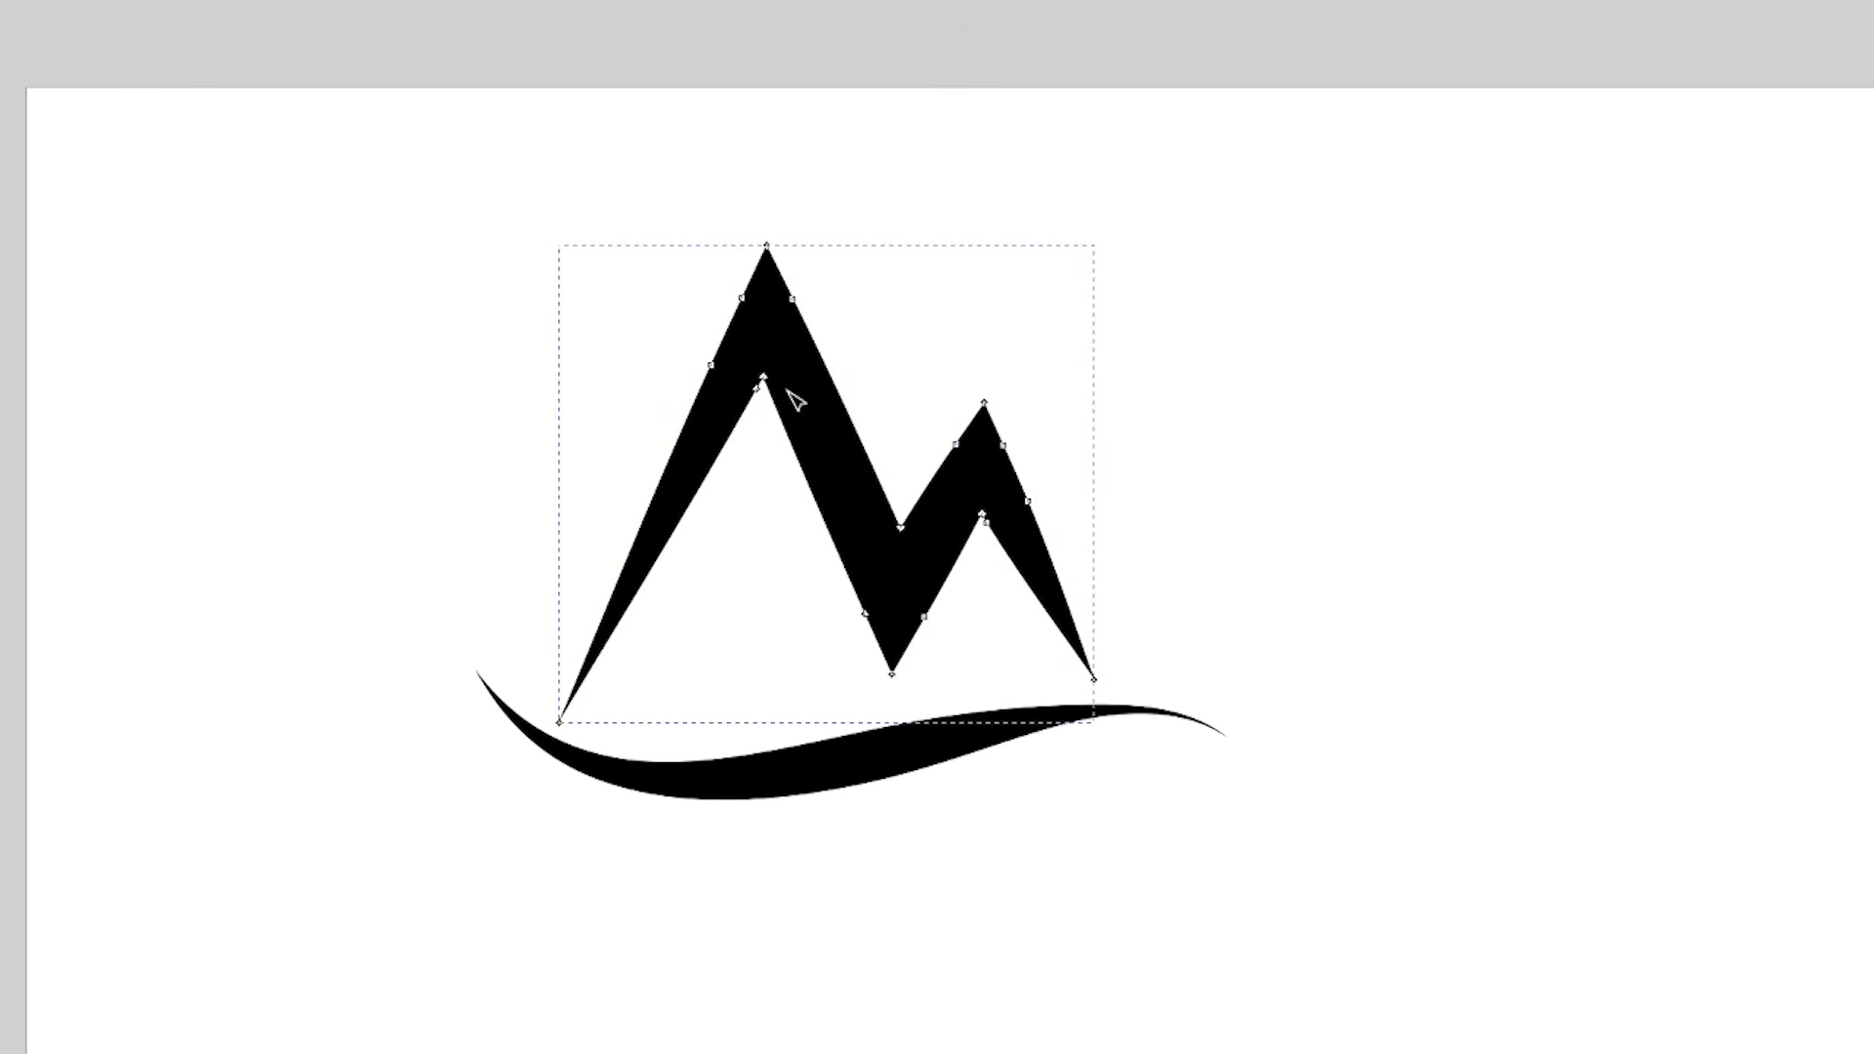
scroll(894, 550, up, 3)
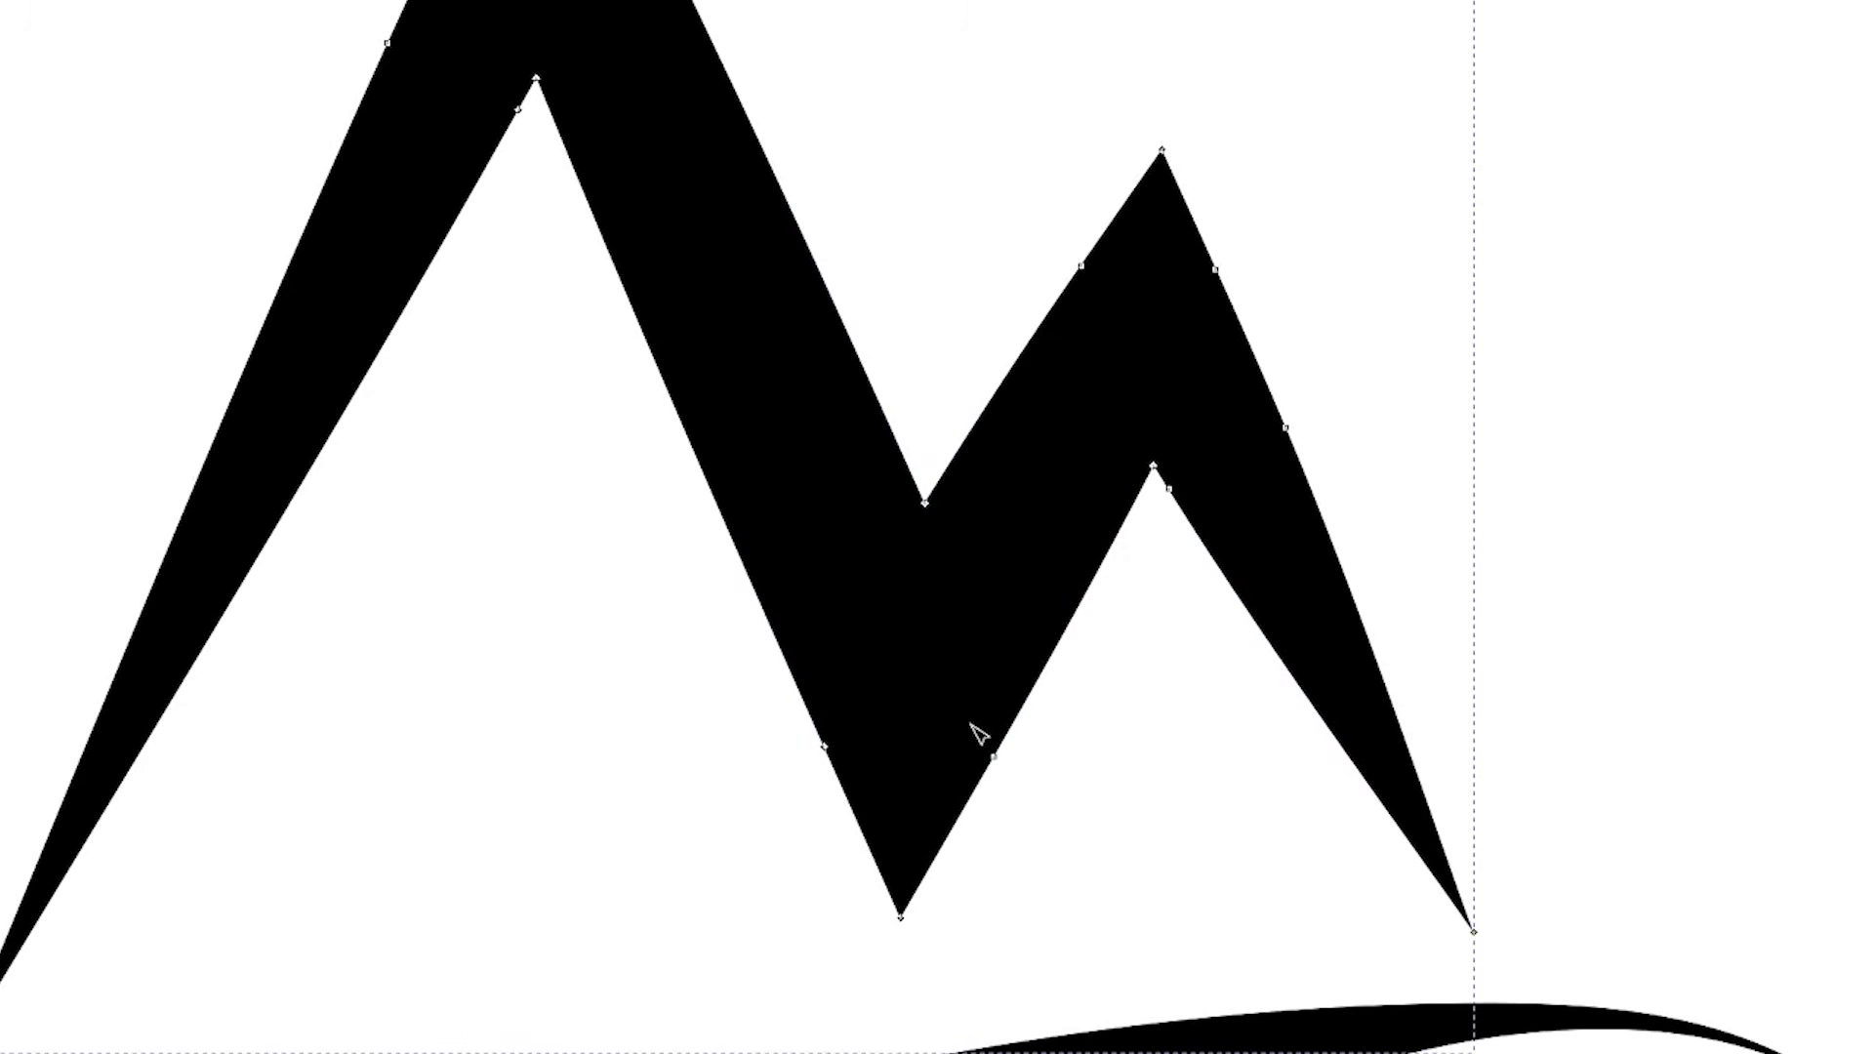
scroll(979, 734, down, 3)
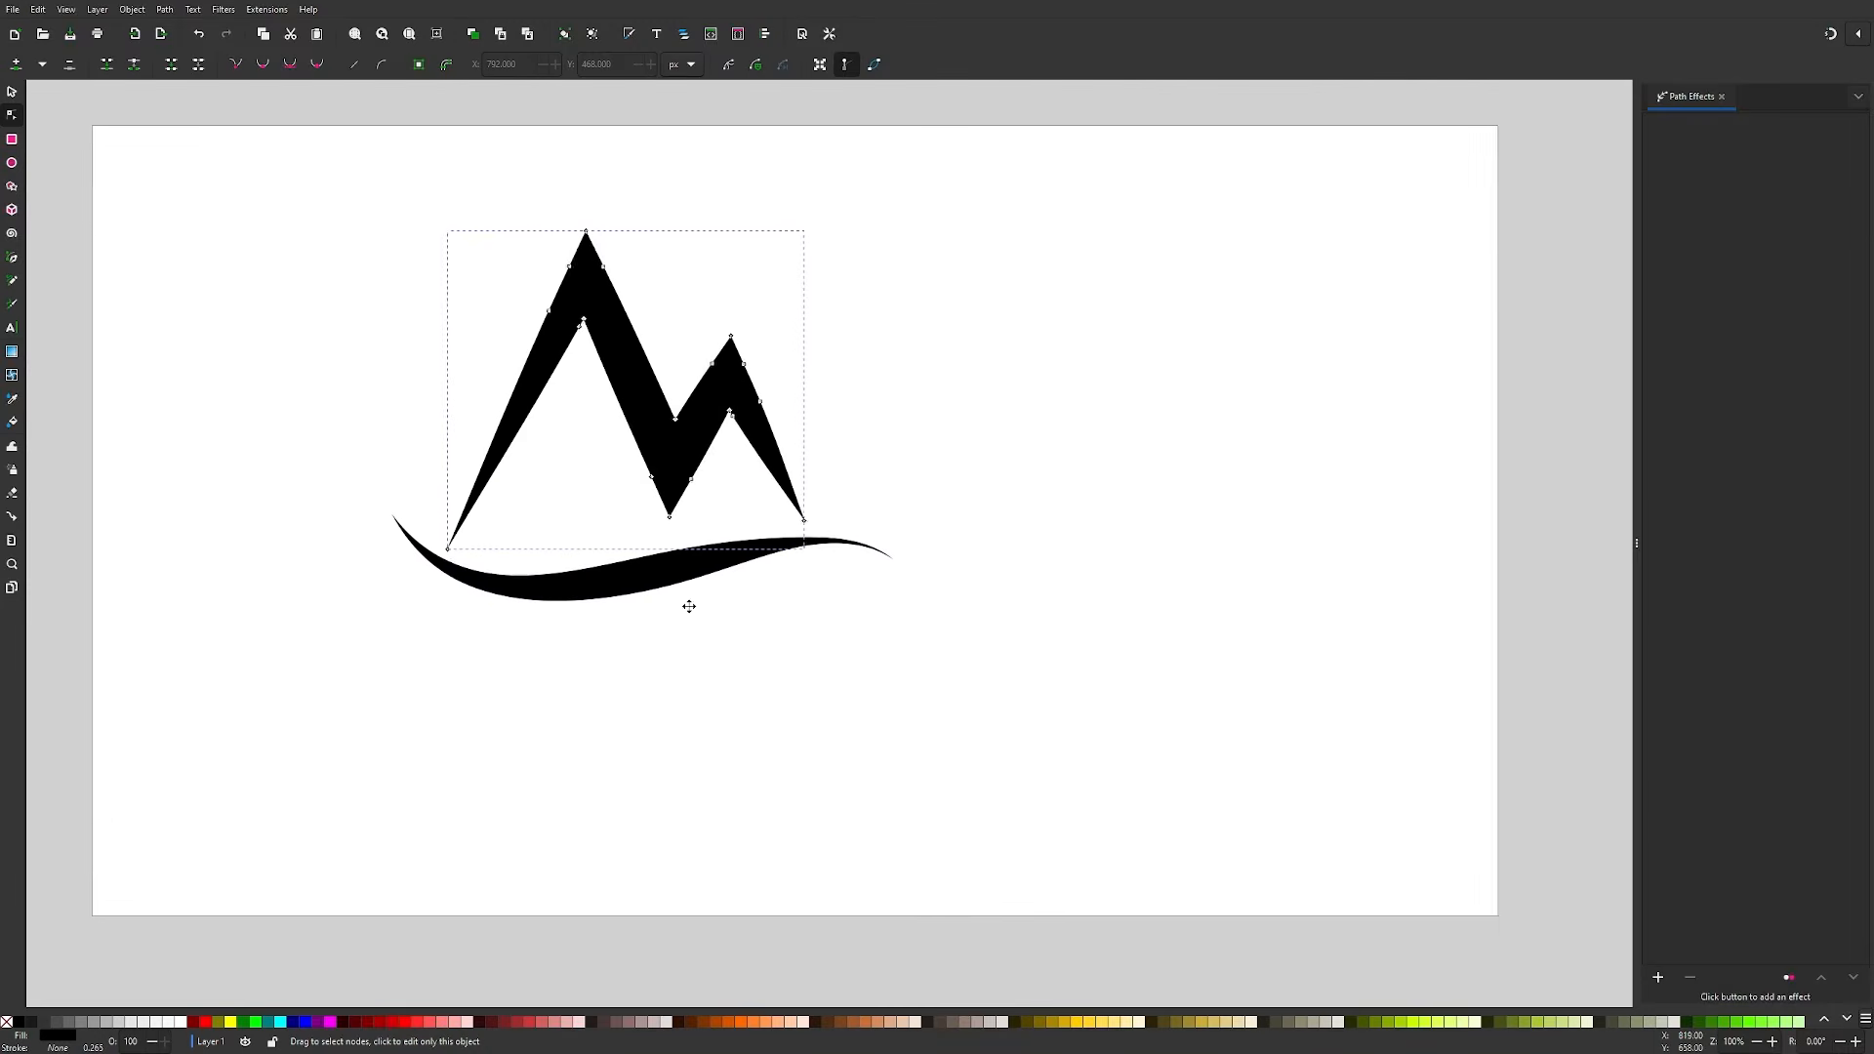
drag(689, 606, 709, 612)
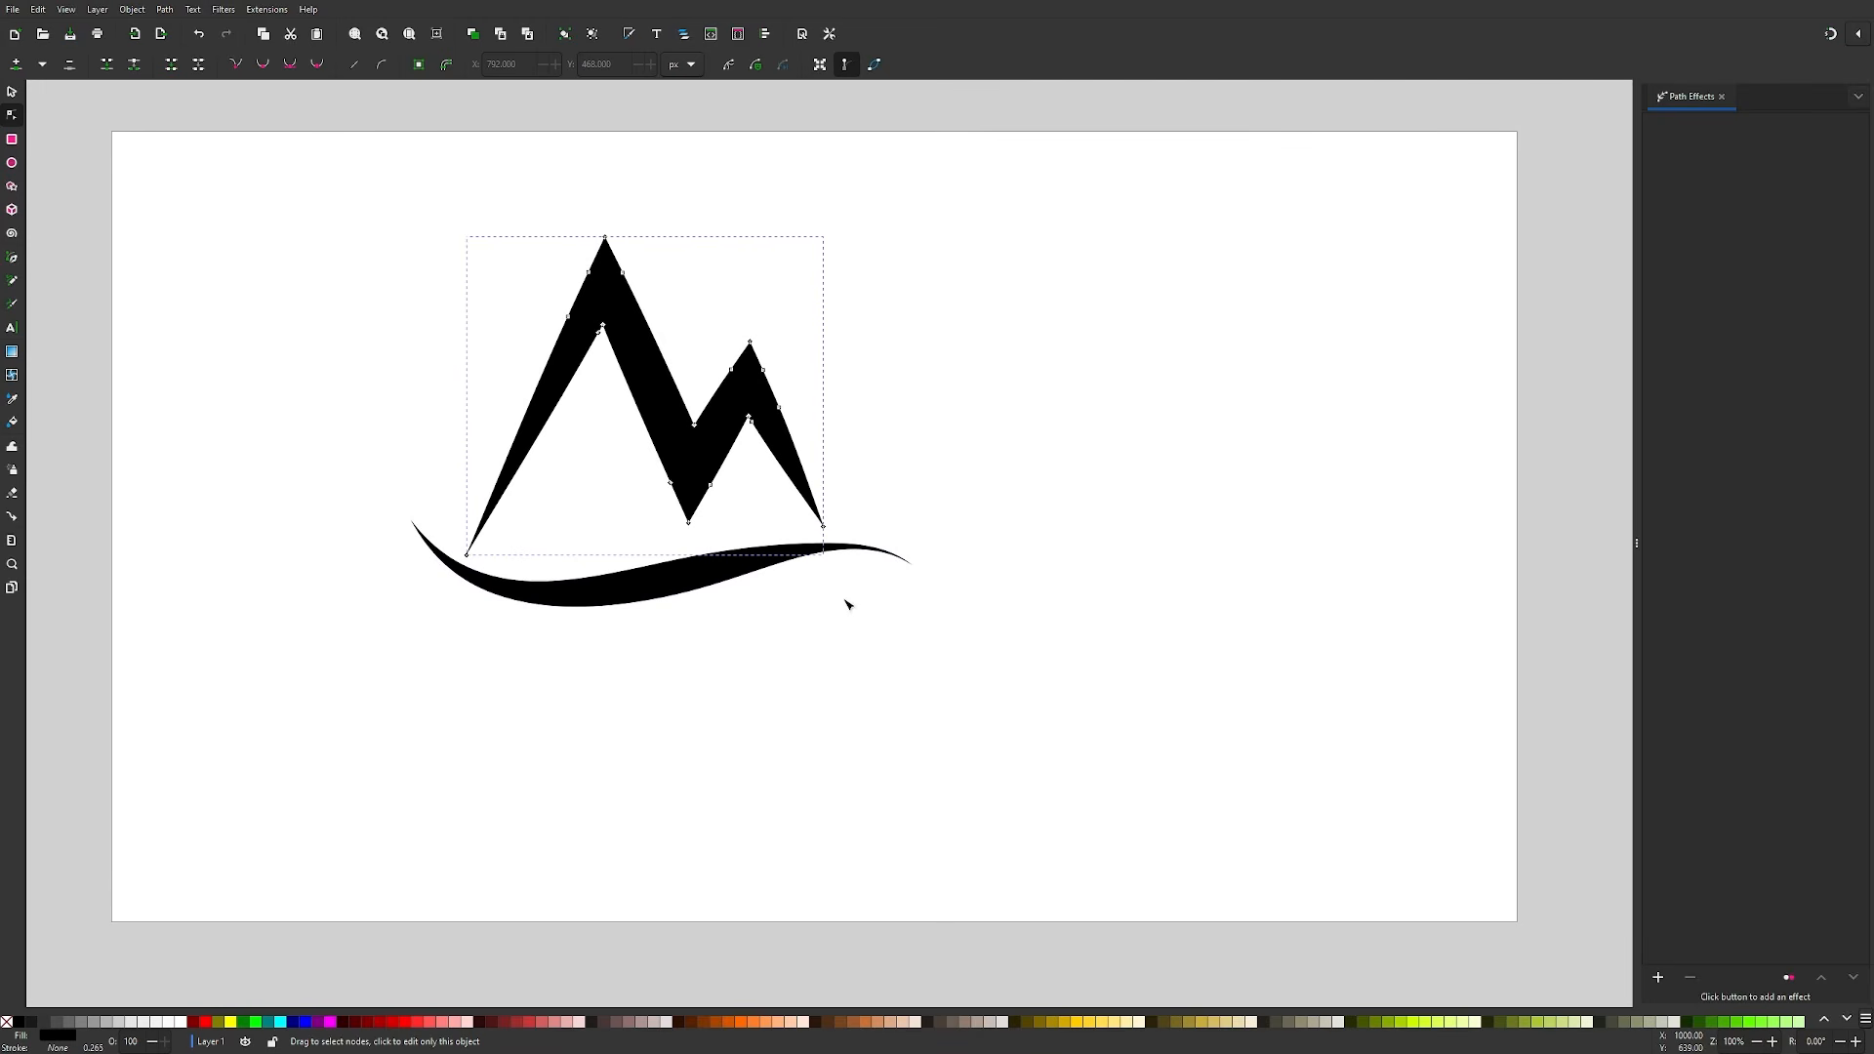